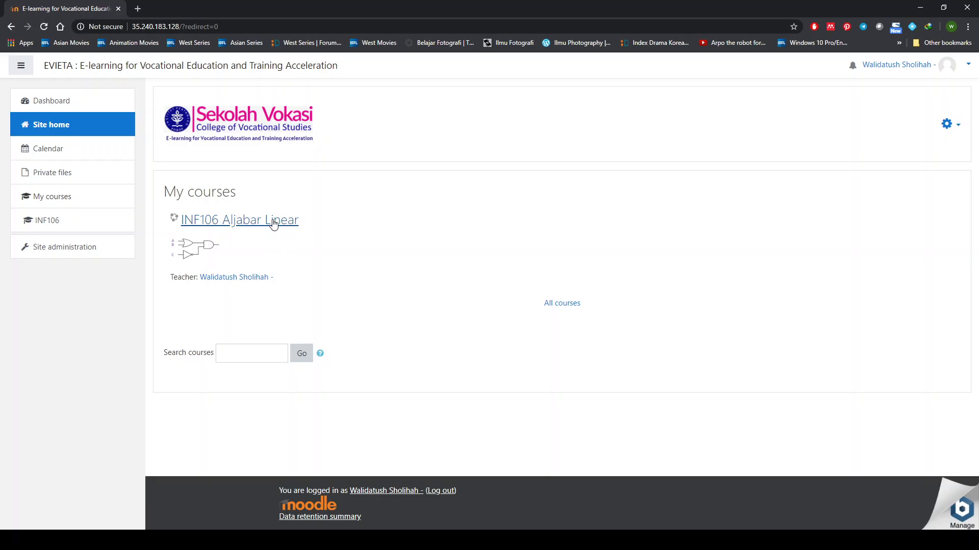
# Step: Open the INF106 Aljabar Linear course and bring up its settings for editing
pyautogui.click(274, 223)
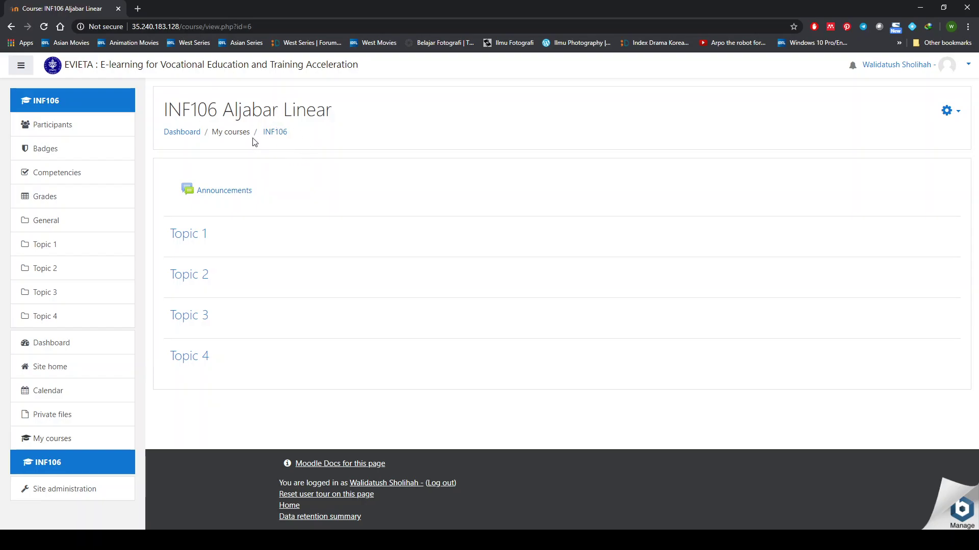
pyautogui.click(88, 369)
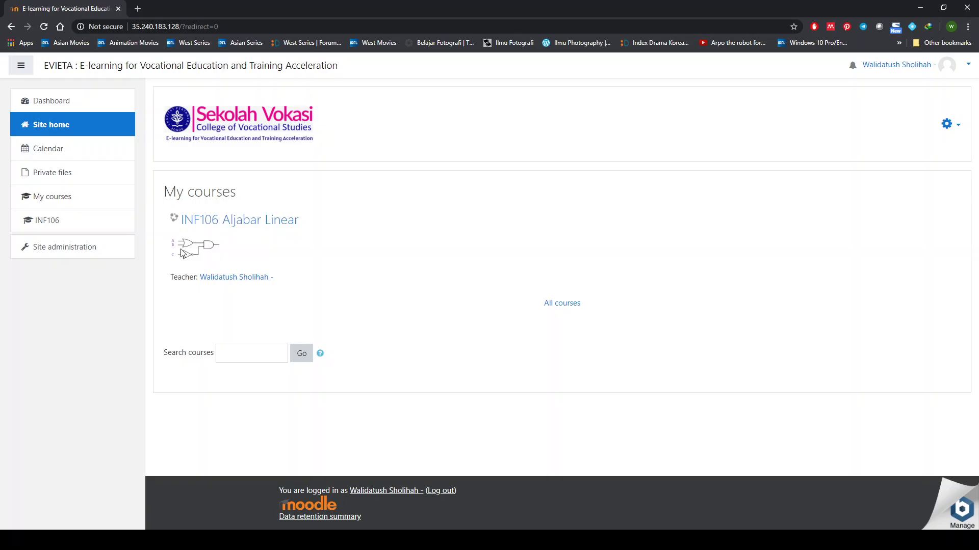
pyautogui.click(266, 226)
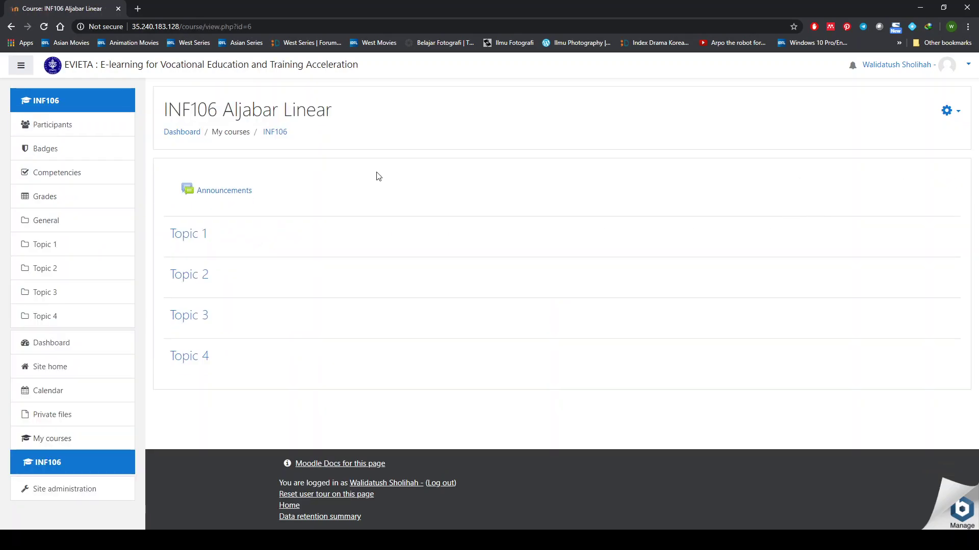
pyautogui.click(957, 118)
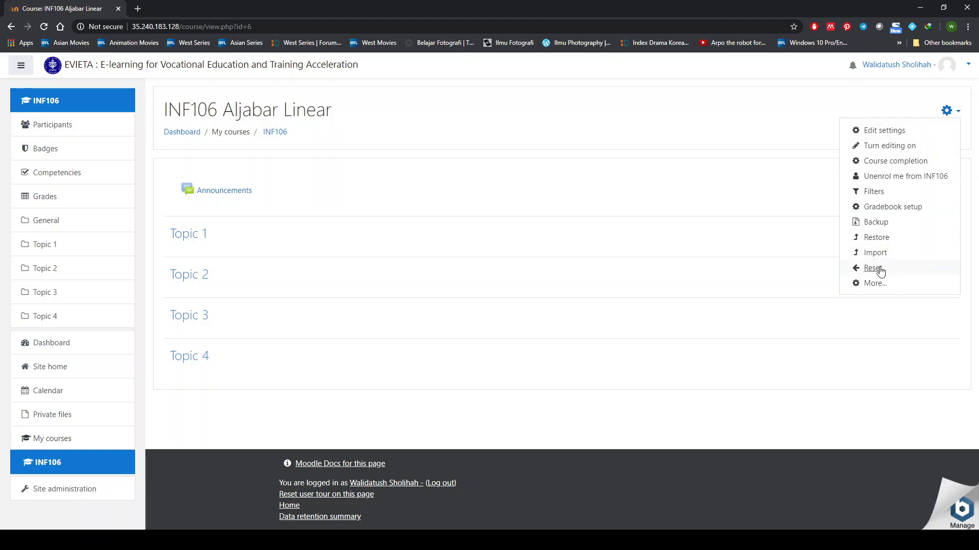
pyautogui.click(896, 133)
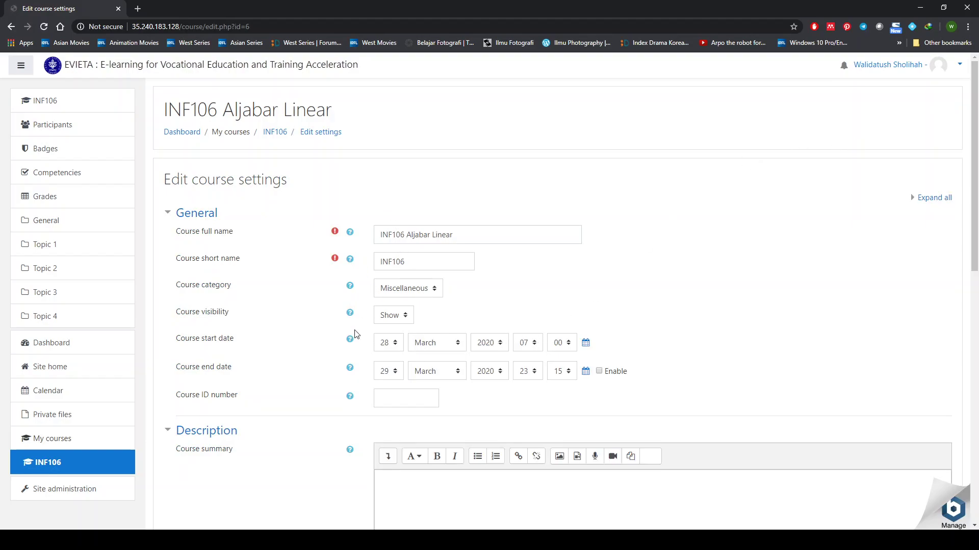
# Step: Delete the existing course image from the course settings
pyautogui.scroll(-2, 356, 346)
pyautogui.scroll(-7, 359, 348)
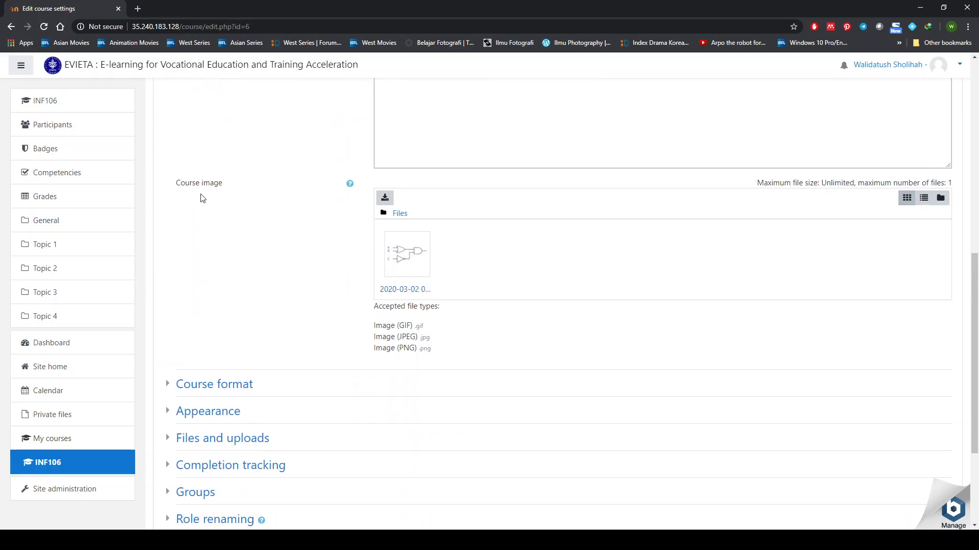
pyautogui.click(401, 258)
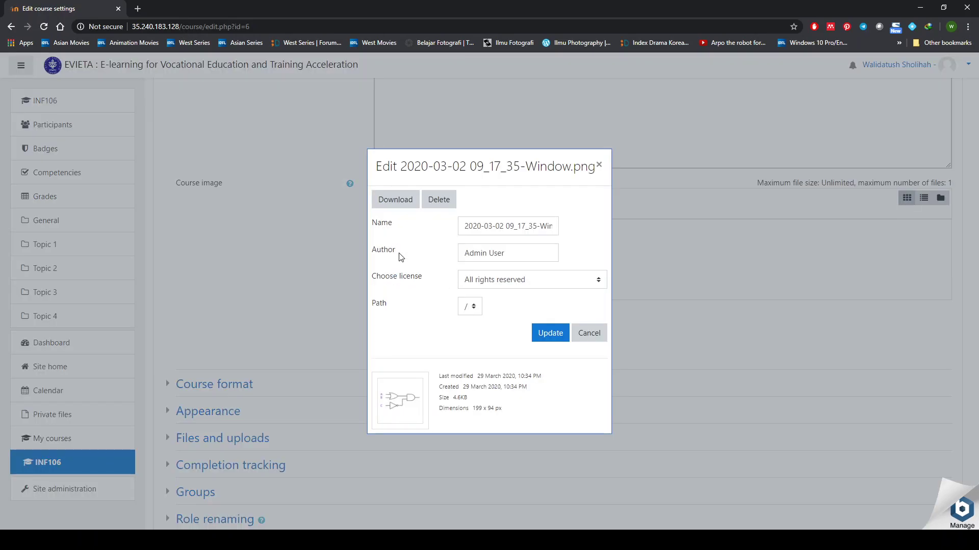
pyautogui.click(444, 198)
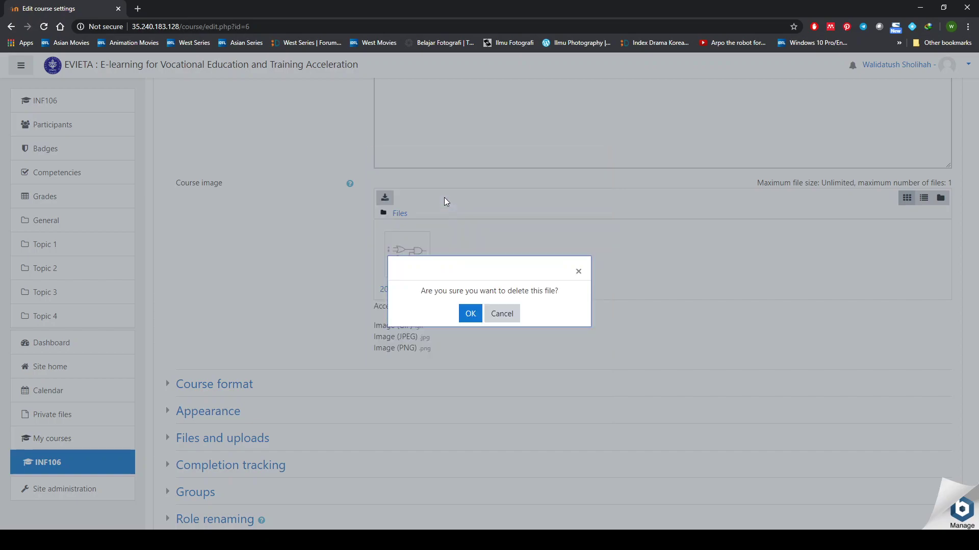
pyautogui.click(470, 314)
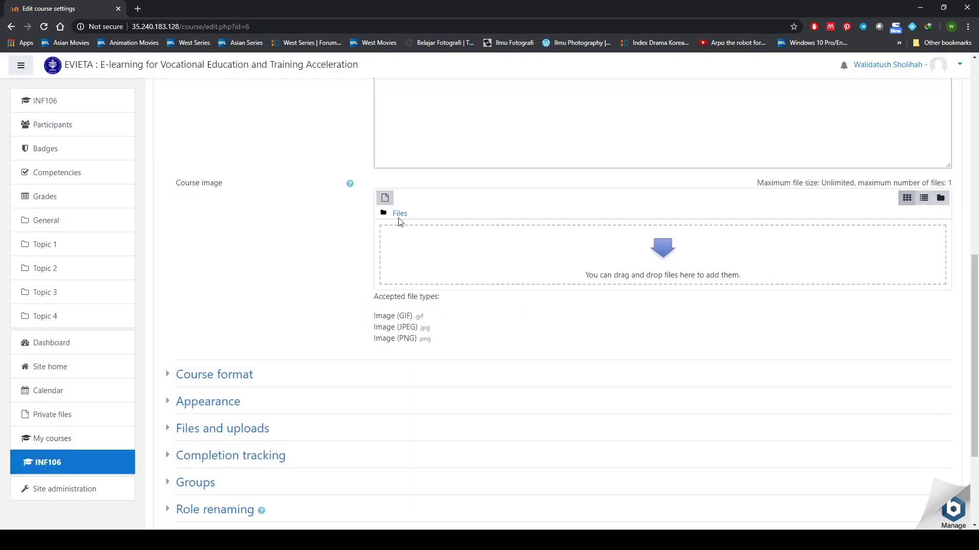
# Step: Upload the fobiapadama...halodoc.jpg picture as the new course image and save the course settings
pyautogui.click(385, 197)
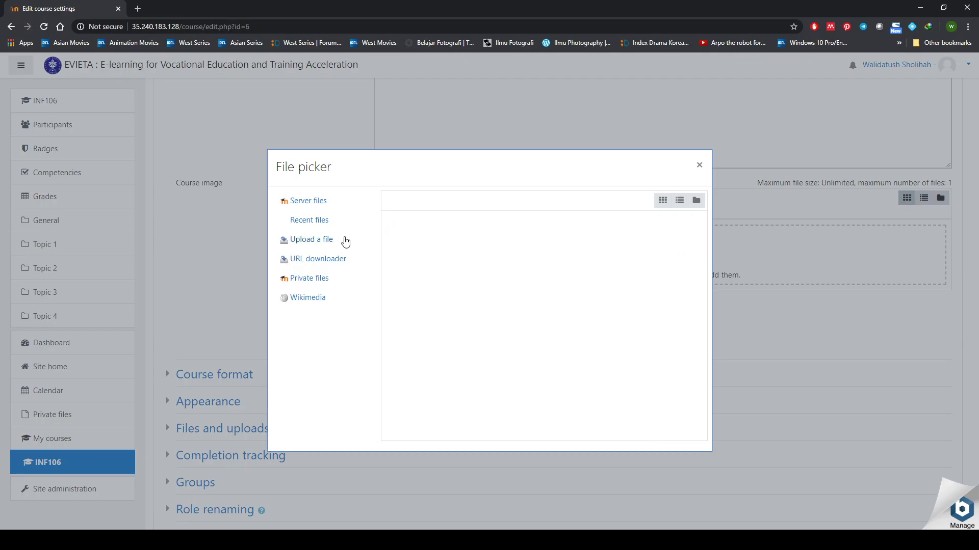
pyautogui.click(700, 167)
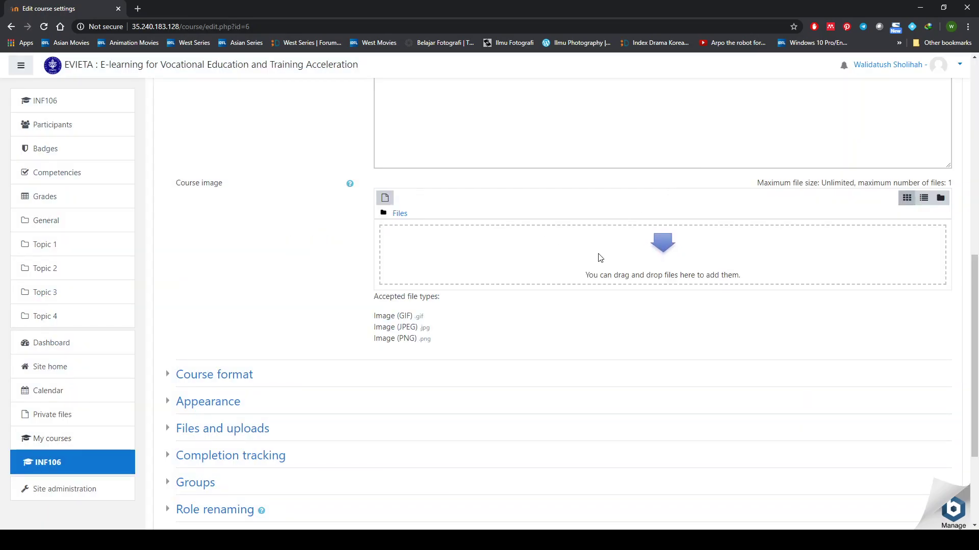
pyautogui.click(386, 201)
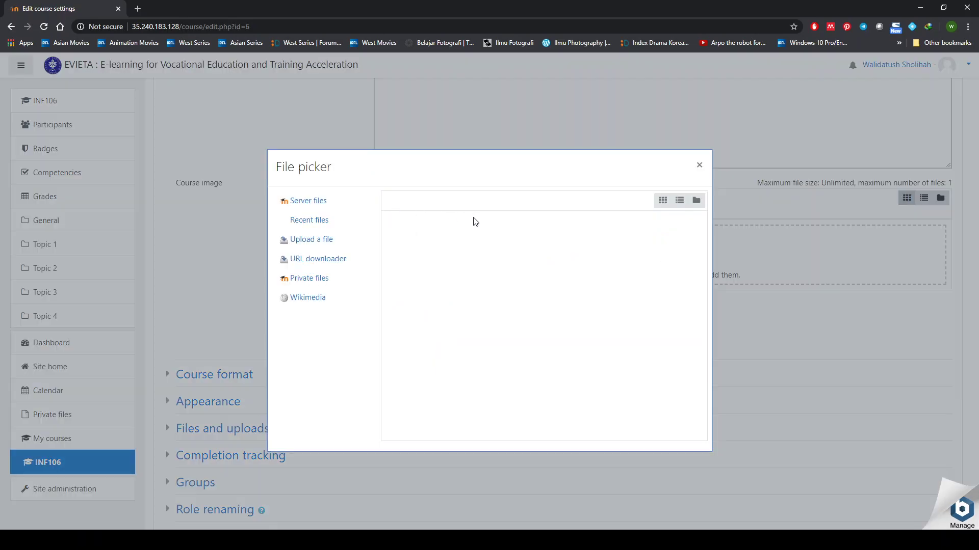
pyautogui.click(323, 241)
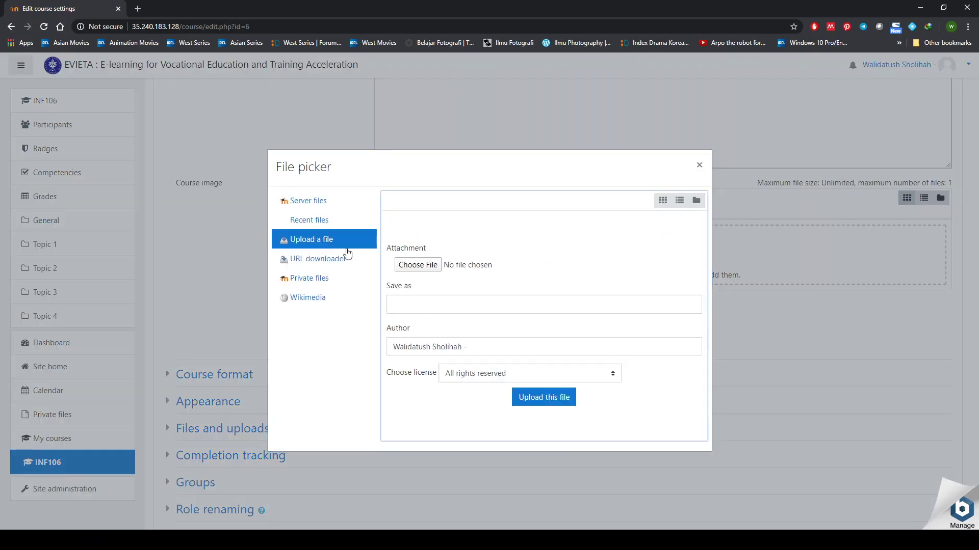
pyautogui.click(433, 269)
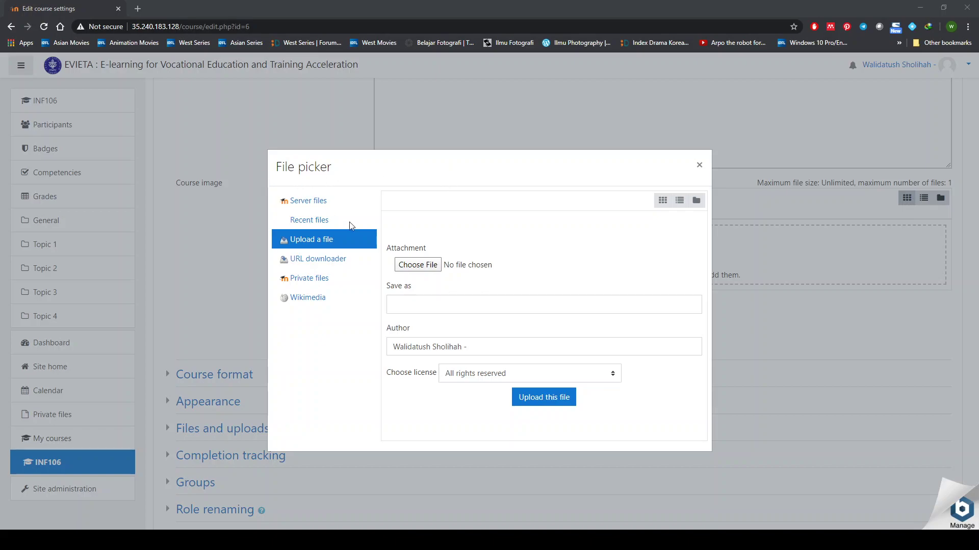
pyautogui.click(417, 265)
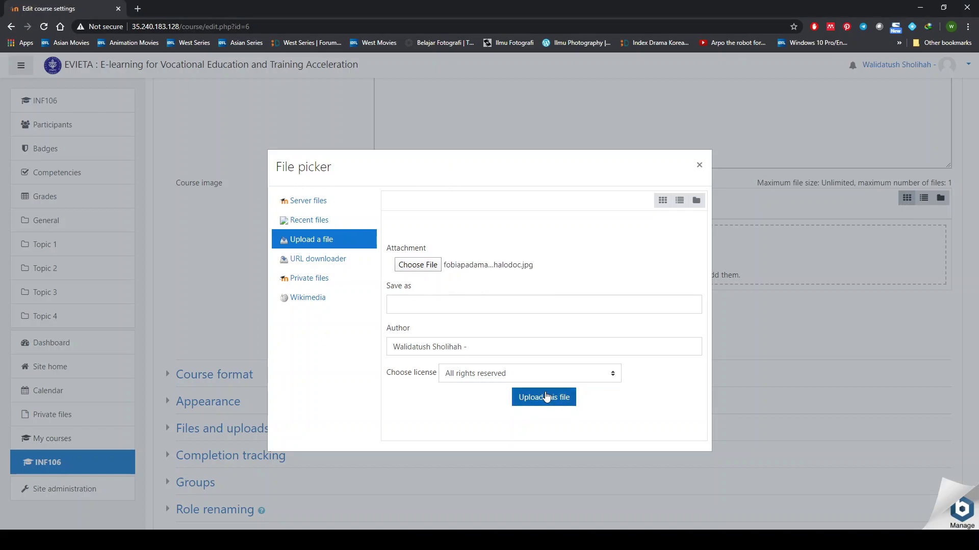
pyautogui.click(543, 397)
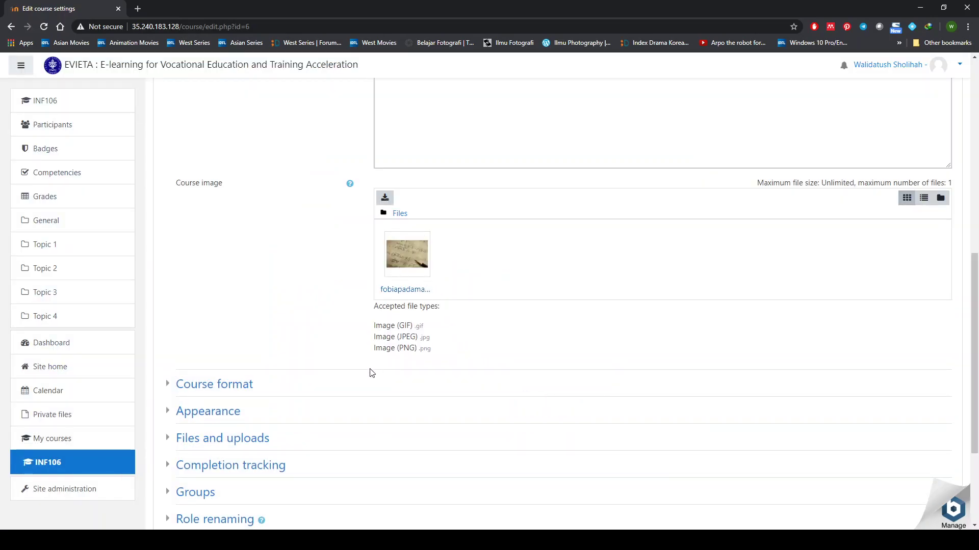
pyautogui.scroll(-3, 308, 356)
pyautogui.click(413, 417)
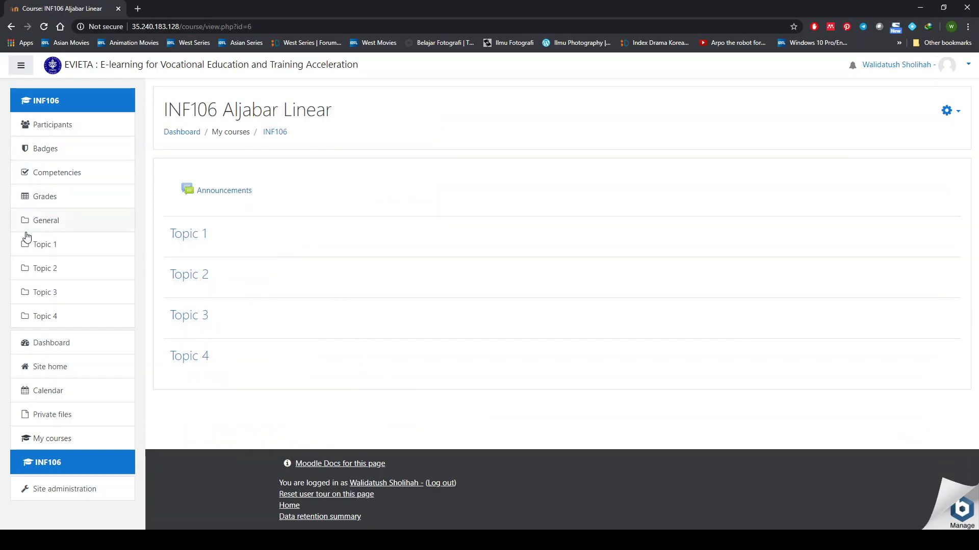
# Step: Check the course on the site home, reopen INF106 Aljabar Linear and turn editing on
pyautogui.click(61, 371)
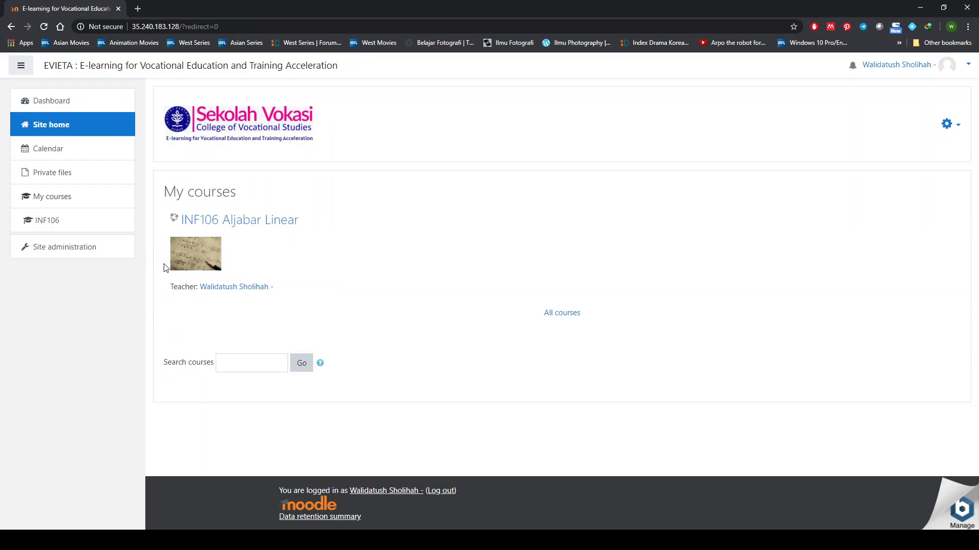
pyautogui.click(242, 221)
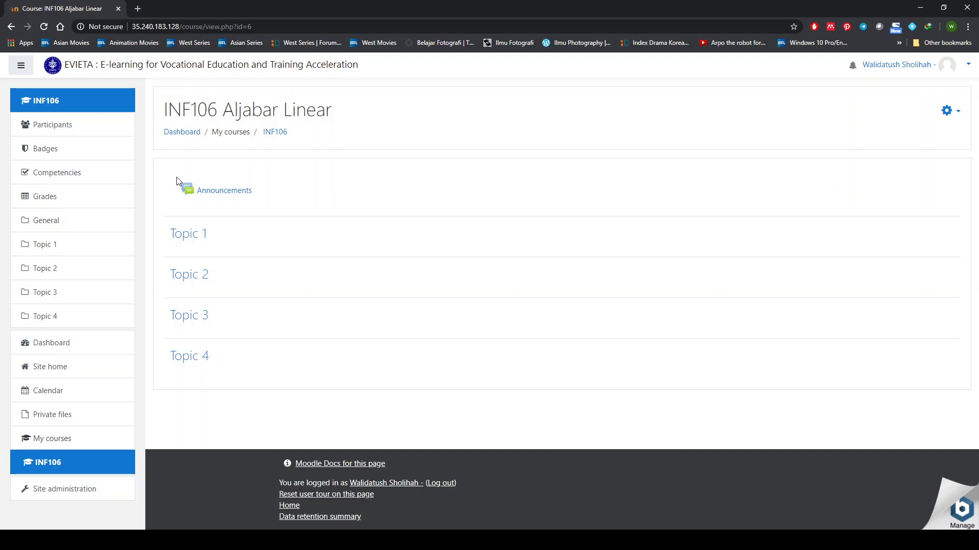
pyautogui.click(958, 113)
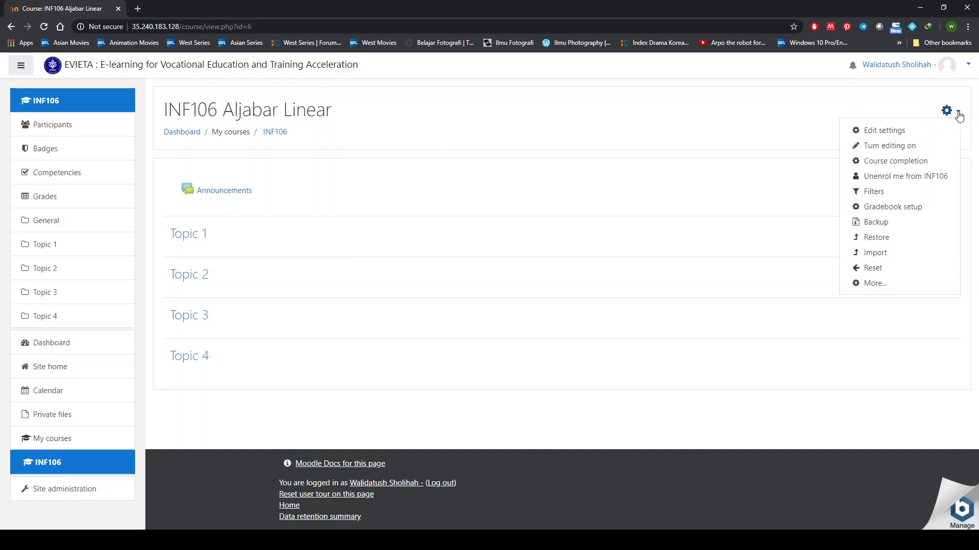
pyautogui.click(908, 149)
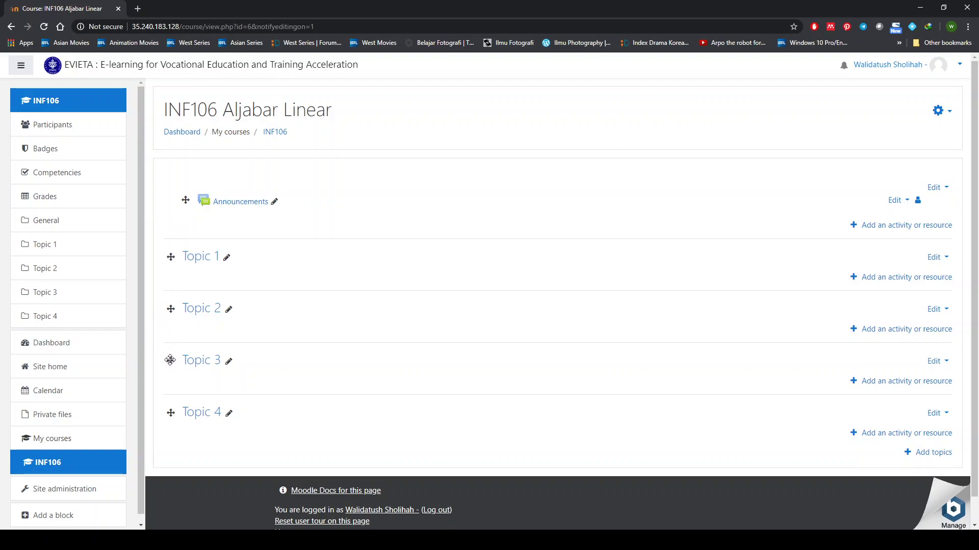
# Step: Try moving the Topic 3 section up above Topic 1
pyautogui.moveTo(169, 359); pyautogui.dragTo(171, 253)
pyautogui.moveTo(170, 359); pyautogui.dragTo(170, 294)
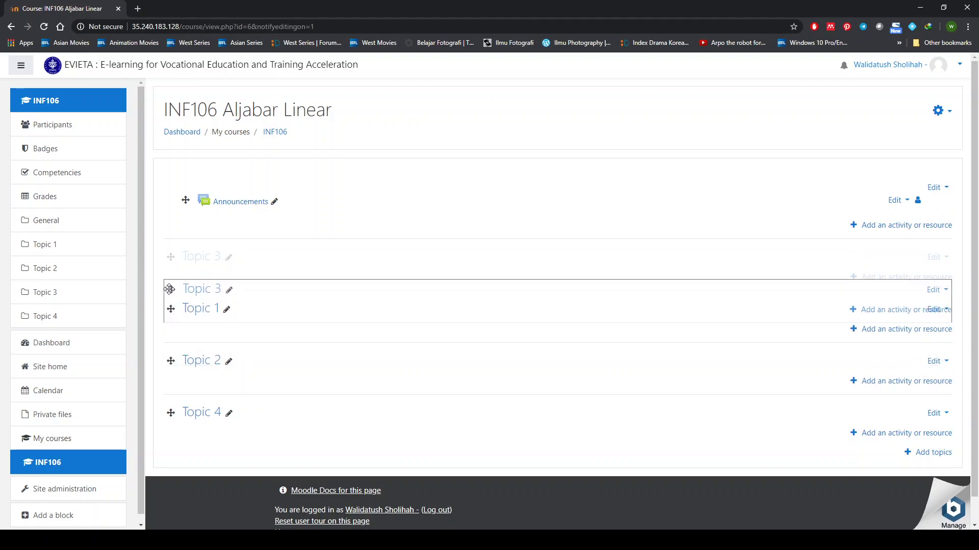
pyautogui.moveTo(171, 360); pyautogui.dragTo(173, 277)
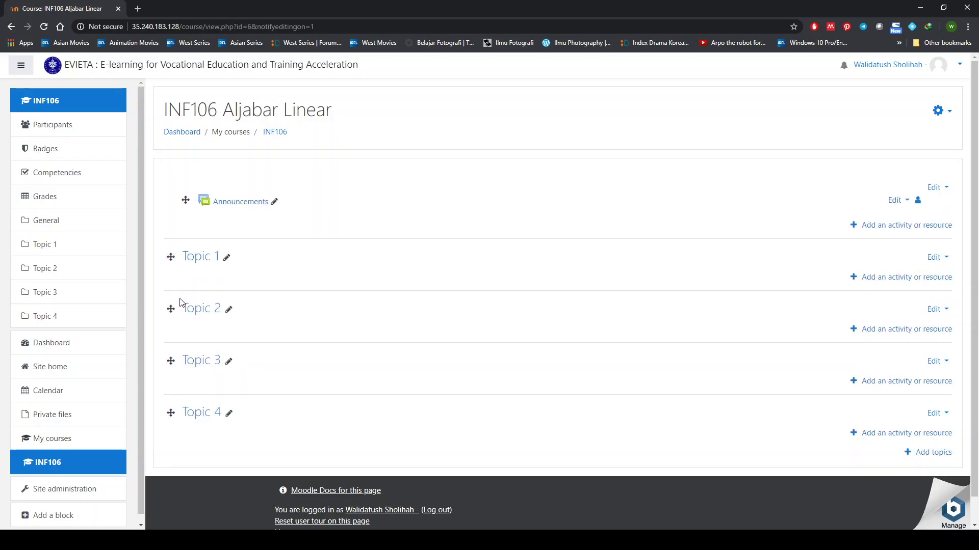
pyautogui.moveTo(171, 360); pyautogui.dragTo(175, 252)
# Step: Rename the Topic 2 section as "aljabar"
pyautogui.click(229, 309)
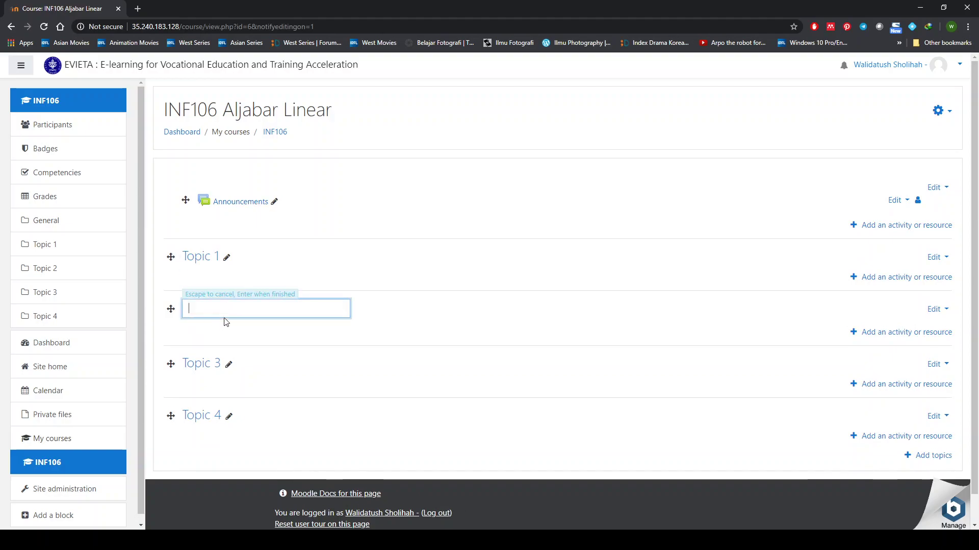
pyautogui.write('a')
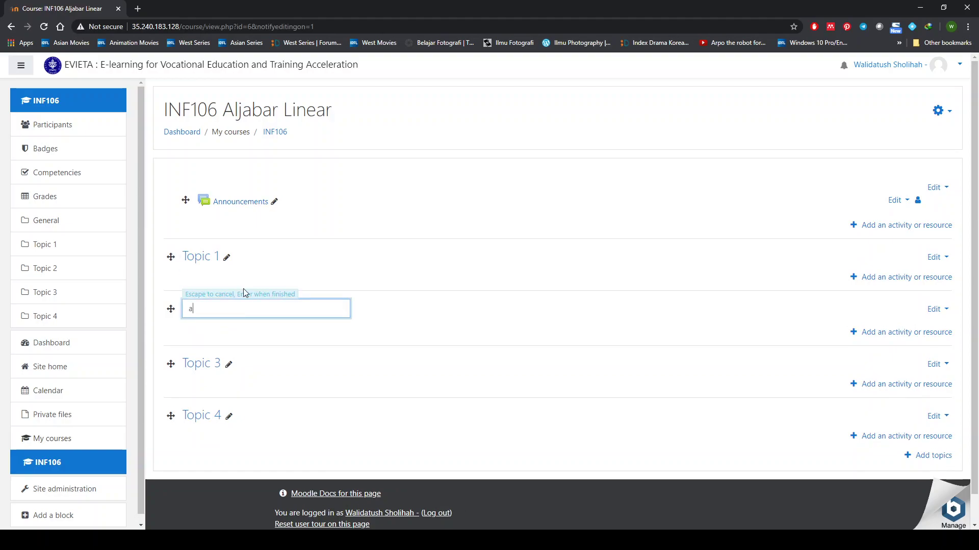
pyautogui.write('ljabar')
pyautogui.press('Return')
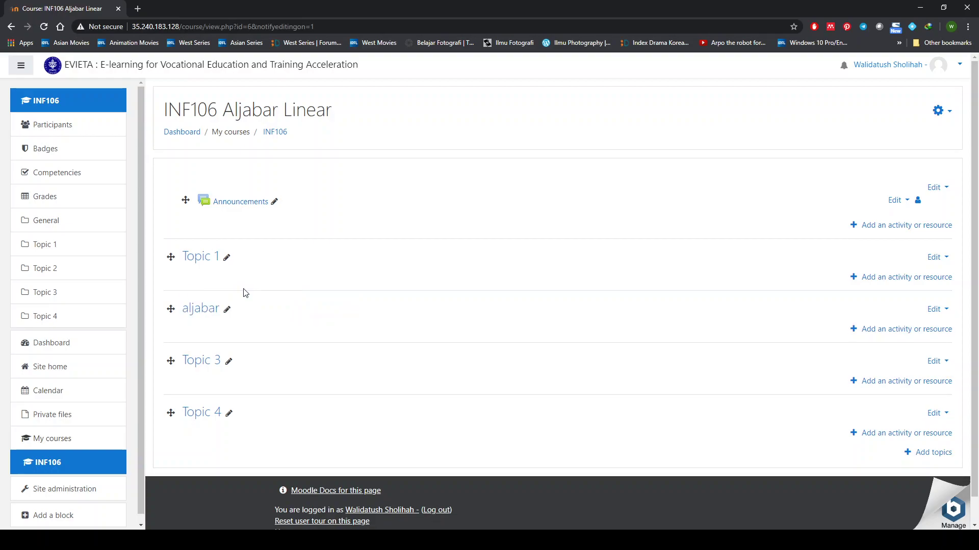
# Step: Rename the Topic 1 section as "linear" and move the aljabar section above it
pyautogui.click(226, 257)
pyautogui.write('linear')
pyautogui.press('Return')
pyautogui.moveTo(164, 308); pyautogui.dragTo(177, 253)
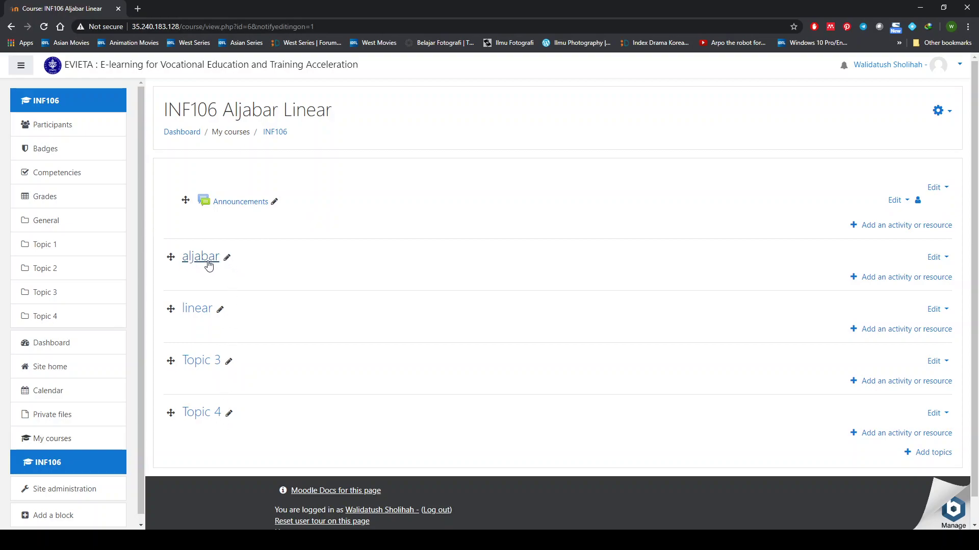
# Step: Rename the Announcements forum as "Pengumuman"
pyautogui.click(275, 203)
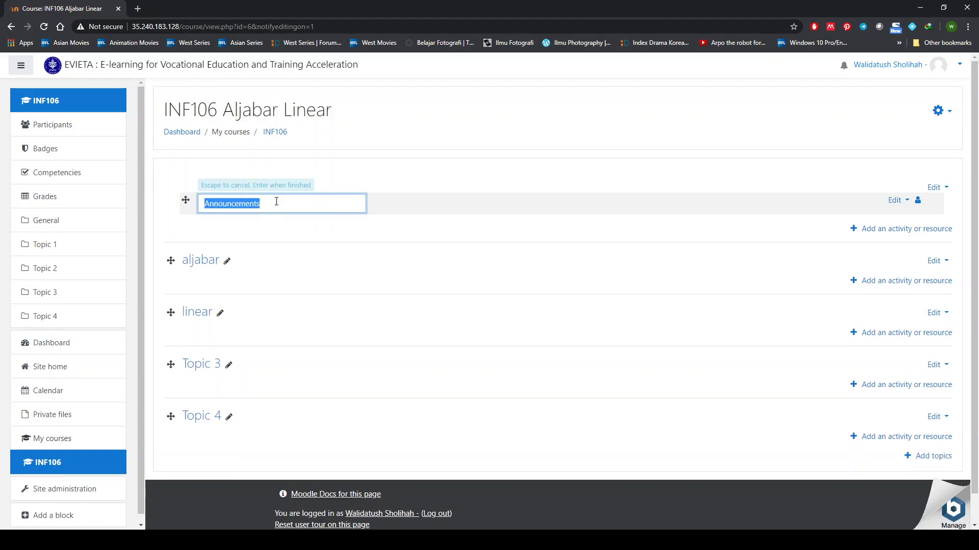
pyautogui.write('Pengumuman')
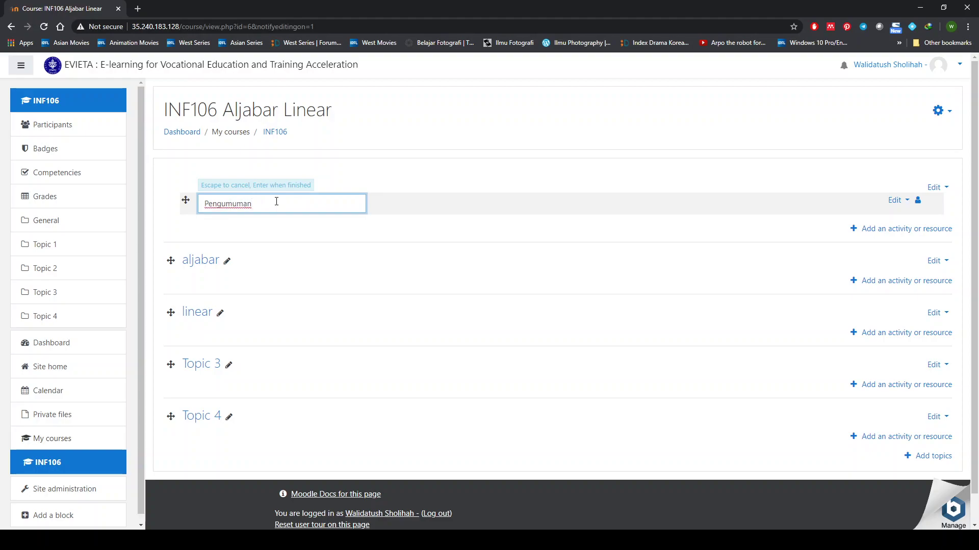
pyautogui.press('Return')
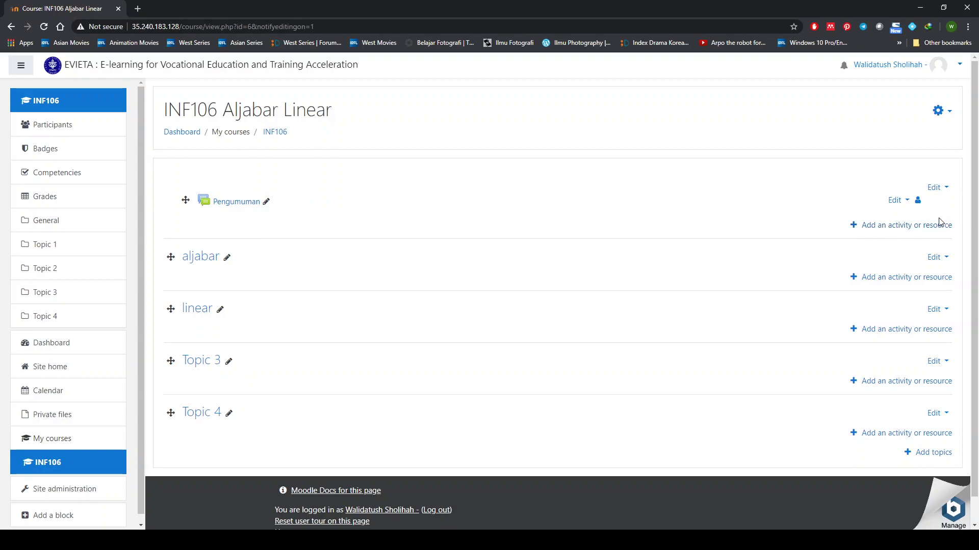
# Step: Open the General section for editing and give it the custom name "INF106 Aljabar Linear"
pyautogui.click(947, 190)
pyautogui.click(919, 209)
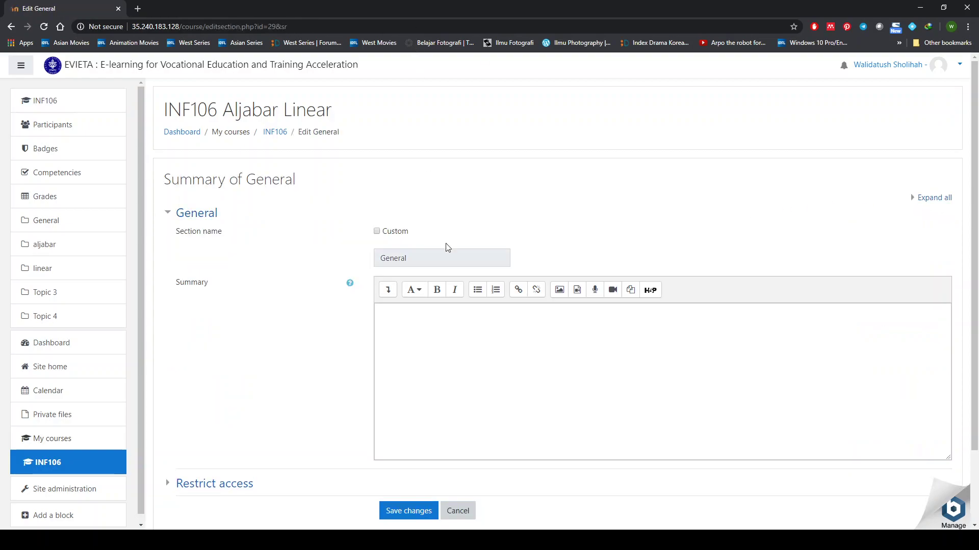
pyautogui.scroll(-1, 454, 345)
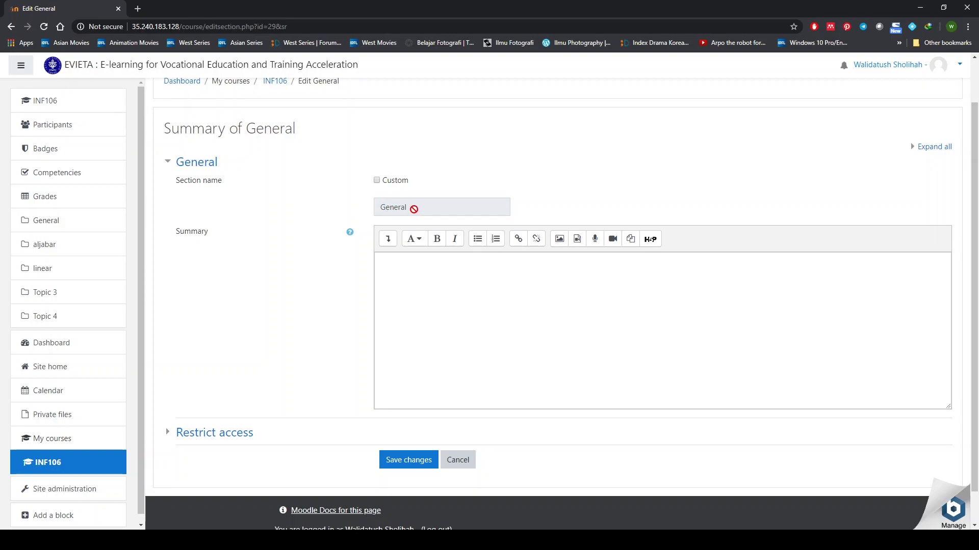
pyautogui.click(377, 180)
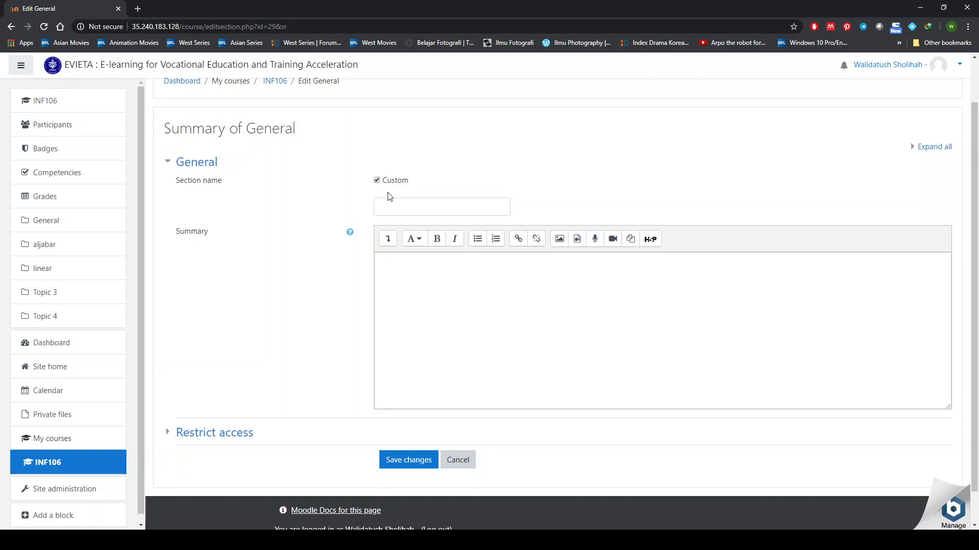
pyautogui.click(429, 209)
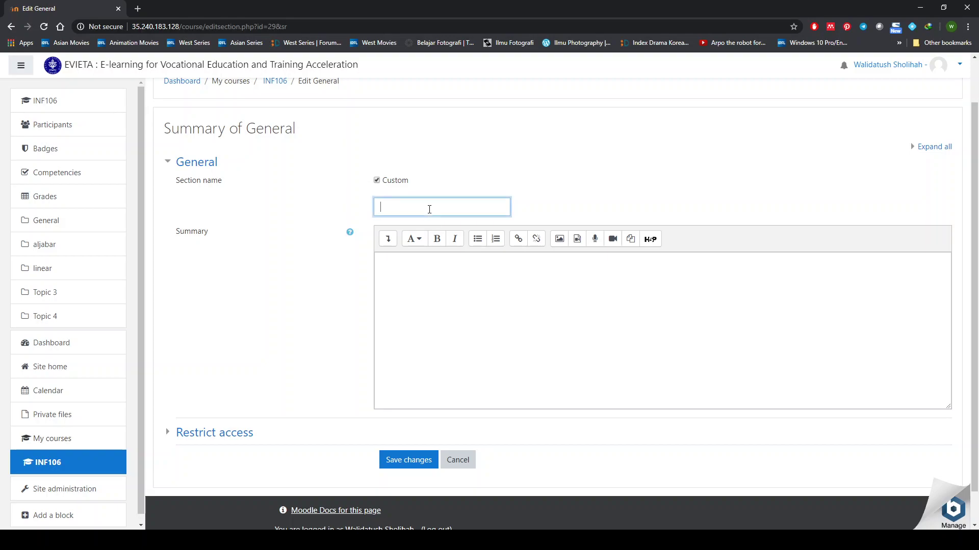
pyautogui.write('INF106 Aljabar Li')
pyautogui.write('near')
# Step: Fill the section summary with the course description from "Perkuliahan ini dimaksudkan untuk memberi pengetahuan" through "Transformasi Linear dan Nilai Eigen."
pyautogui.click(451, 296)
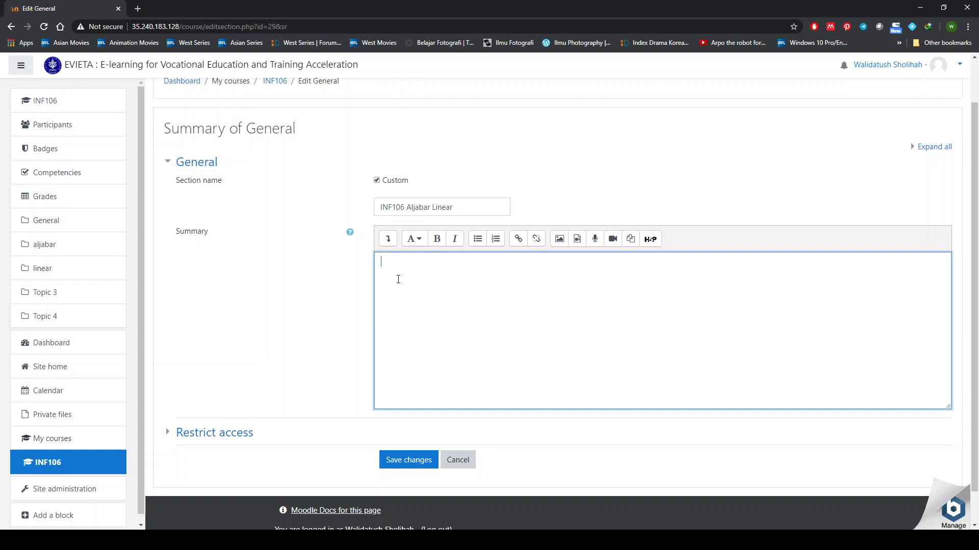
pyautogui.click(486, 541)
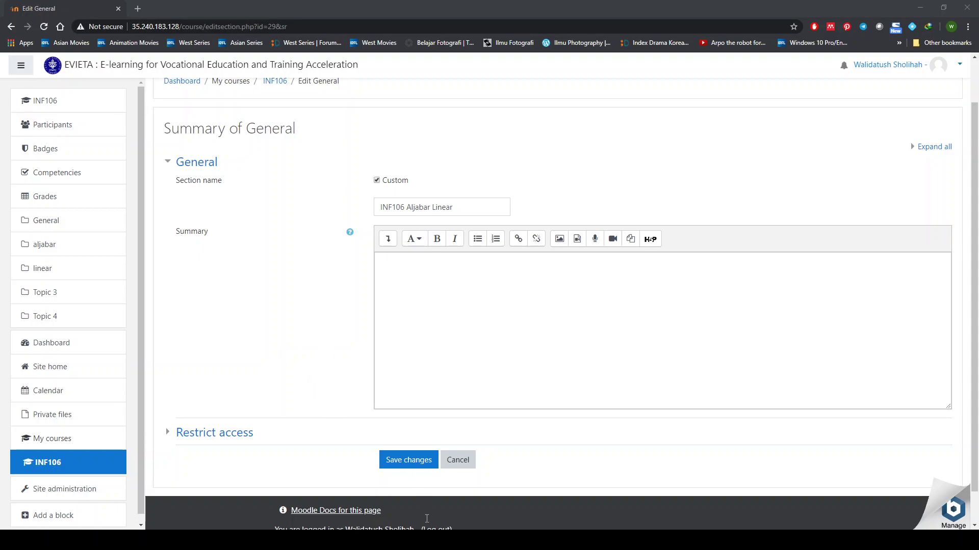
pyautogui.hotkey('alt', 'Tab')
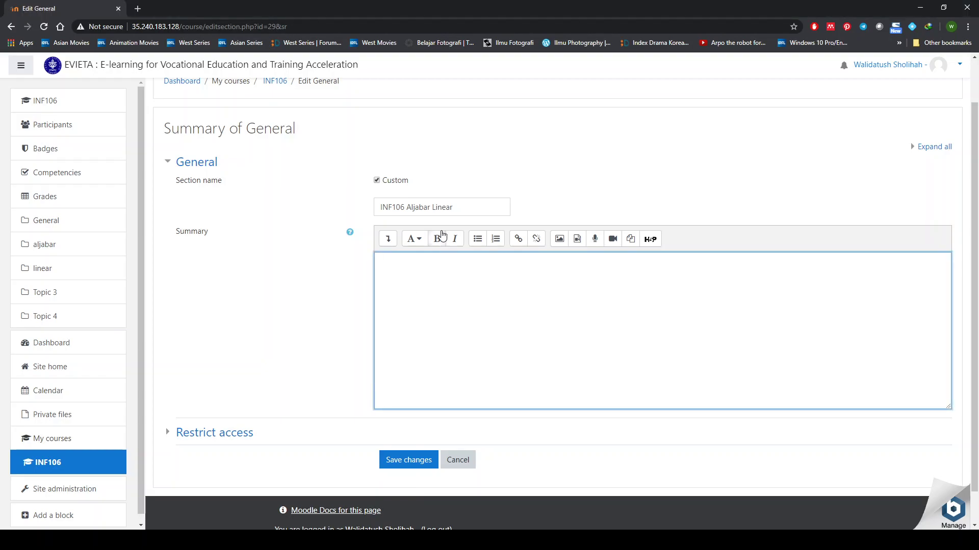
pyautogui.write('Perkuliahan ini dimaksudkan untuk memberi pengetahuan dan kemampuan menghitung kepada mahasiswa tentang matriks dan operasinya, operasi baris dasar, determinan, pangkat dan balikan matriks, serta sistem persamaan linear dan aplikasinya, Pengenalan Ruang Vektor, Transformasi Linear dan Nilai Eigen')
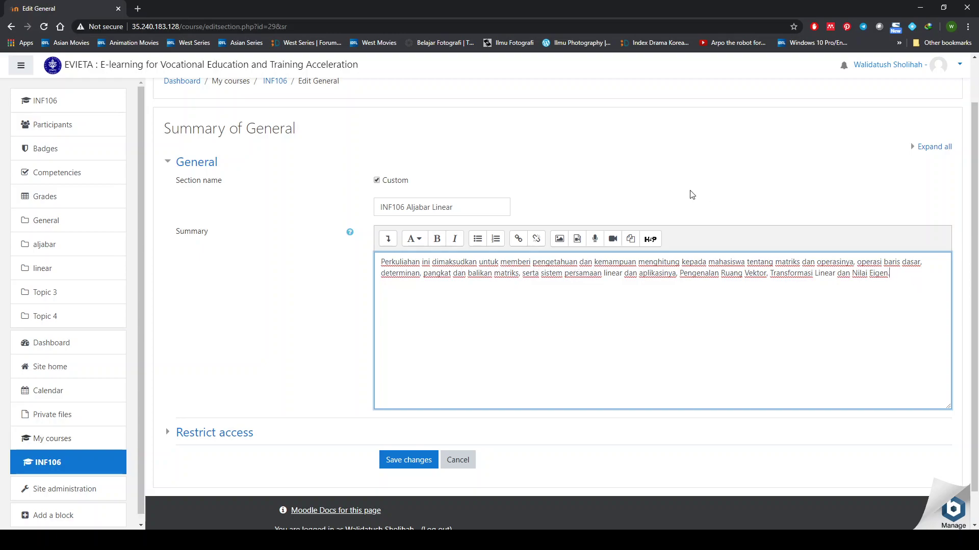
# Step: Show the summary editor's additional formatting tools and make the opening word "Perkuliahan" bold
pyautogui.click(388, 239)
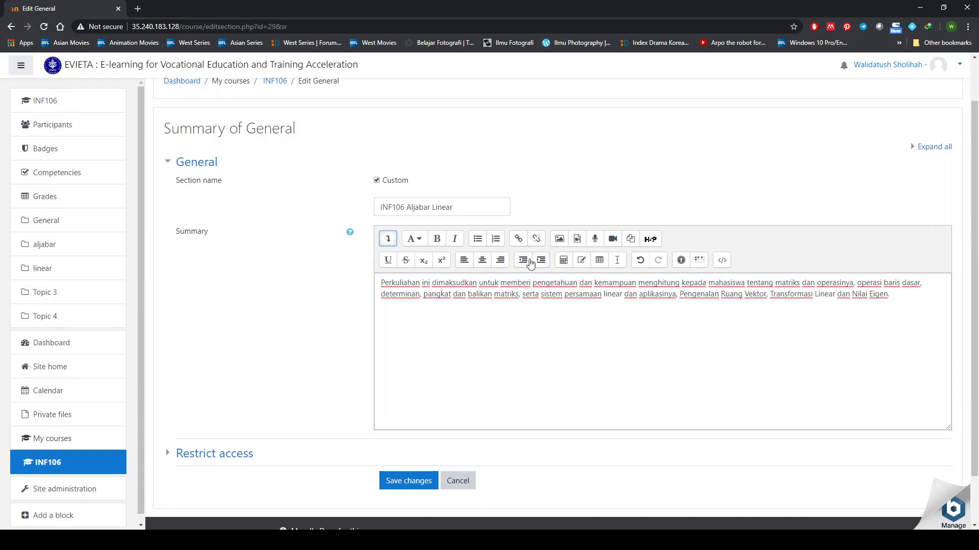
pyautogui.click(499, 294)
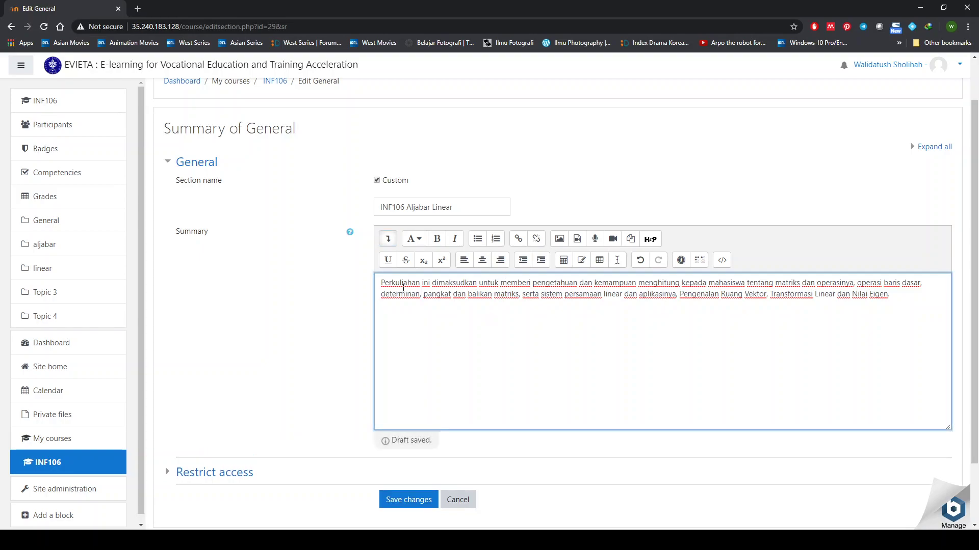
pyautogui.doubleClick(402, 283)
pyautogui.click(436, 238)
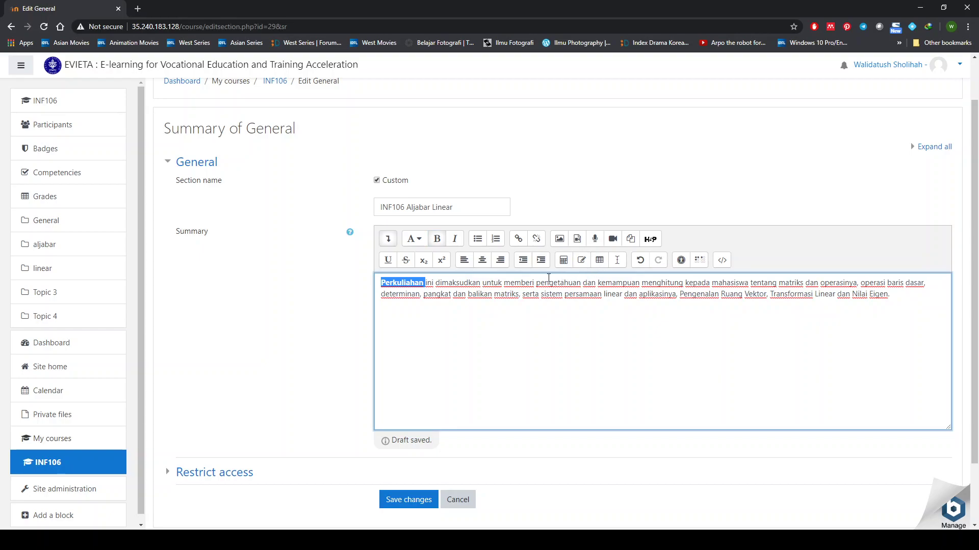
pyautogui.click(530, 294)
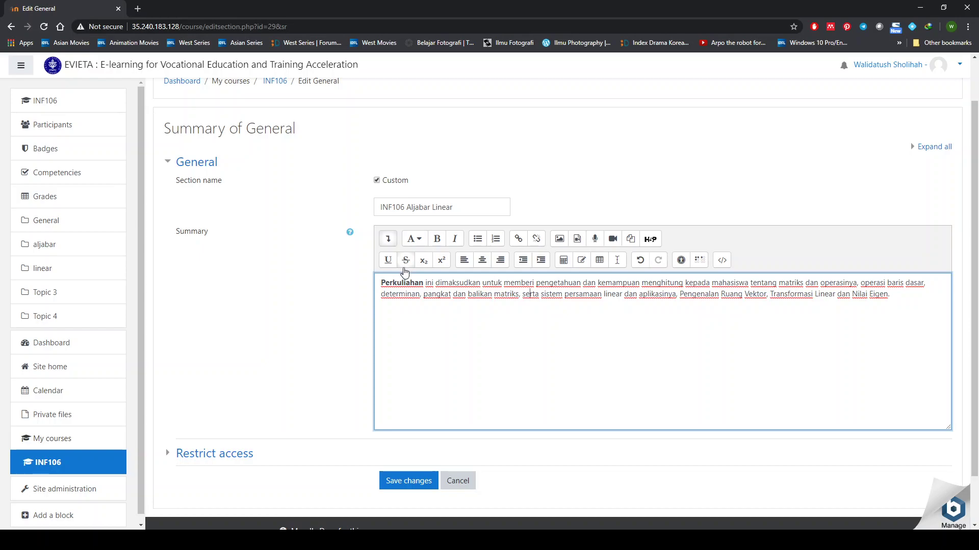
# Step: Add an empty line above the summary paragraph and upload "header math class.png" as an image for it
pyautogui.click(380, 285)
pyautogui.press('Return')
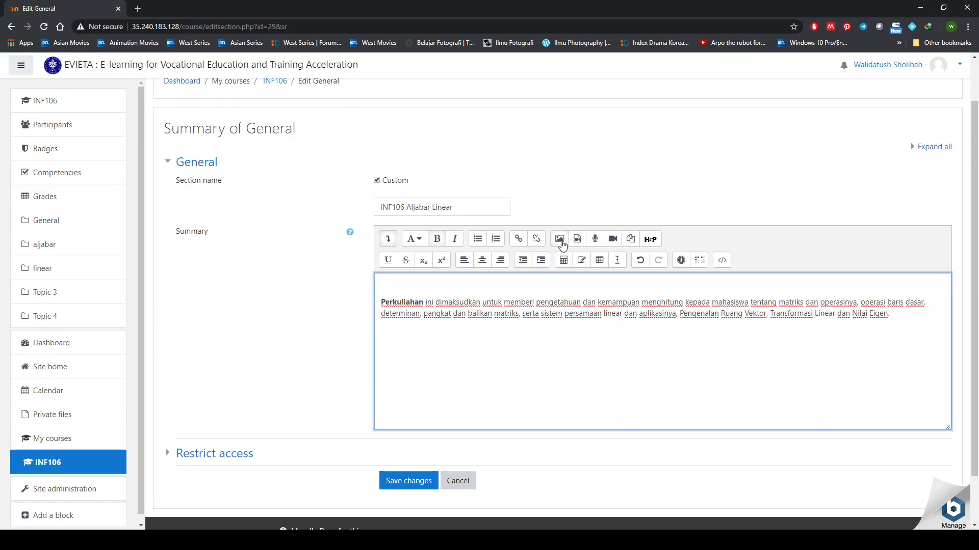
pyautogui.click(560, 239)
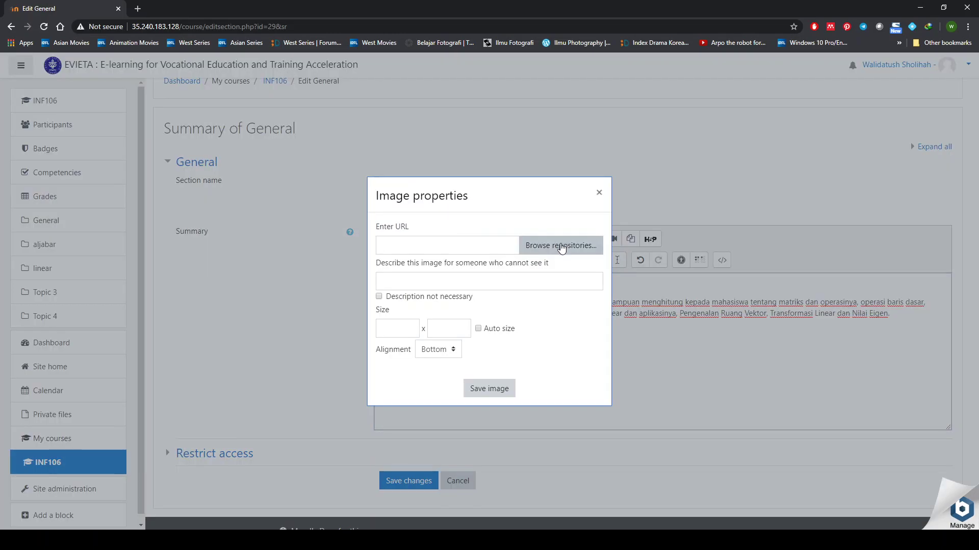
pyautogui.click(557, 247)
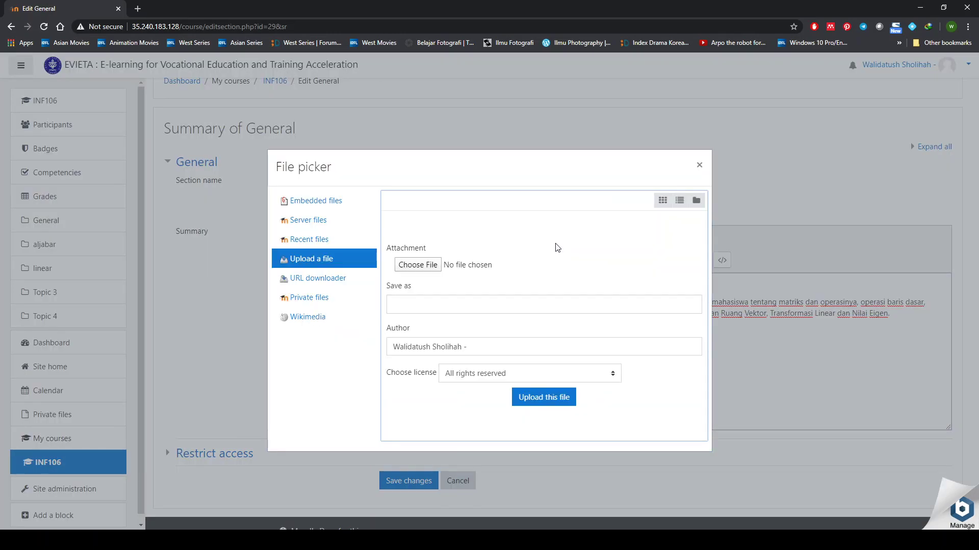
pyautogui.click(419, 267)
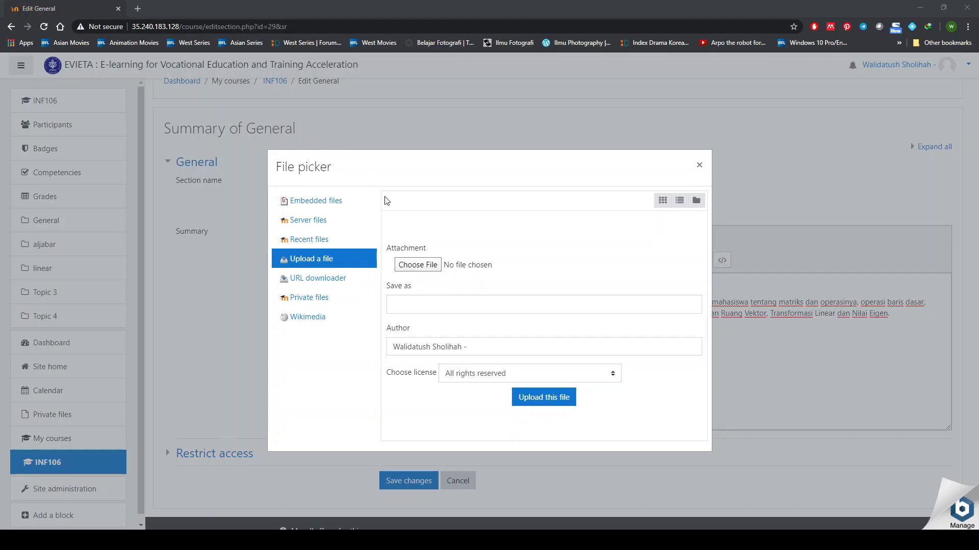
pyautogui.click(396, 258)
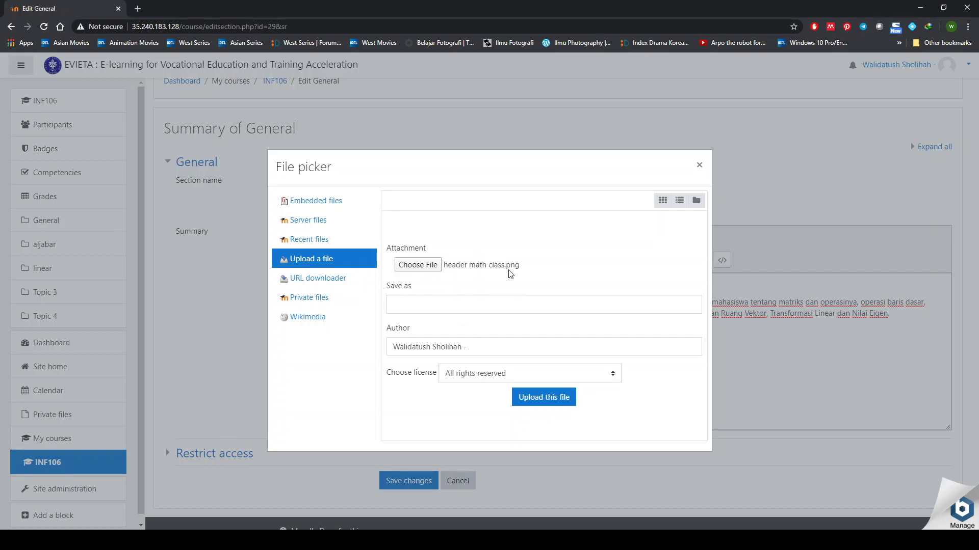
pyautogui.click(541, 398)
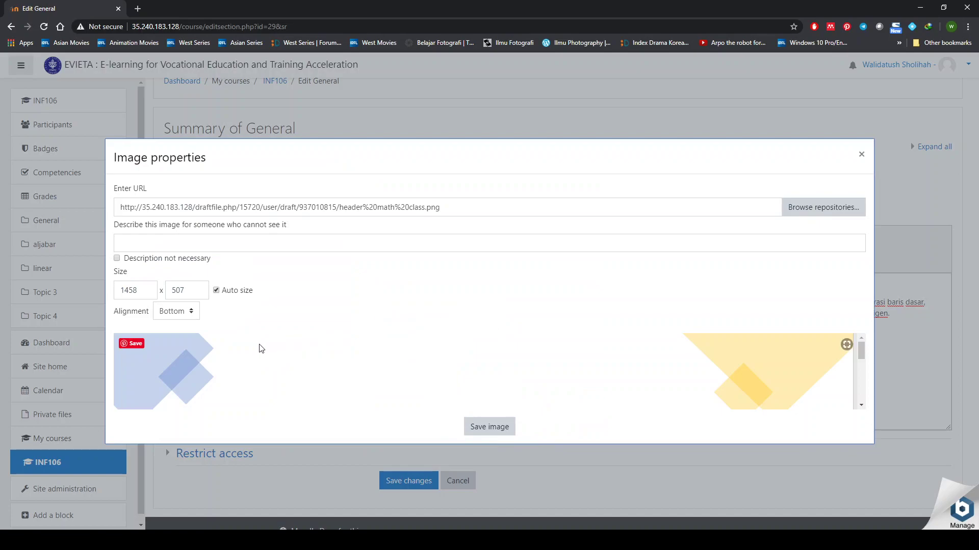
# Step: Mark the header image's description as not necessary and set its width to 800 with automatic sizing kept on
pyautogui.scroll(-5, 422, 372)
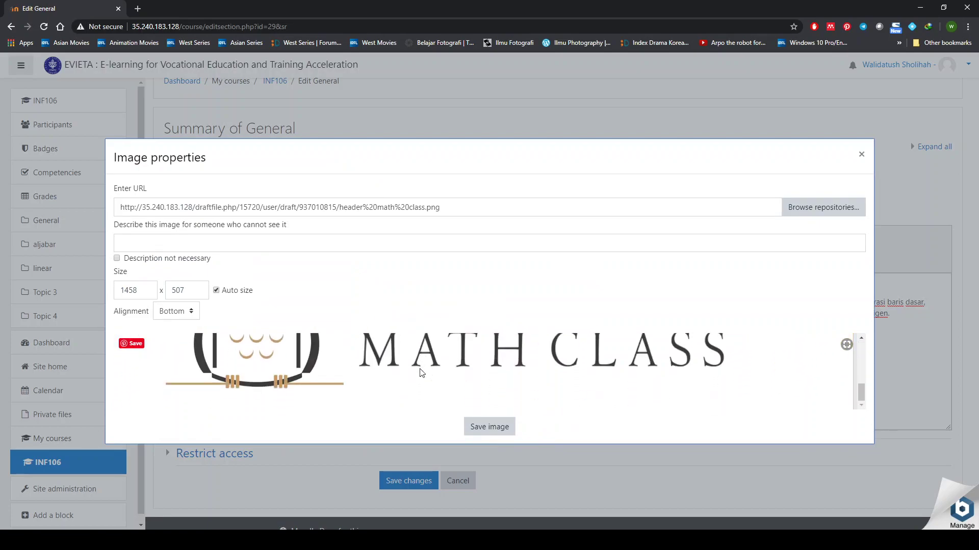
pyautogui.click(140, 288)
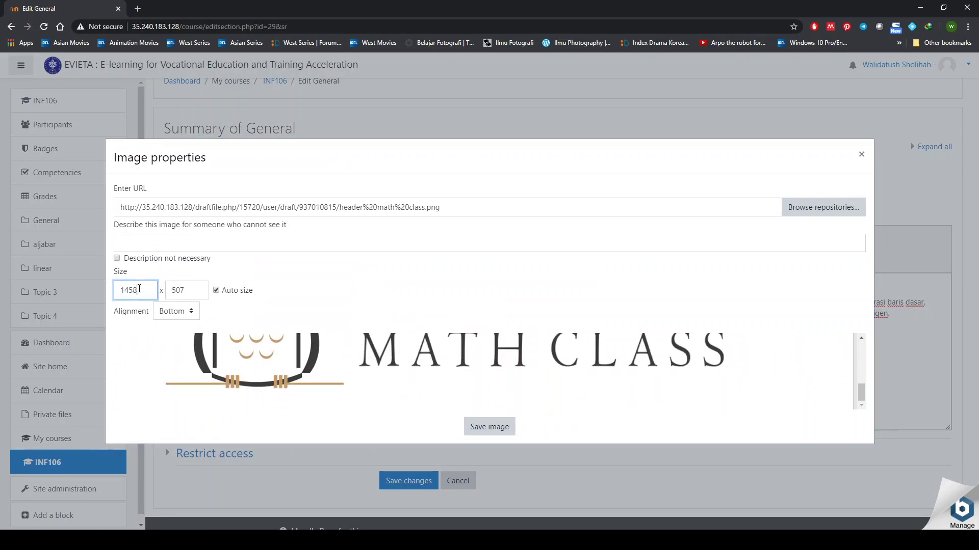
pyautogui.click(290, 247)
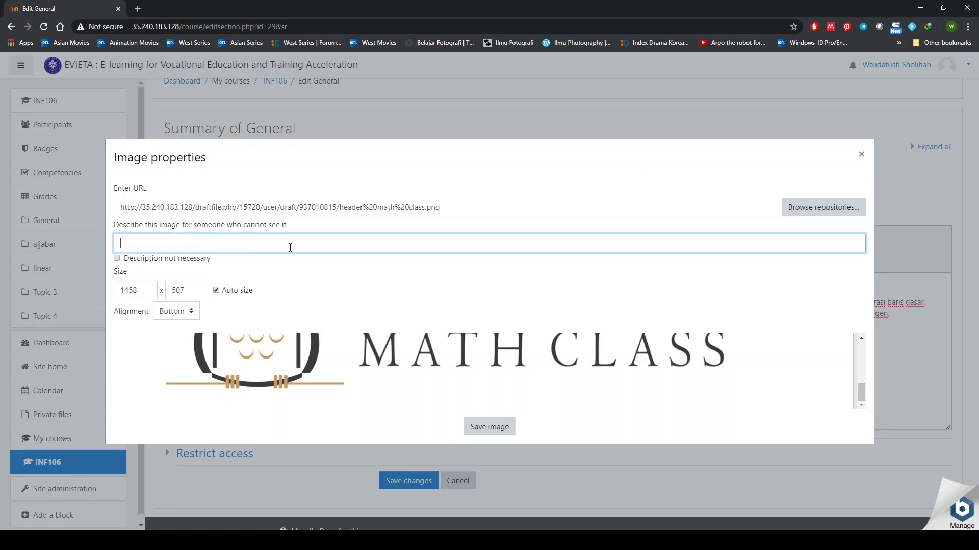
pyautogui.click(117, 258)
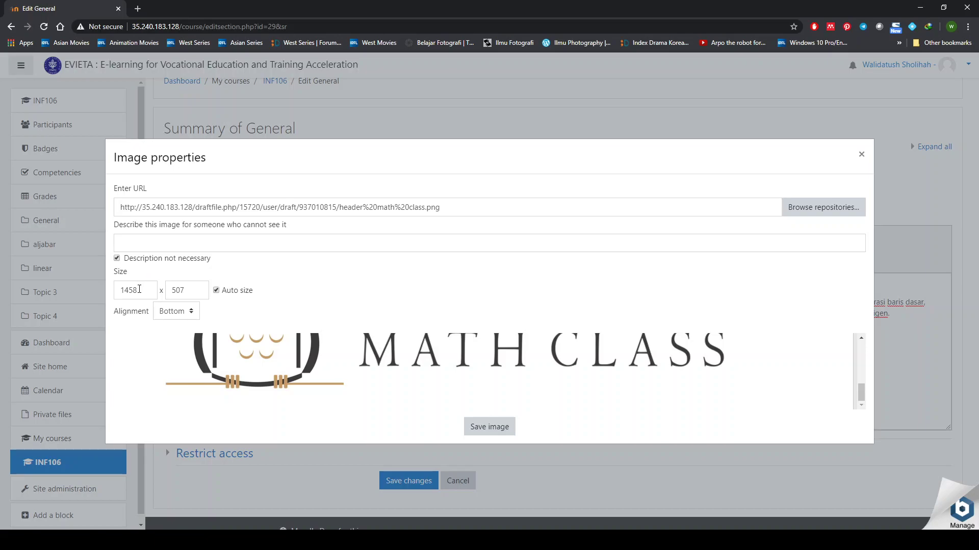
pyautogui.doubleClick(140, 292)
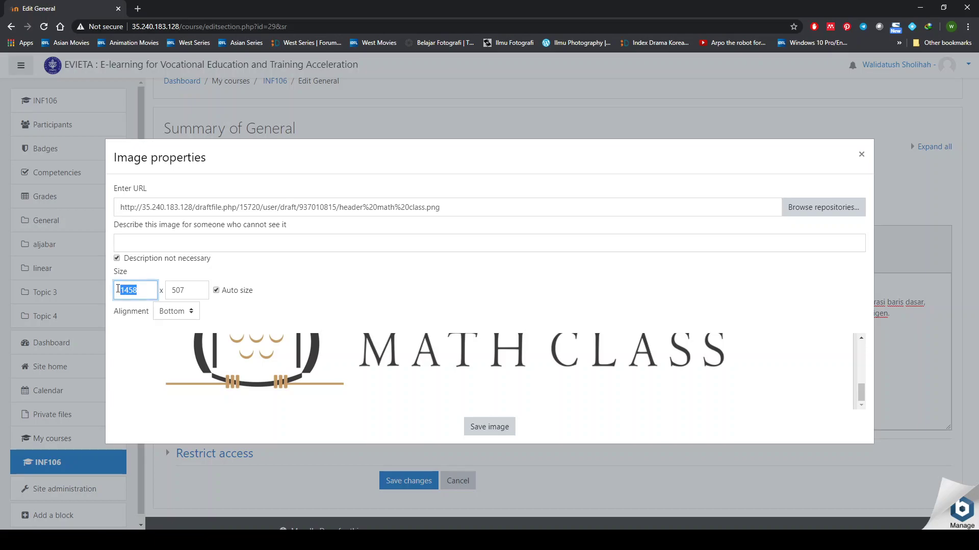
pyautogui.write('180')
pyautogui.press('Tab')
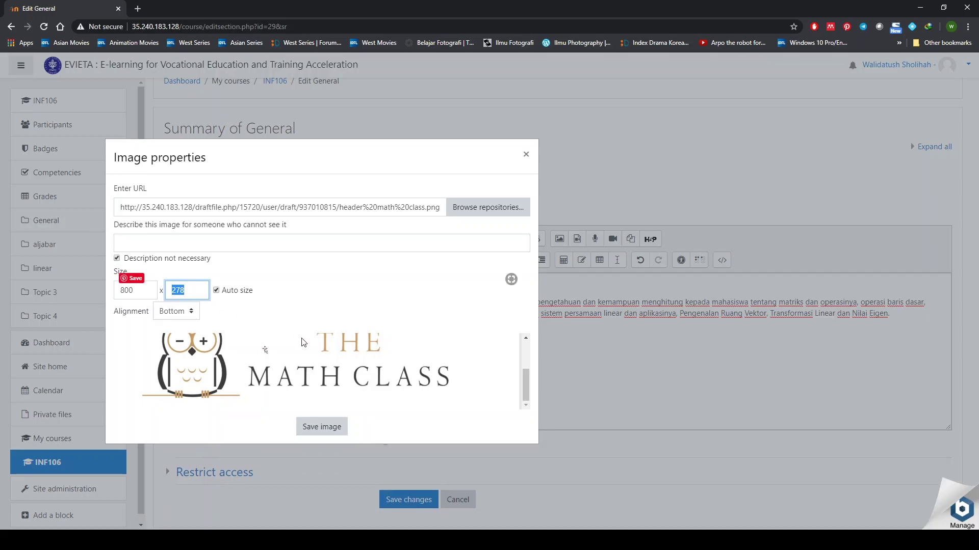
# Step: Set the header image's alignment to Middle and insert it into the summary
pyautogui.click(192, 312)
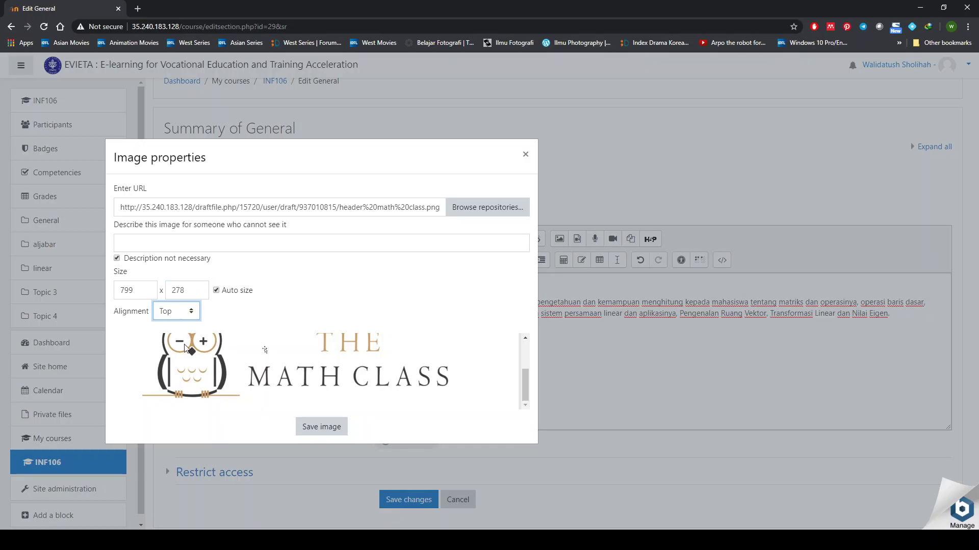
pyautogui.press('Down')
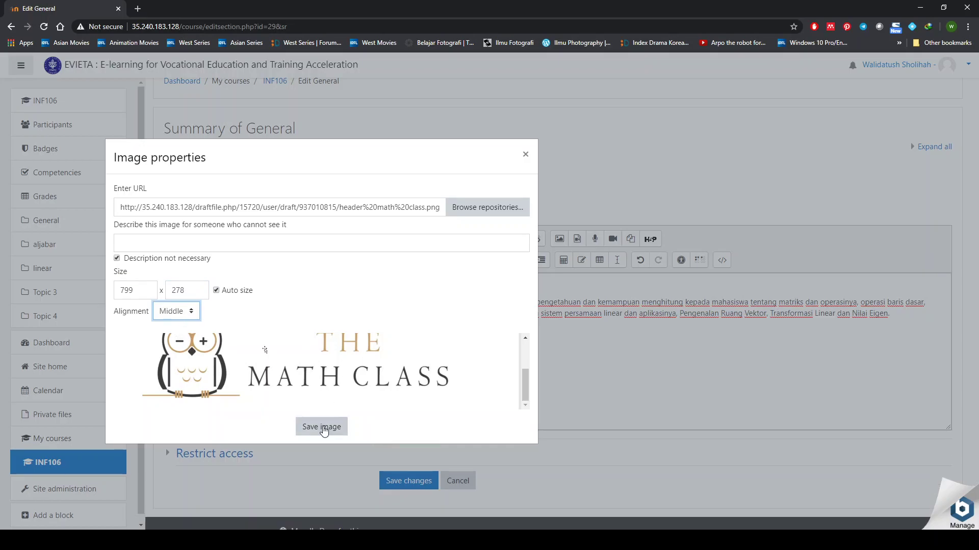
pyautogui.click(322, 427)
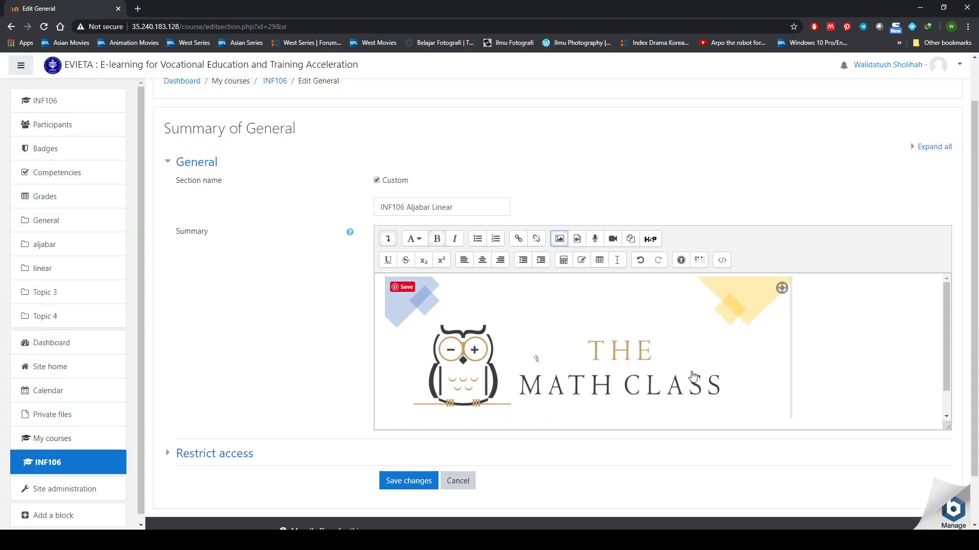
# Step: Check the section's access restriction options without adding any, and save the section changes
pyautogui.scroll(-1, 772, 357)
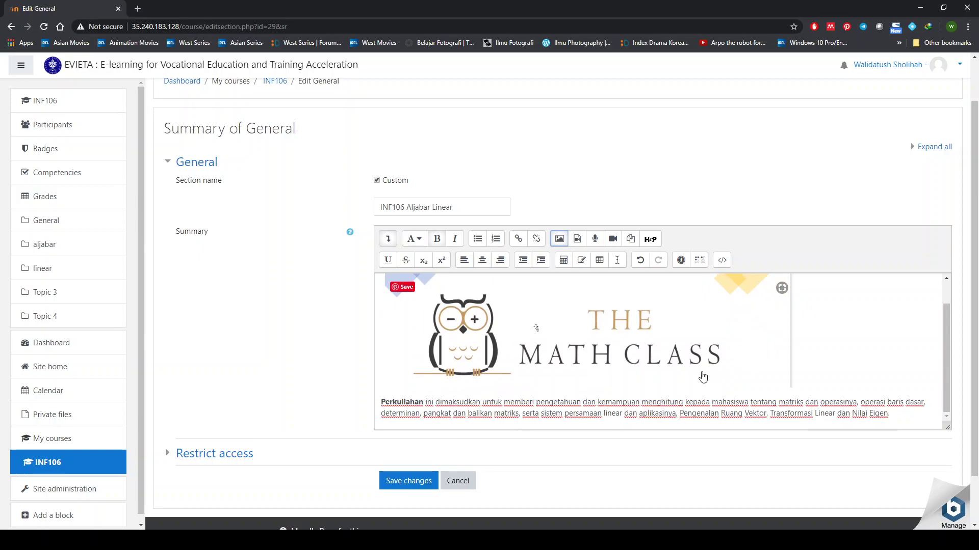
pyautogui.scroll(-1, 466, 422)
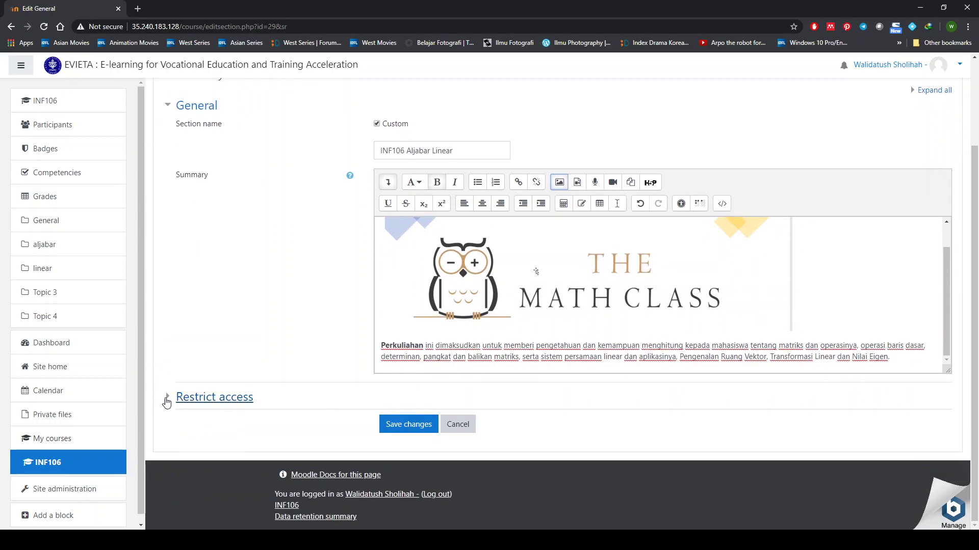
pyautogui.click(165, 397)
pyautogui.scroll(-1, 285, 366)
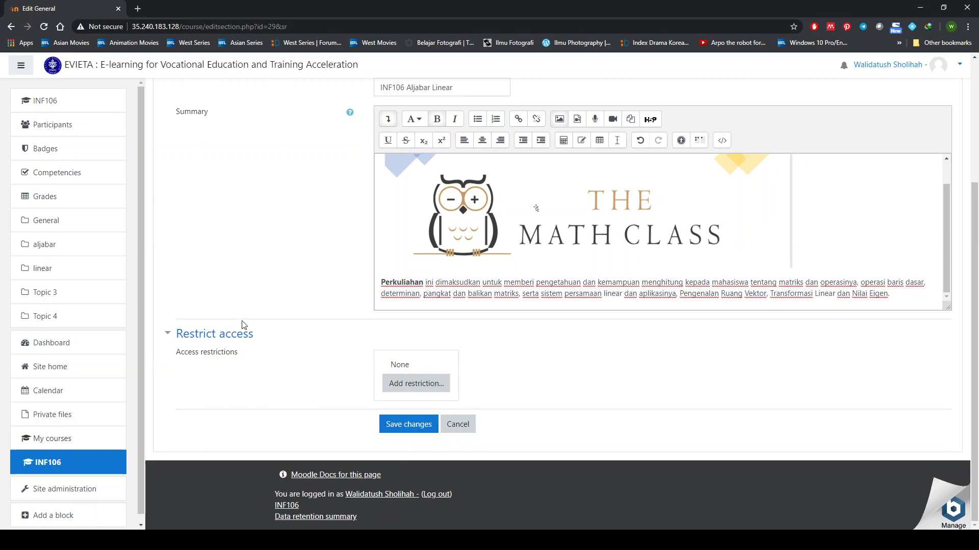
pyautogui.click(168, 336)
pyautogui.scroll(1, 260, 324)
pyautogui.scroll(-1, 275, 332)
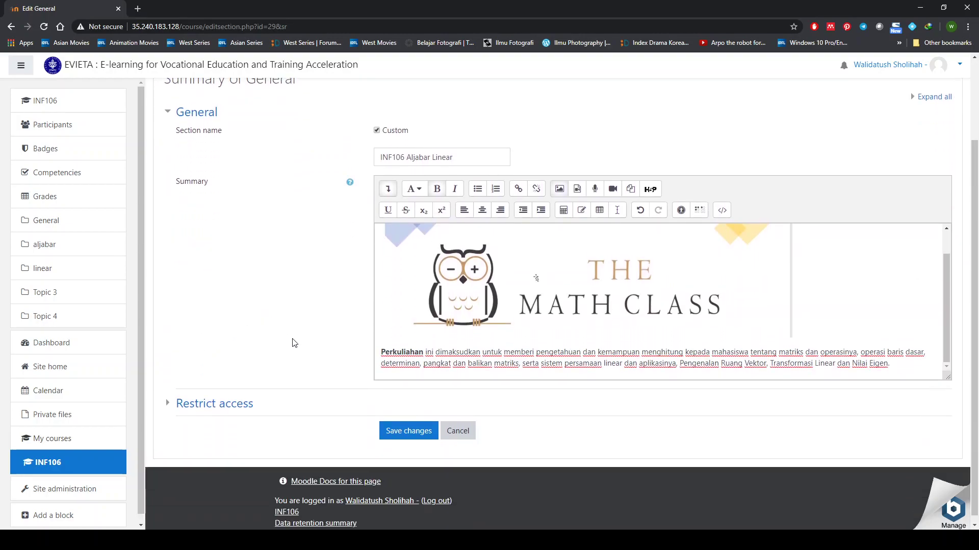
pyautogui.click(398, 426)
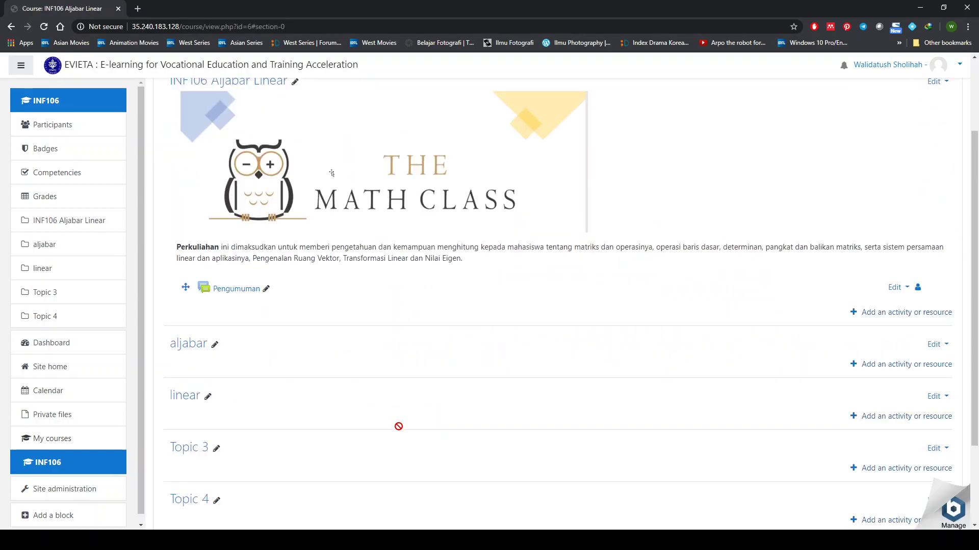
# Step: Reopen the INF106 Aljabar Linear section for editing and delete the header image from its summary
pyautogui.scroll(2, 418, 319)
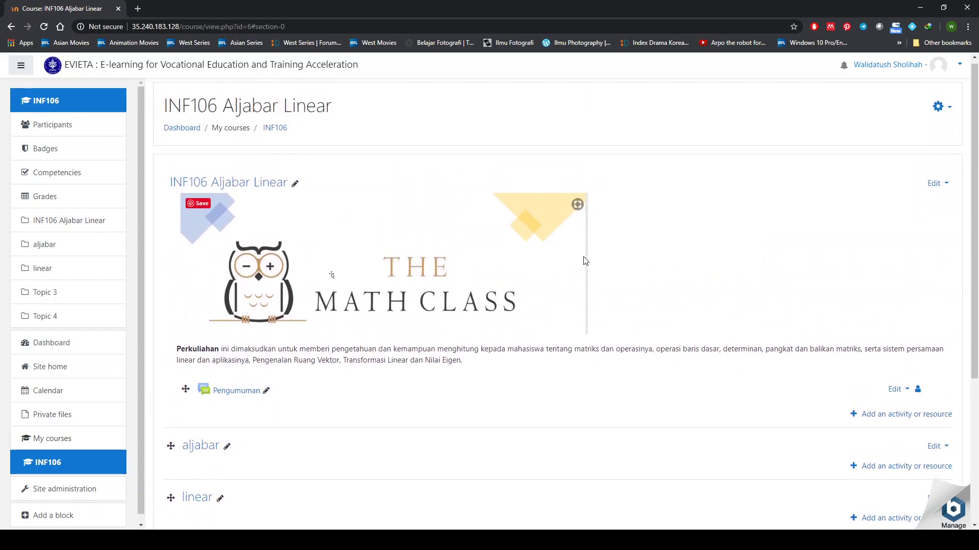
pyautogui.click(942, 184)
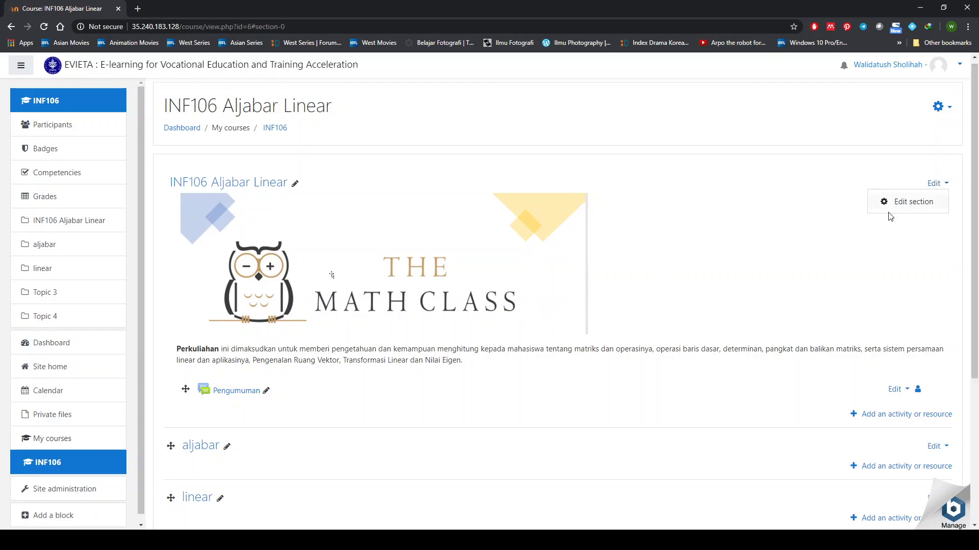
pyautogui.click(907, 202)
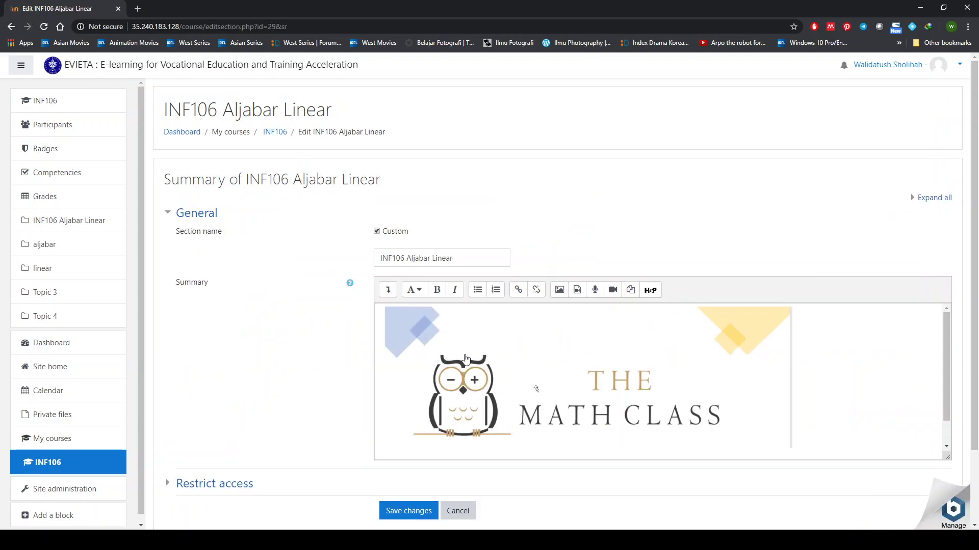
pyautogui.click(470, 360)
pyautogui.press('Delete')
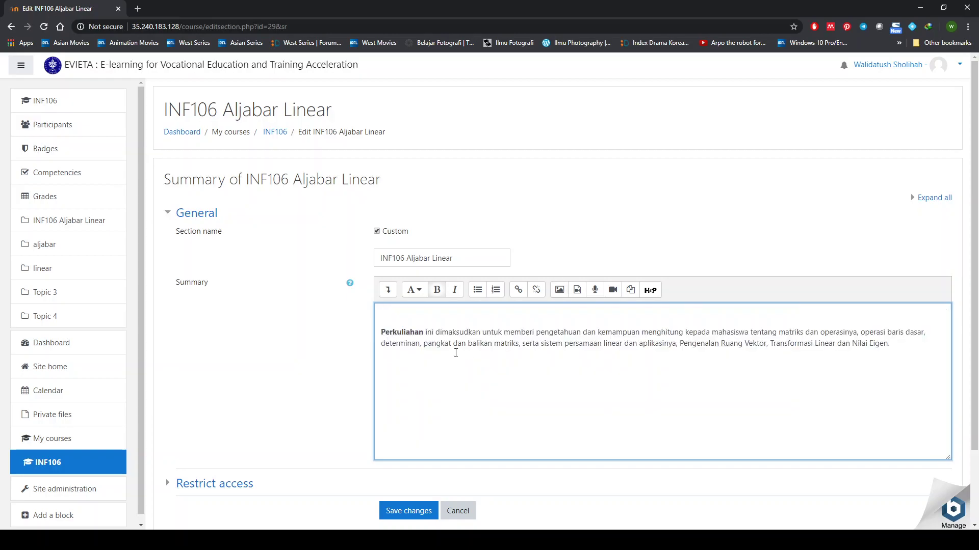
# Step: Upload "header math class.png" again as a new image above the summary paragraph
pyautogui.click(560, 290)
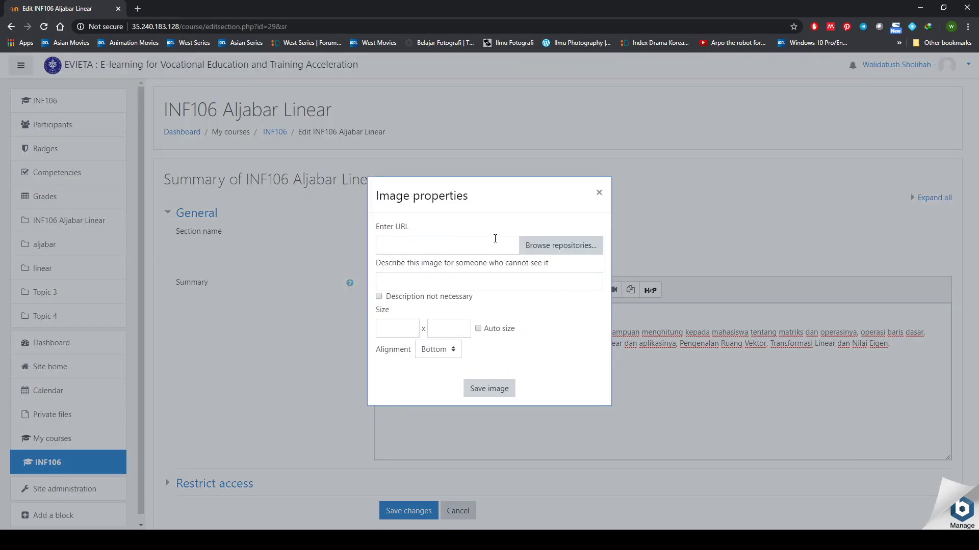
pyautogui.click(527, 244)
pyautogui.click(415, 269)
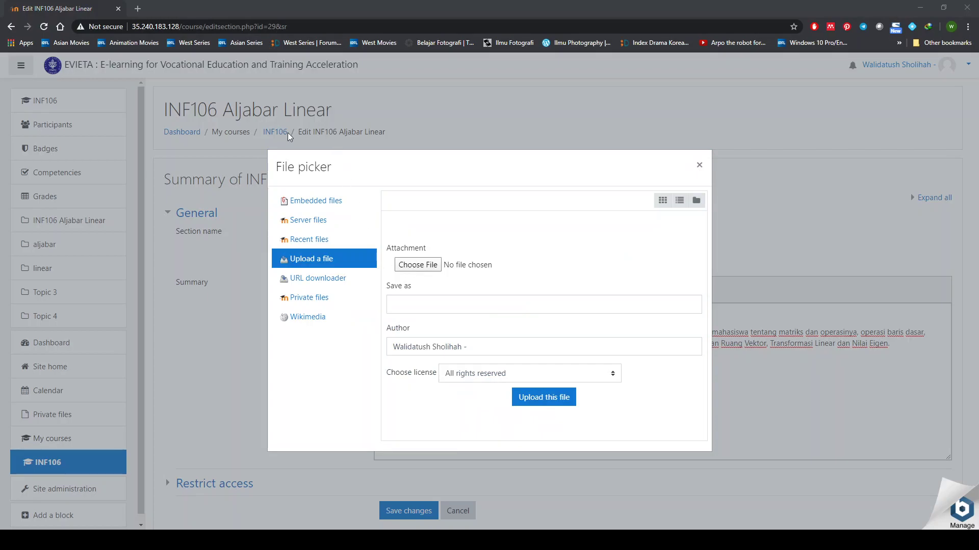
pyautogui.click(402, 262)
pyautogui.click(539, 406)
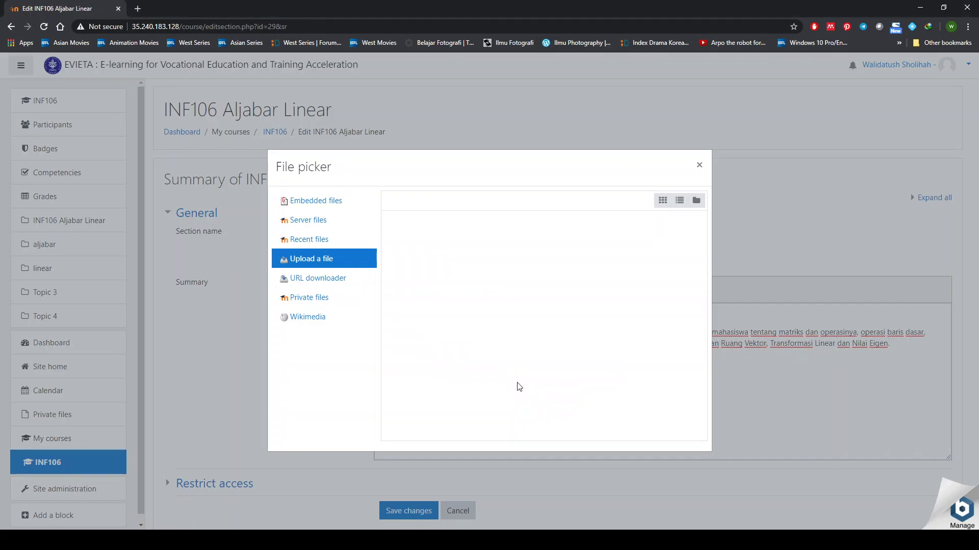
pyautogui.click(500, 305)
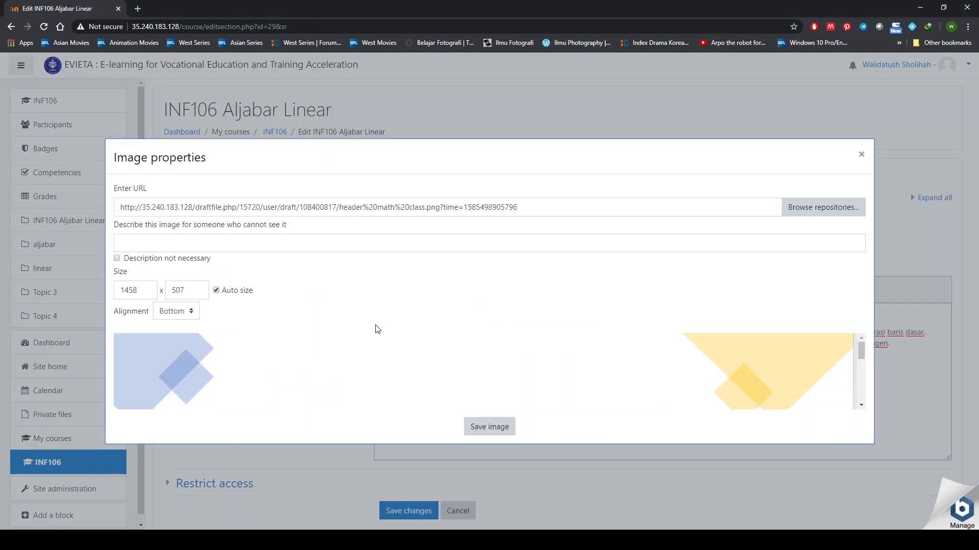
# Step: Mark the header image's description as not necessary and set its width to 1000 with automatic sizing kept on
pyautogui.click(138, 259)
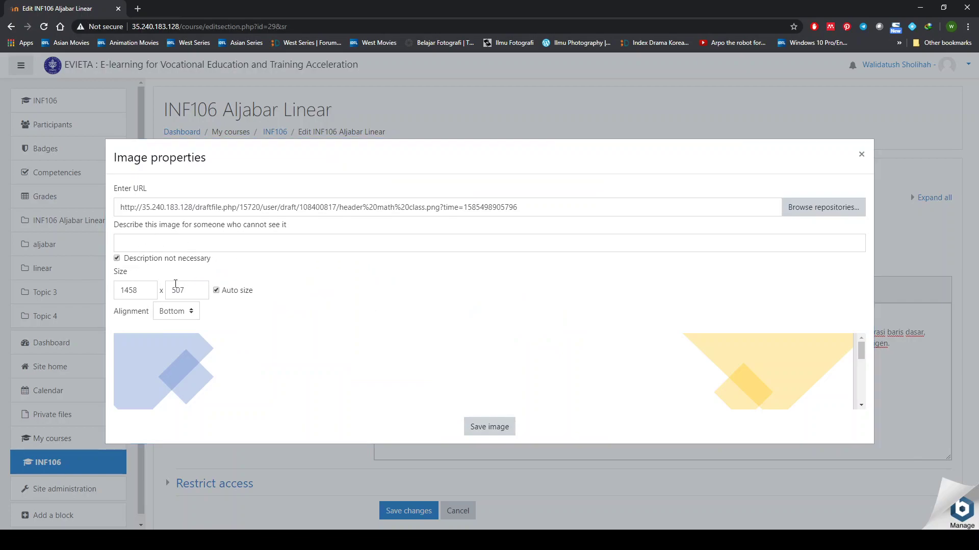
pyautogui.moveTo(137, 291); pyautogui.dragTo(119, 291)
pyautogui.write('1000')
pyautogui.press('Tab')
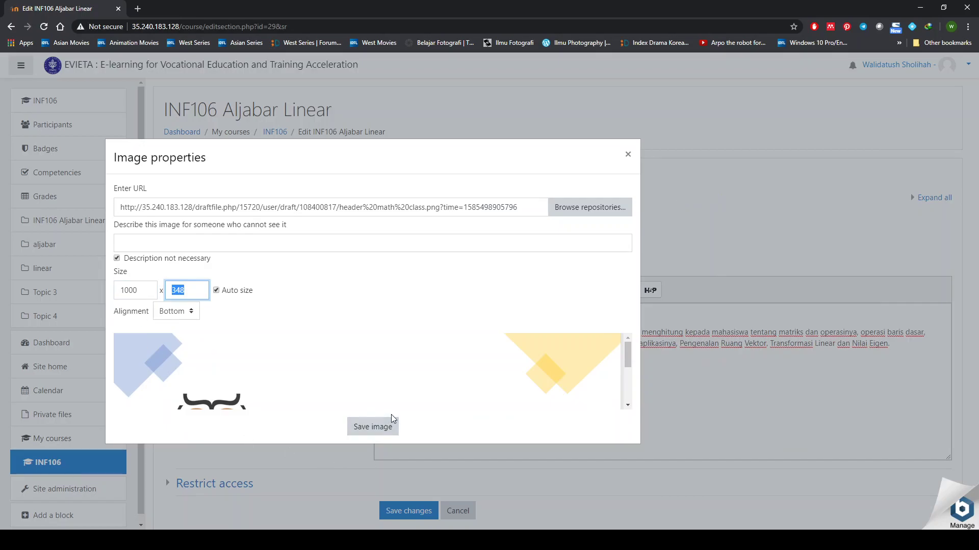
# Step: Insert the header image into the summary with Middle alignment and save the section changes
pyautogui.click(190, 311)
pyautogui.click(190, 348)
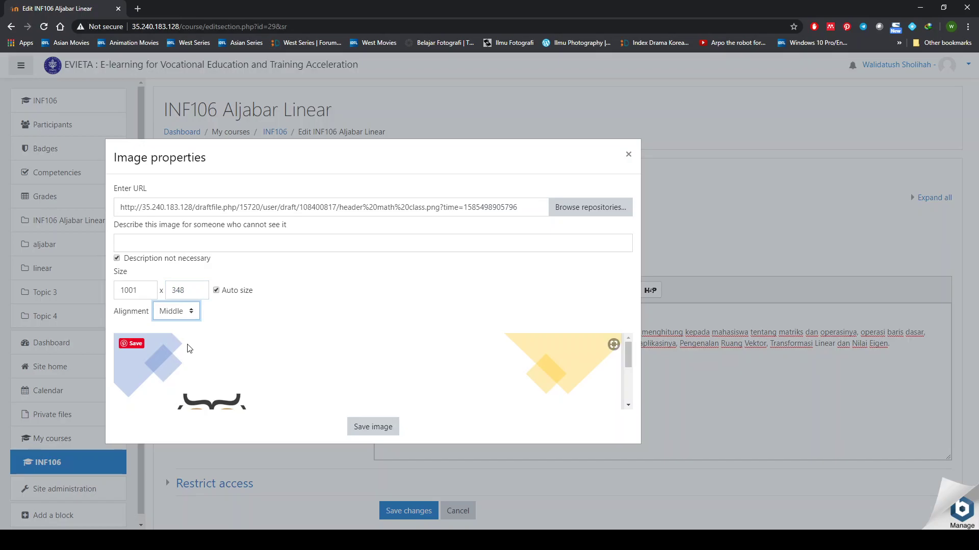
pyautogui.click(373, 427)
pyautogui.scroll(-2, 703, 423)
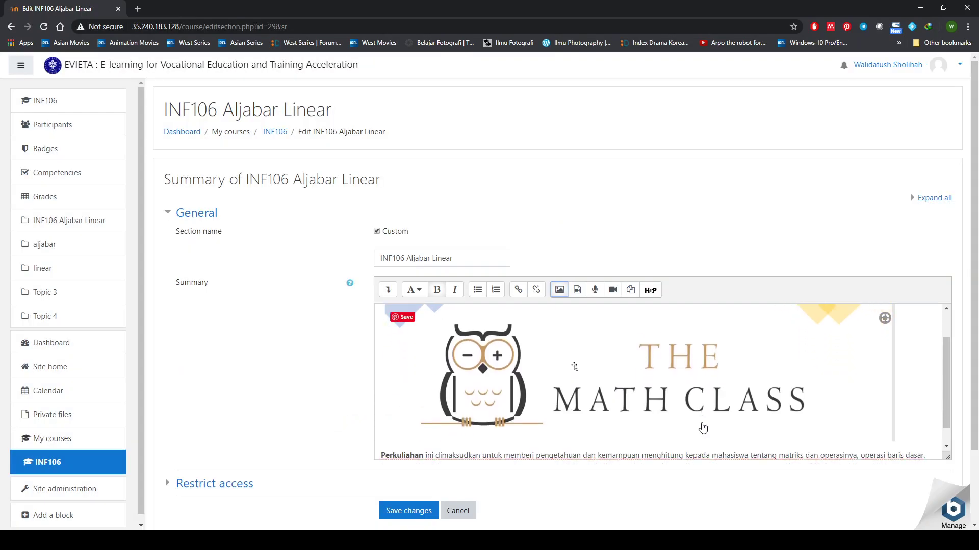
pyautogui.click(409, 510)
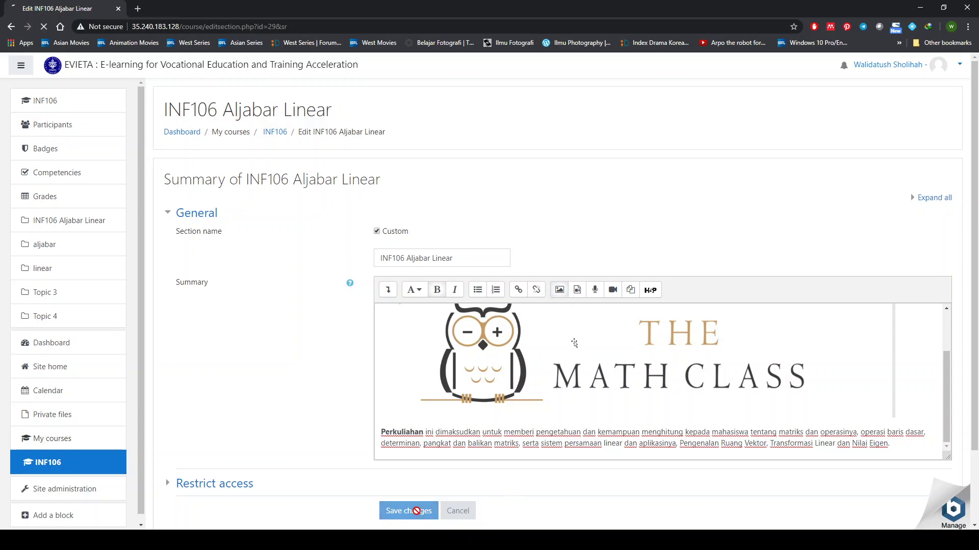
# Step: Rename the Topic 3 section of the course as "Matriks"
pyautogui.scroll(2, 393, 255)
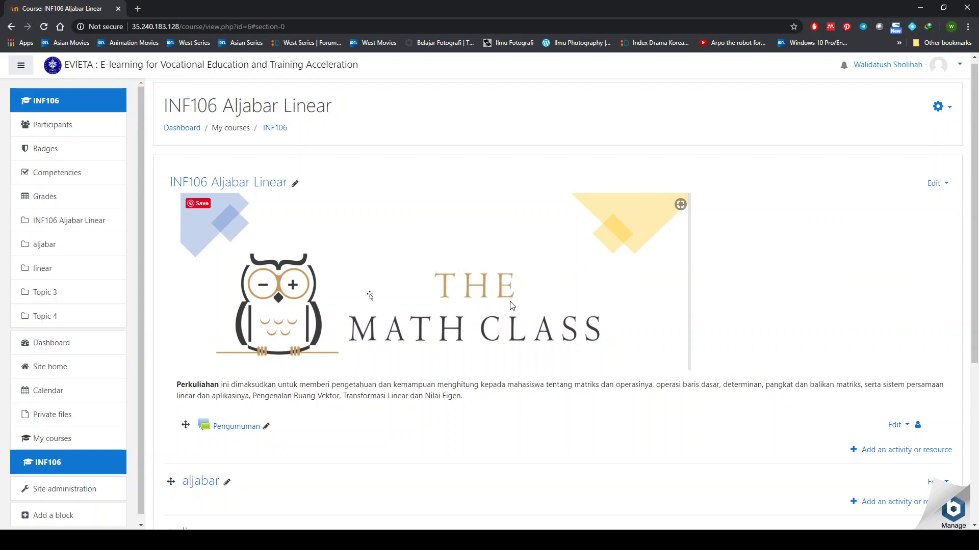
pyautogui.scroll(-1, 570, 360)
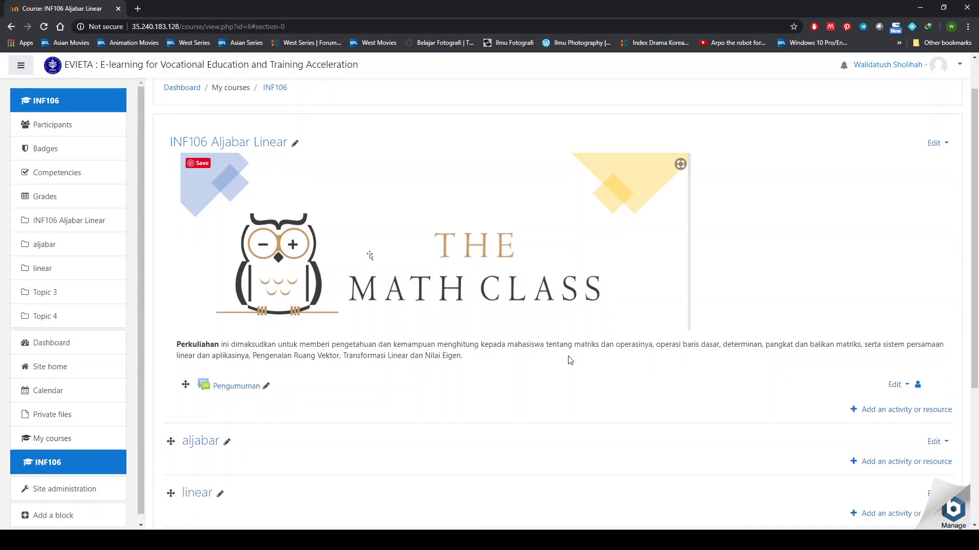
pyautogui.scroll(-2, 569, 360)
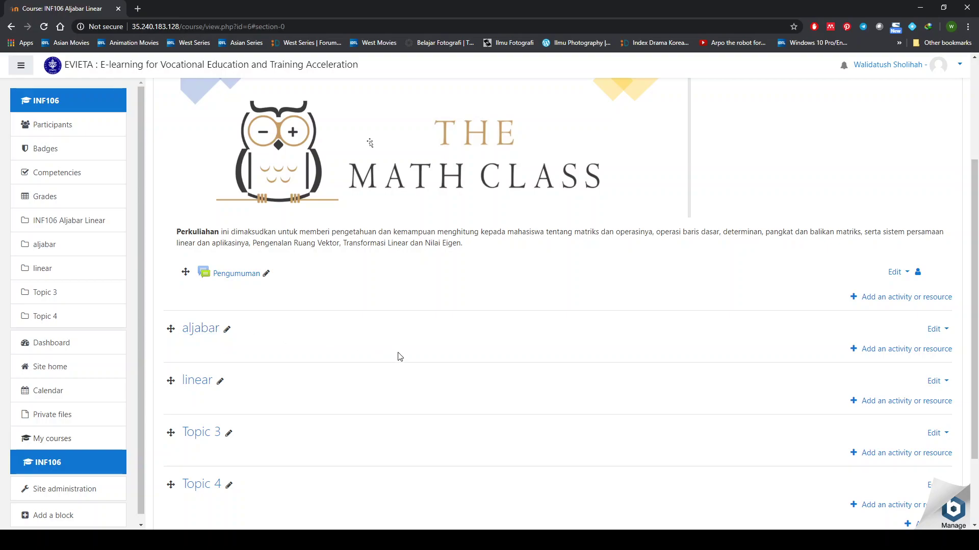
pyautogui.scroll(1, 399, 356)
pyautogui.scroll(-2, 399, 357)
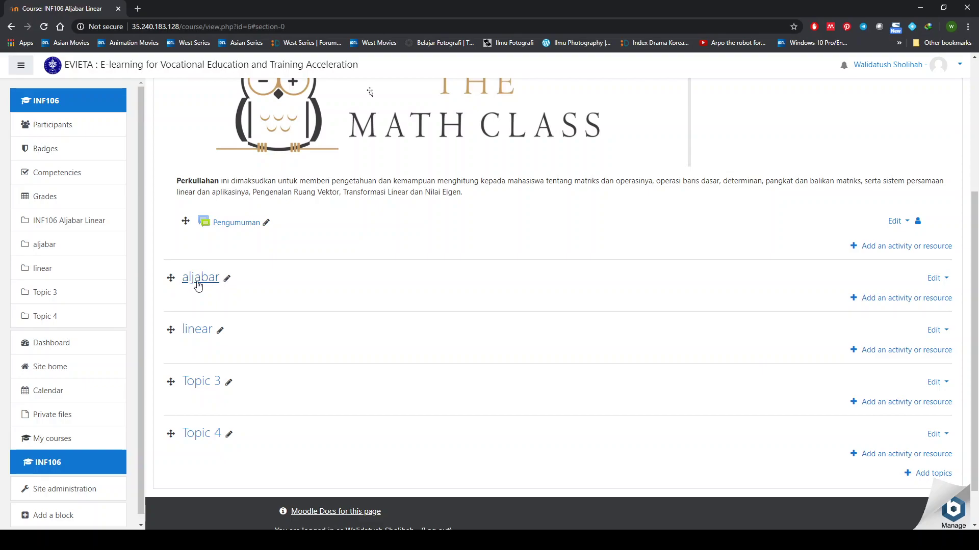
pyautogui.click(228, 382)
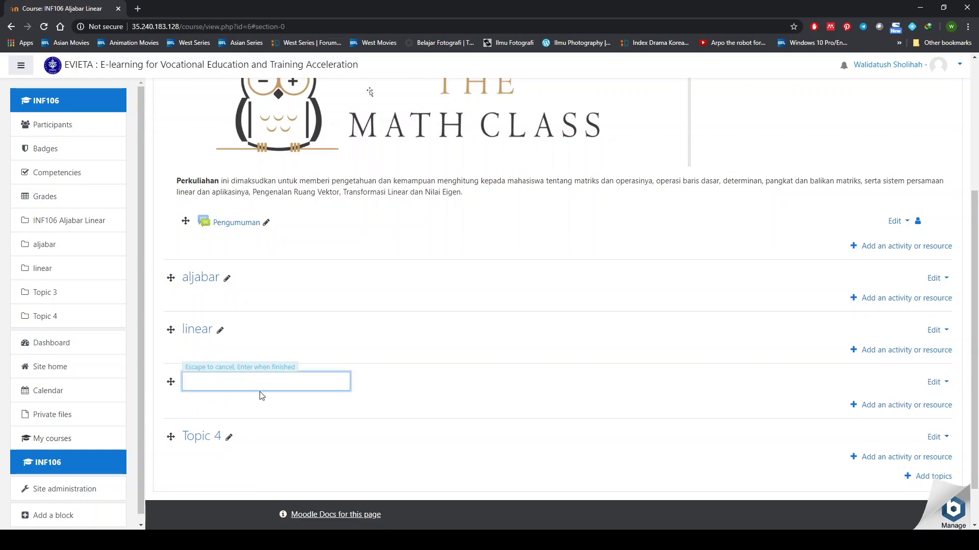
pyautogui.write('Matriks')
pyautogui.press('Return')
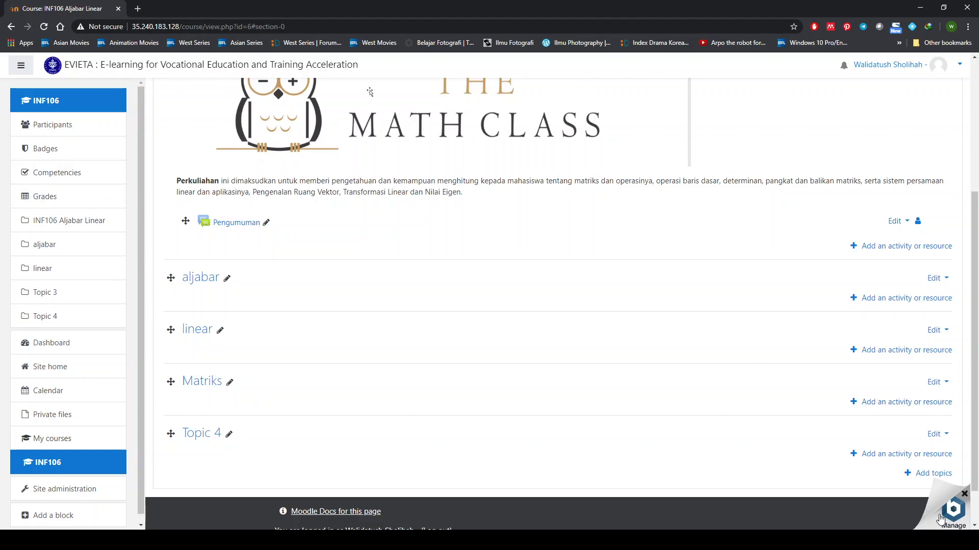
# Step: Look through the activities and resources offered for the Matriks section and start adding a File resource
pyautogui.click(855, 404)
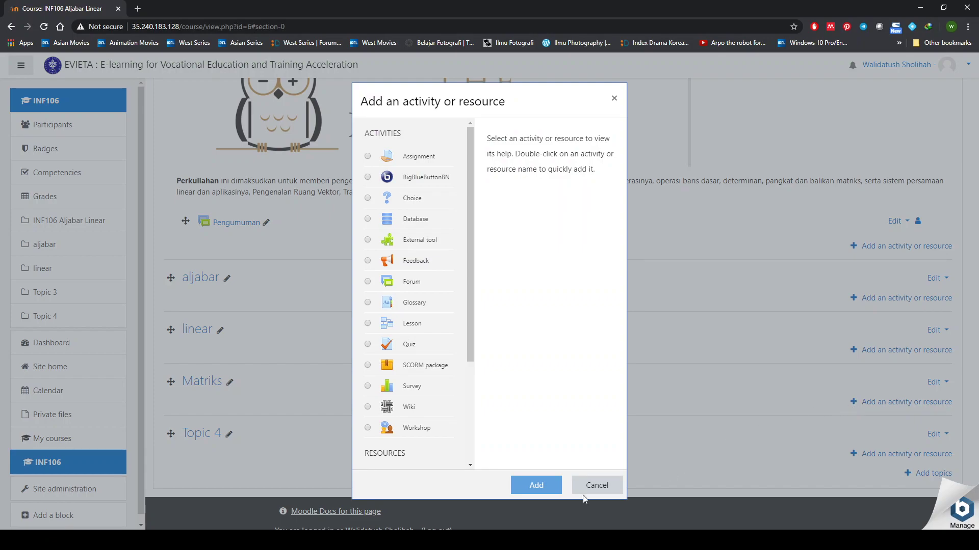
pyautogui.click(591, 485)
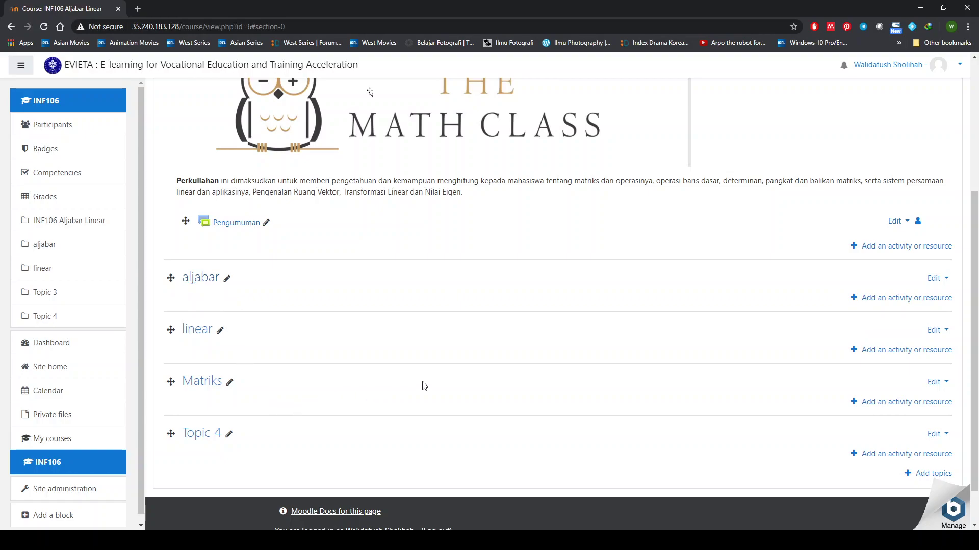
pyautogui.click(865, 403)
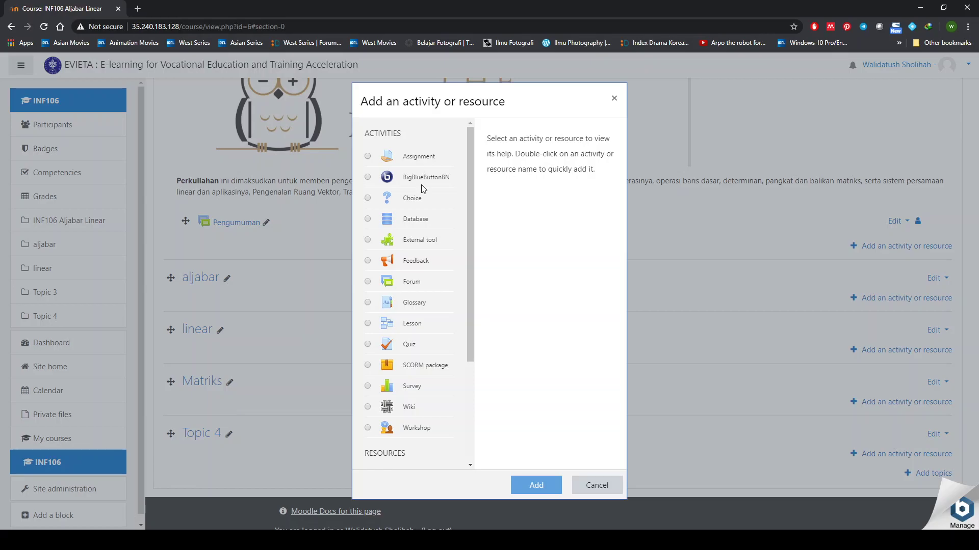
pyautogui.scroll(-3, 422, 184)
pyautogui.scroll(3, 422, 189)
pyautogui.scroll(-3, 449, 263)
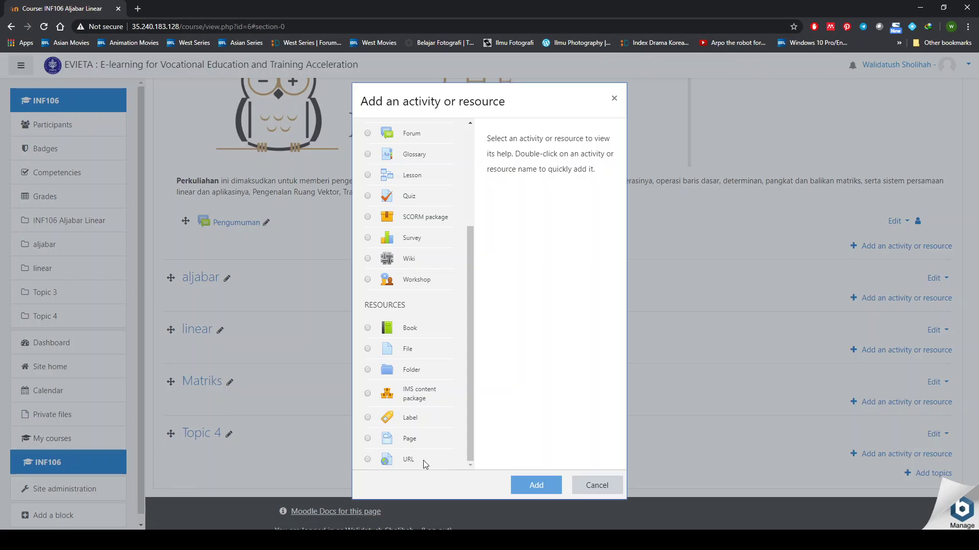
pyautogui.click(407, 351)
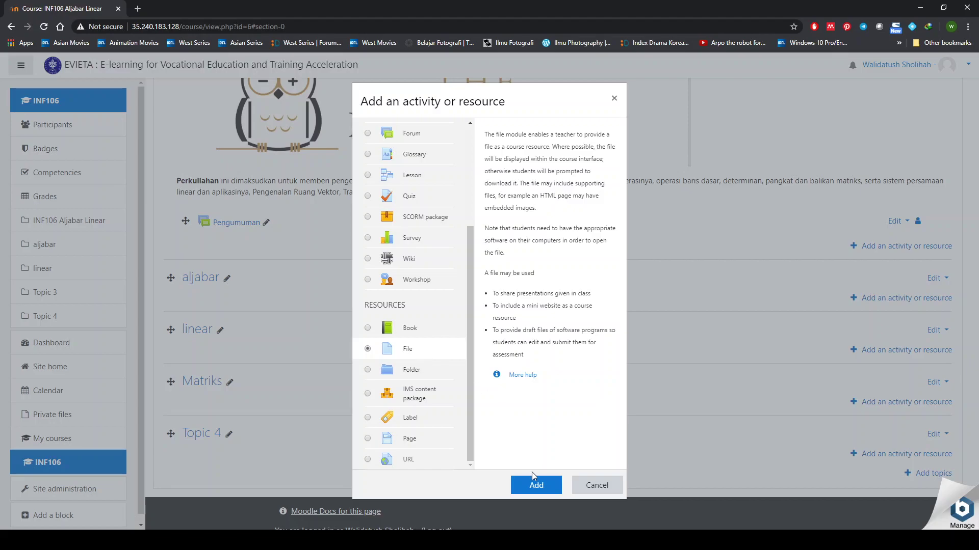
pyautogui.click(535, 489)
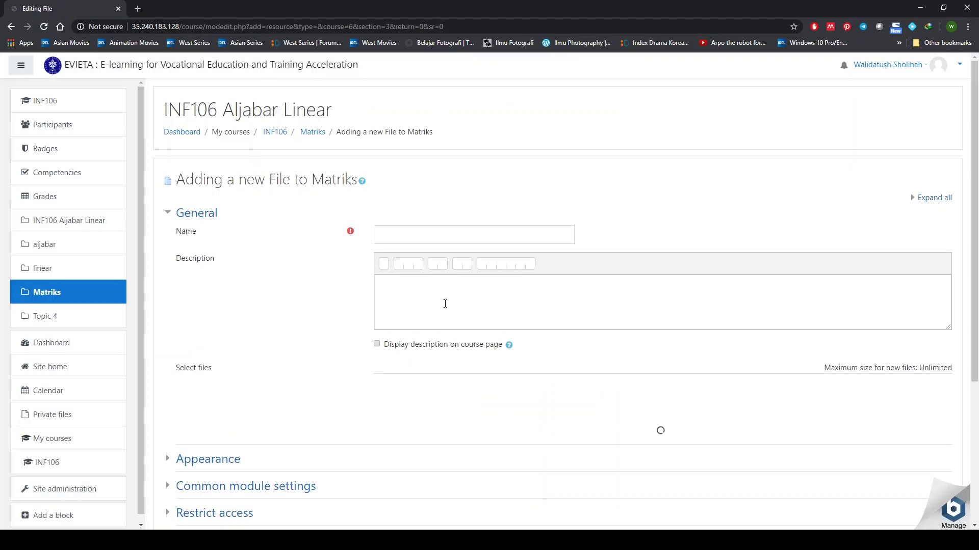
# Step: Name the new file resource "slide matriks"
pyautogui.click(440, 236)
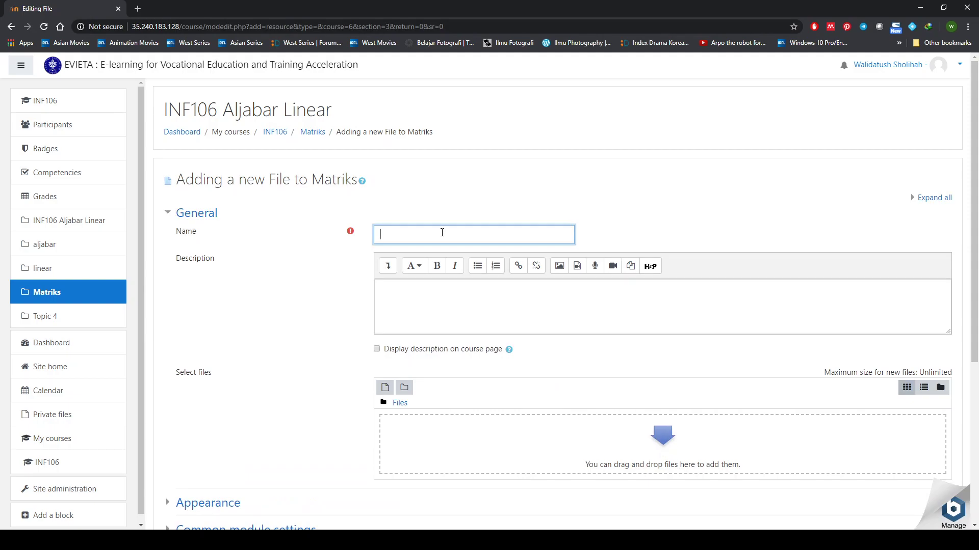
pyautogui.write('sl')
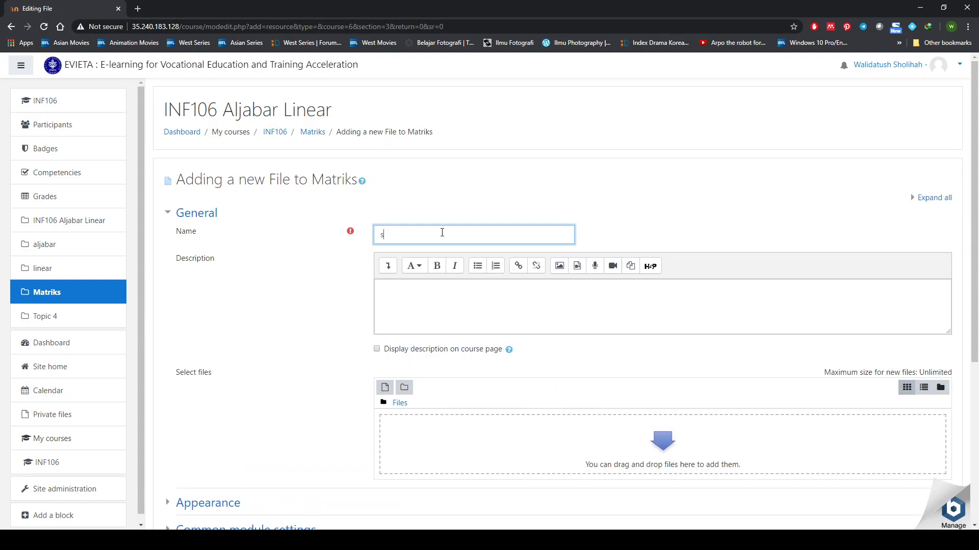
pyautogui.write('ide')
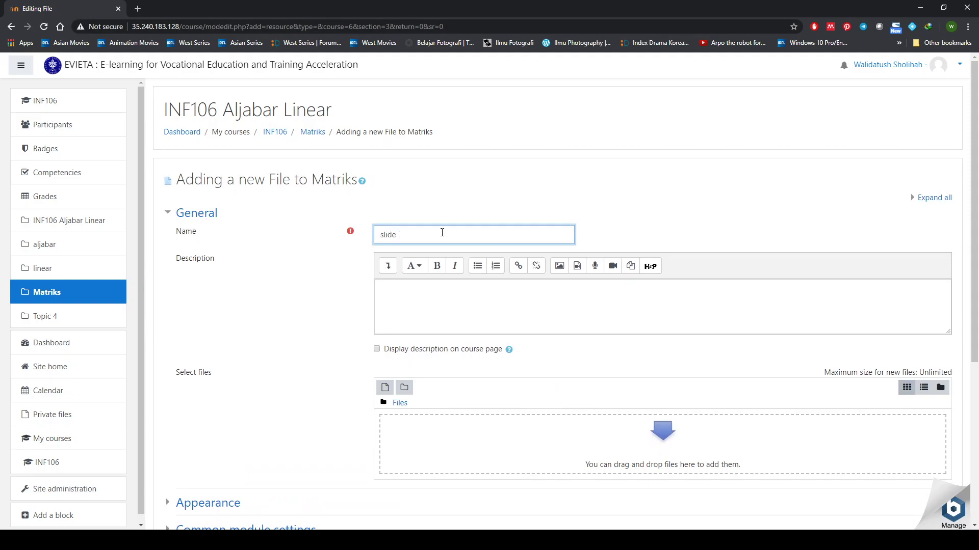
pyautogui.write(' matriks')
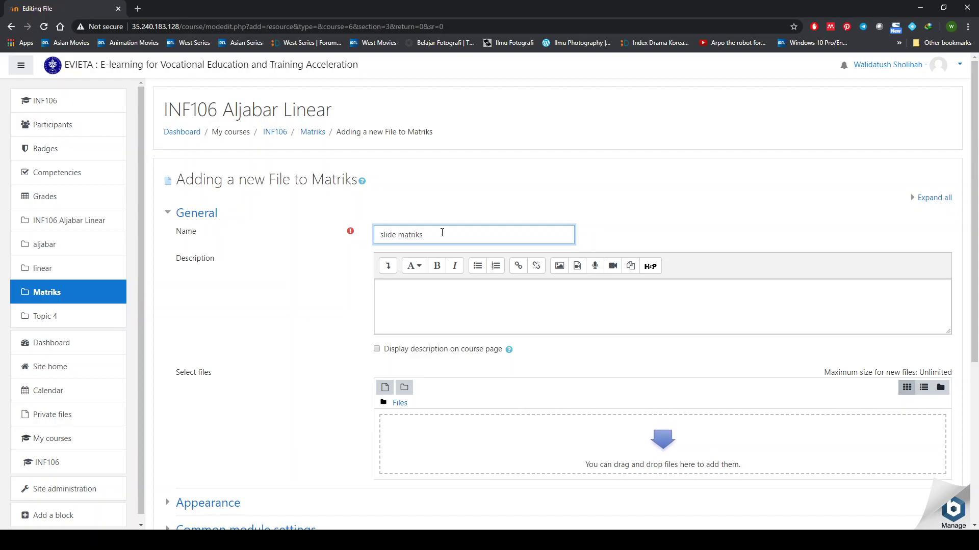
# Step: Give the file resource the description "silakan dipelajari file berikut" and have it displayed on the course page
pyautogui.click(467, 299)
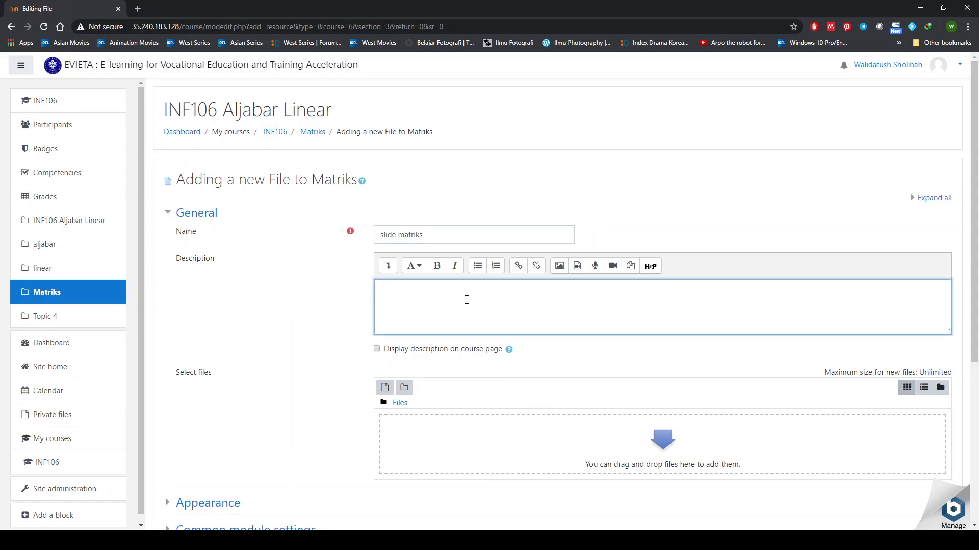
pyautogui.write('silaka')
pyautogui.click(377, 350)
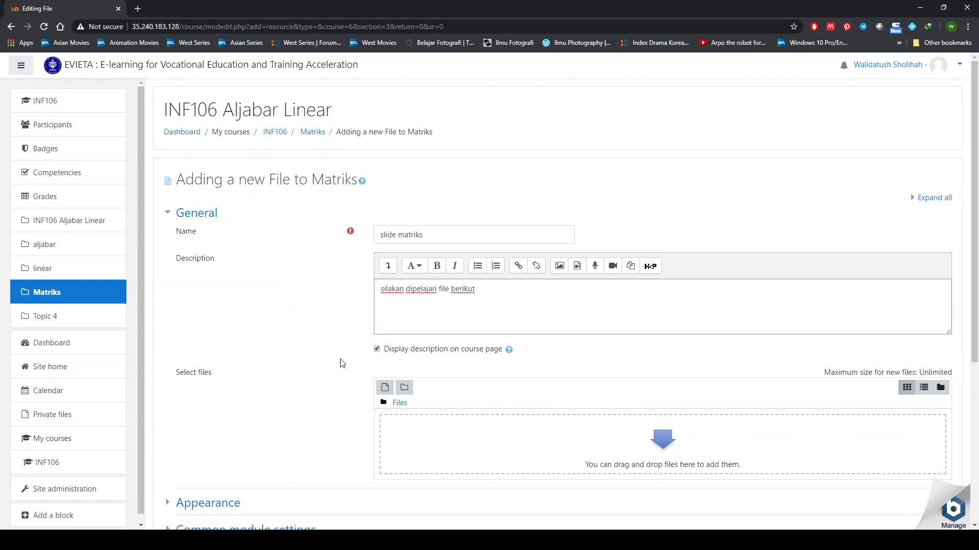
# Step: Upload the PowerPoint file "Slide Alin - Matriks" from the computer as the resource's file
pyautogui.scroll(-3, 340, 362)
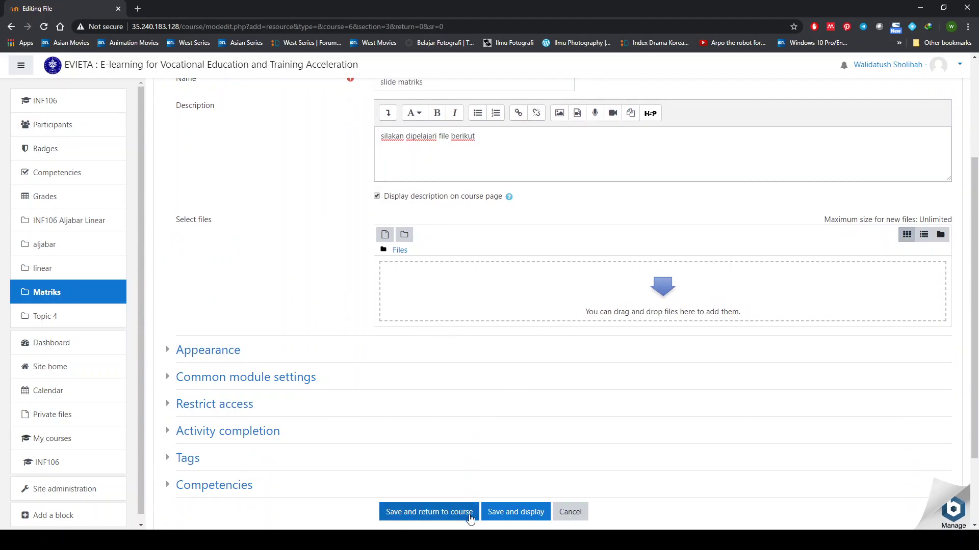
pyautogui.click(464, 540)
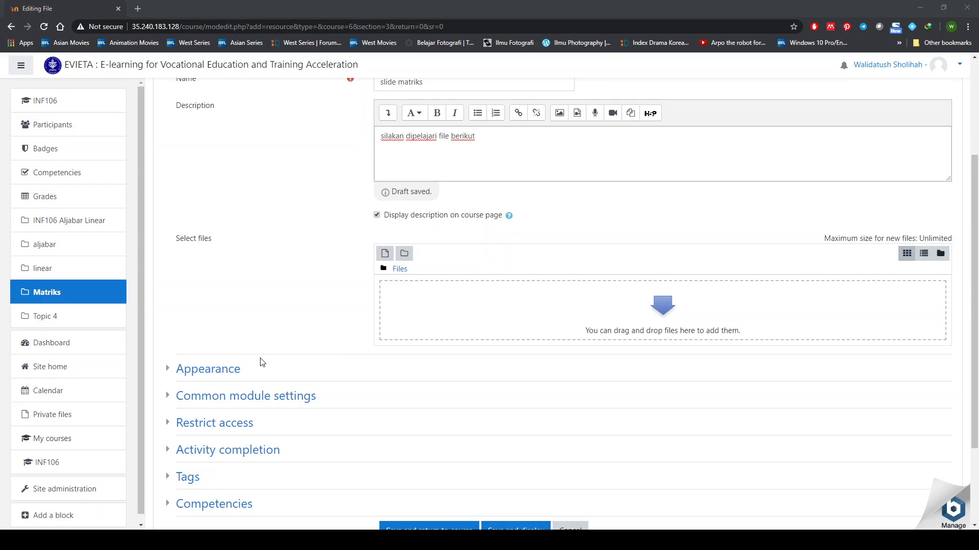
pyautogui.moveTo(260, 359); pyautogui.dragTo(602, 336)
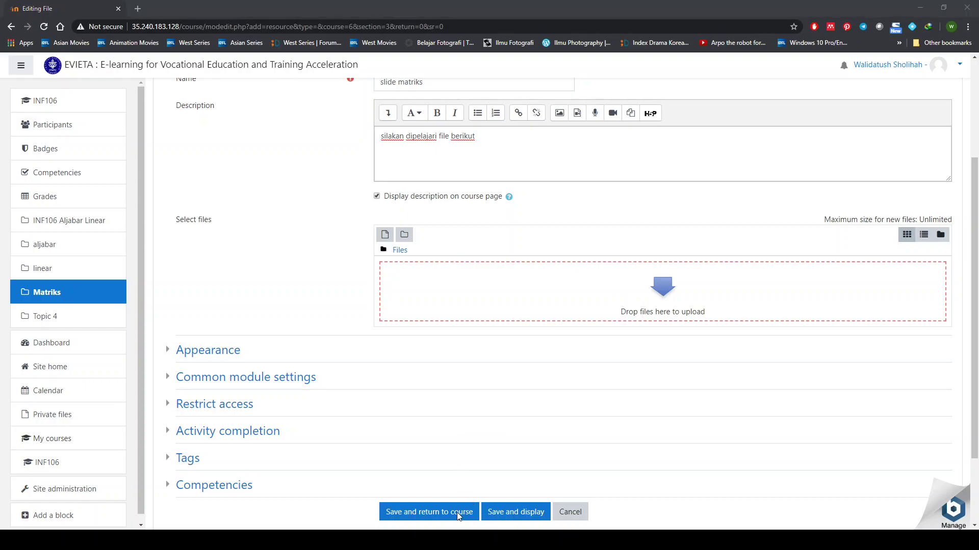
pyautogui.moveTo(269, 356); pyautogui.dragTo(671, 315)
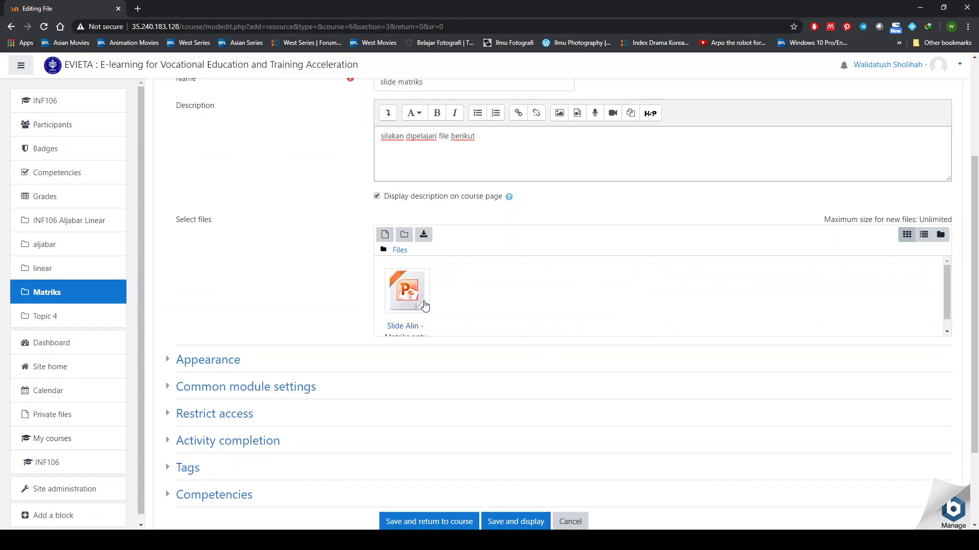
# Step: Look through the file resource's appearance options, common module settings and access restrictions
pyautogui.scroll(-1, 453, 312)
pyautogui.scroll(-1, 464, 317)
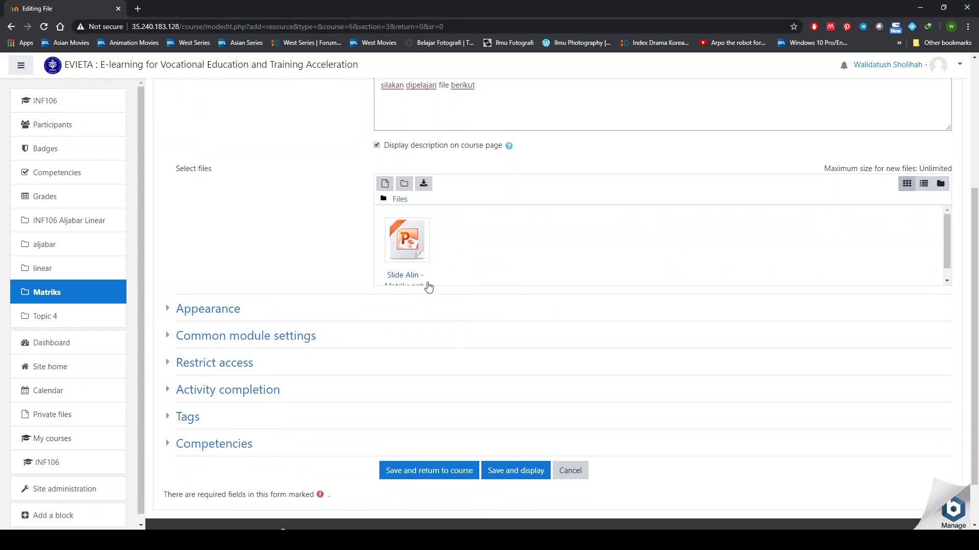
pyautogui.click(216, 309)
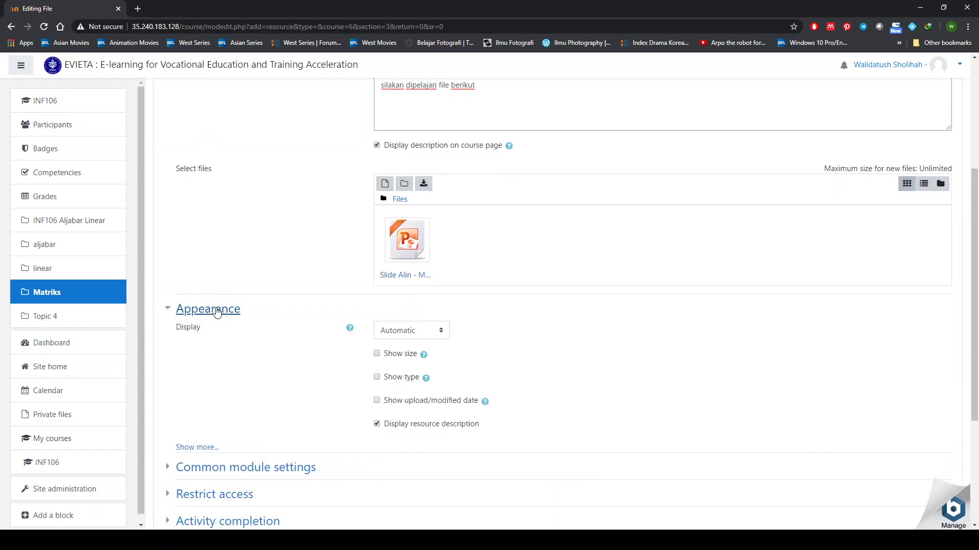
pyautogui.scroll(-3, 306, 387)
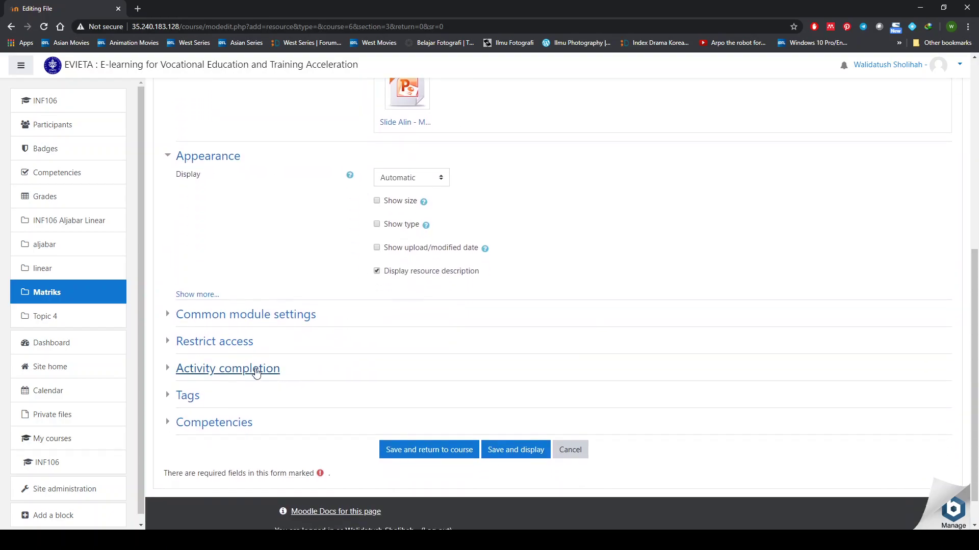
pyautogui.click(210, 295)
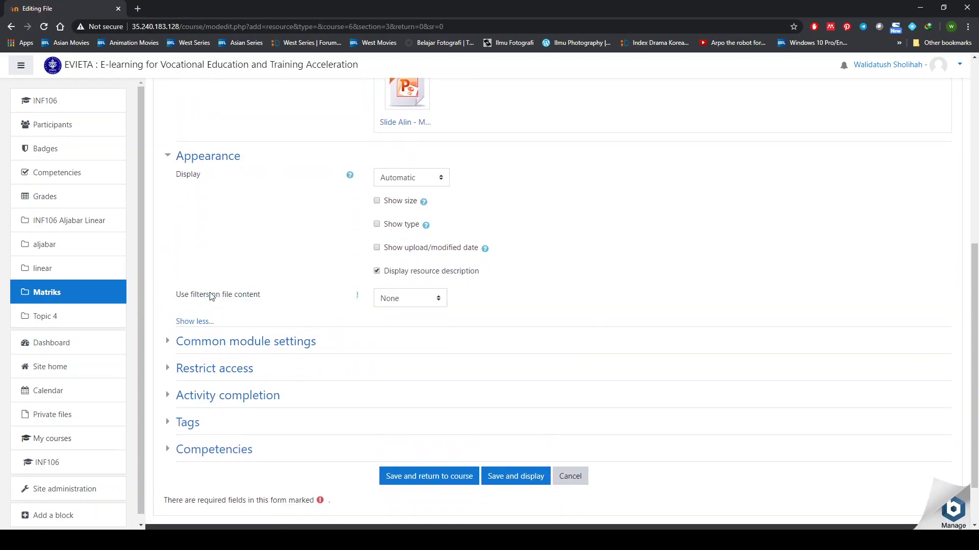
pyautogui.click(254, 343)
pyautogui.scroll(-2, 253, 343)
pyautogui.click(245, 307)
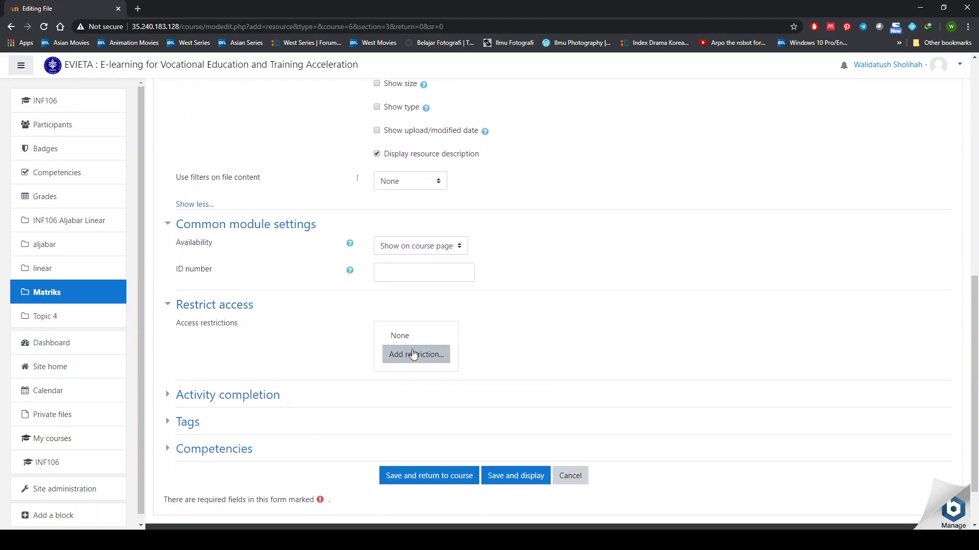
pyautogui.scroll(-1, 304, 323)
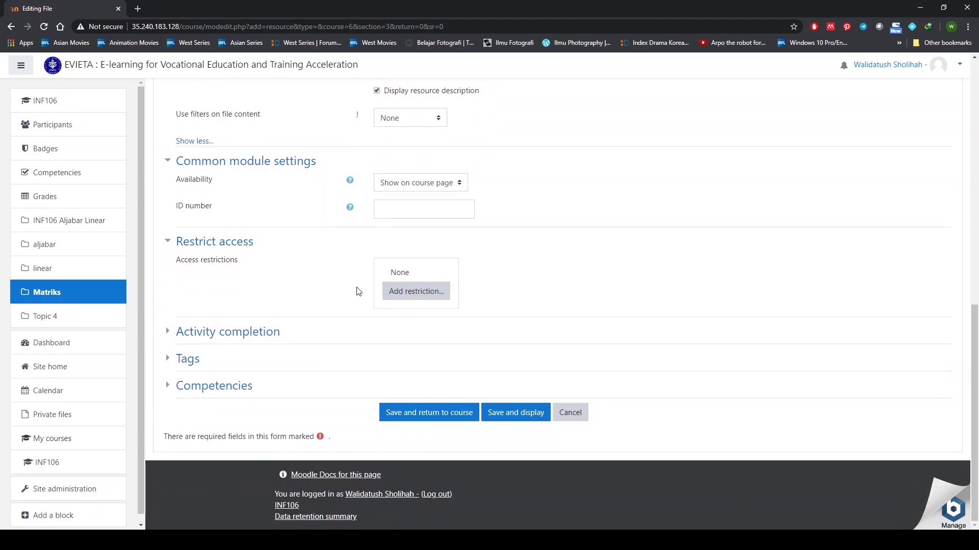
# Step: Set the file resource's completion tracking to "Show activity as complete when conditions are met", then save and display it
pyautogui.click(256, 332)
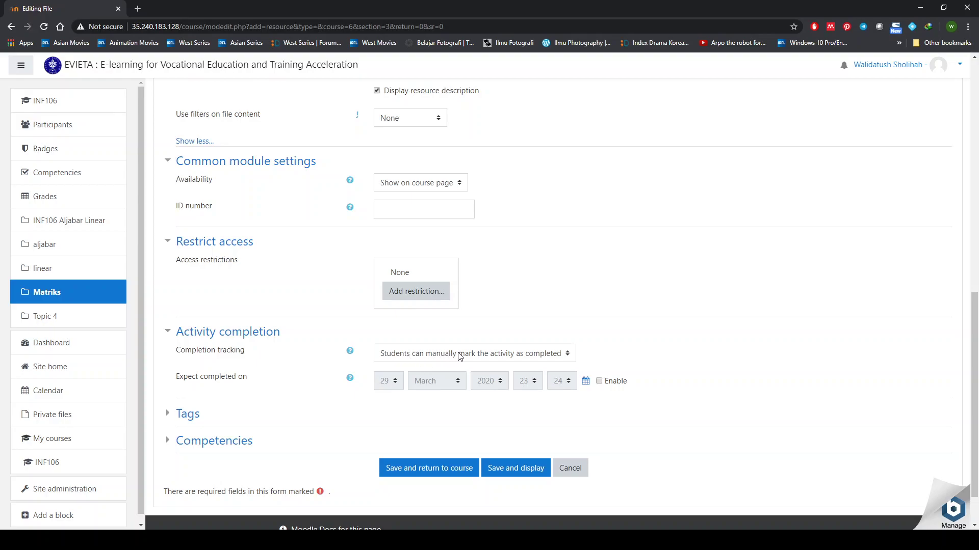
pyautogui.click(520, 356)
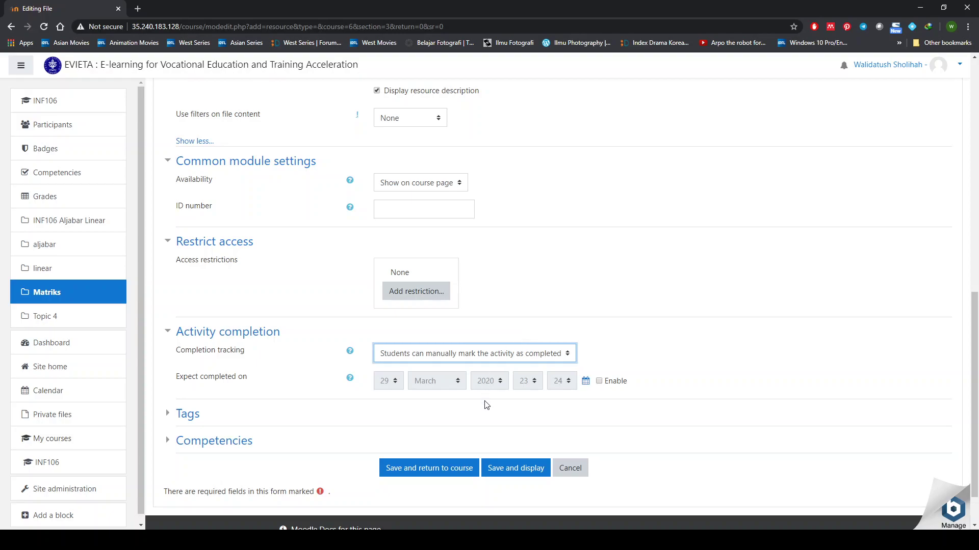
pyautogui.press('Down')
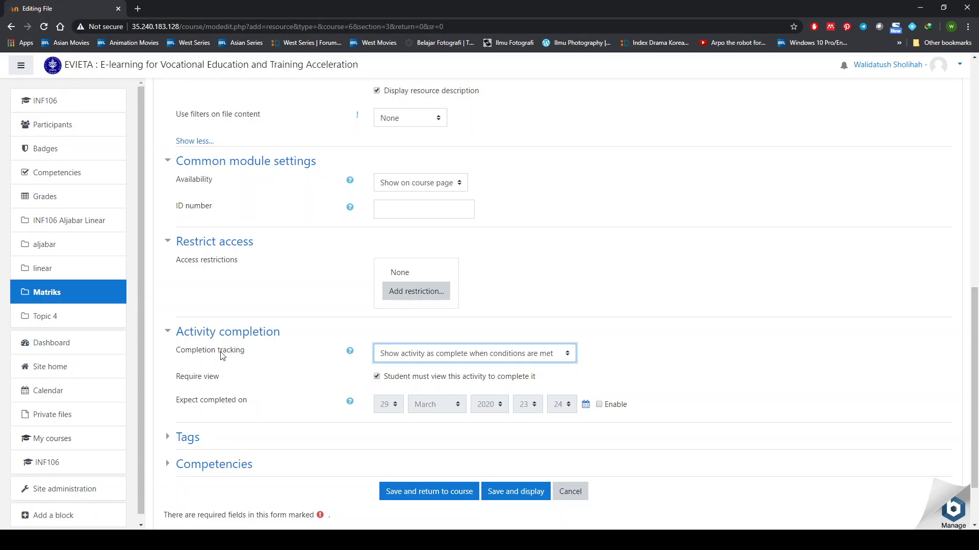
pyautogui.scroll(-3, 323, 371)
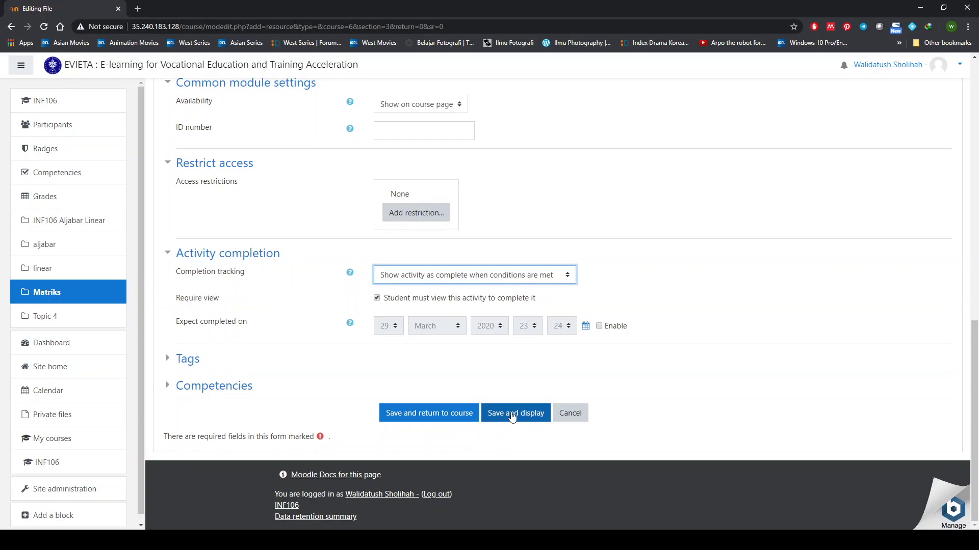
pyautogui.click(512, 417)
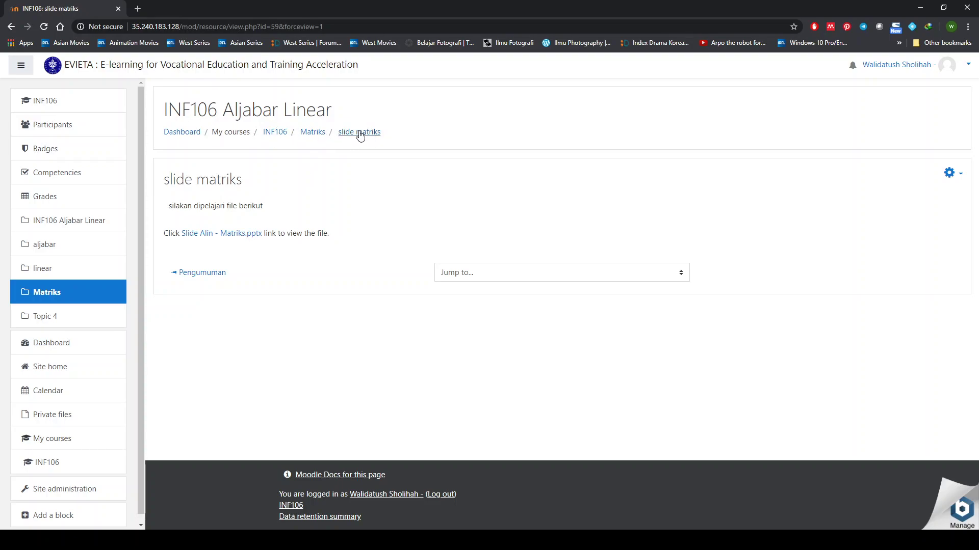
# Step: Return to the course page and start adding a Folder resource to the linear section
pyautogui.click(317, 133)
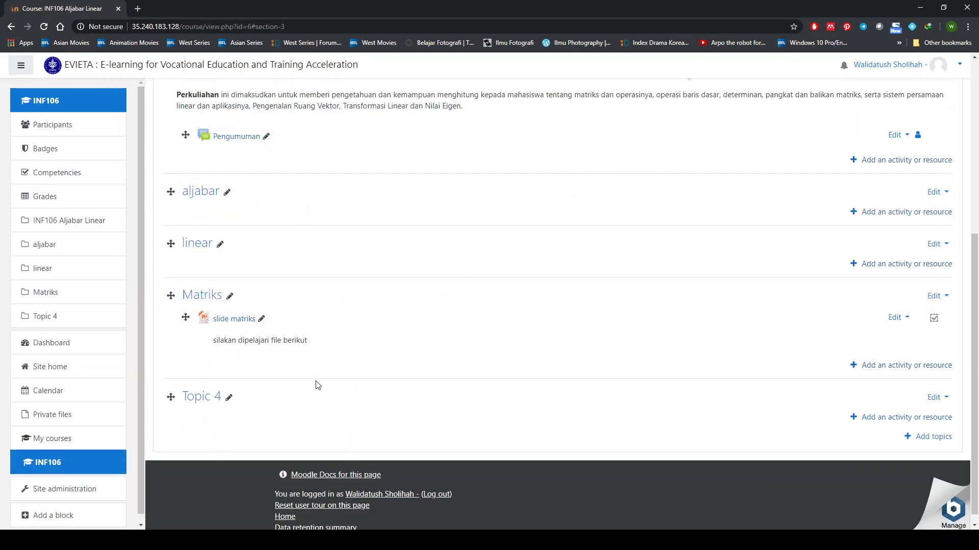
pyautogui.scroll(1, 317, 384)
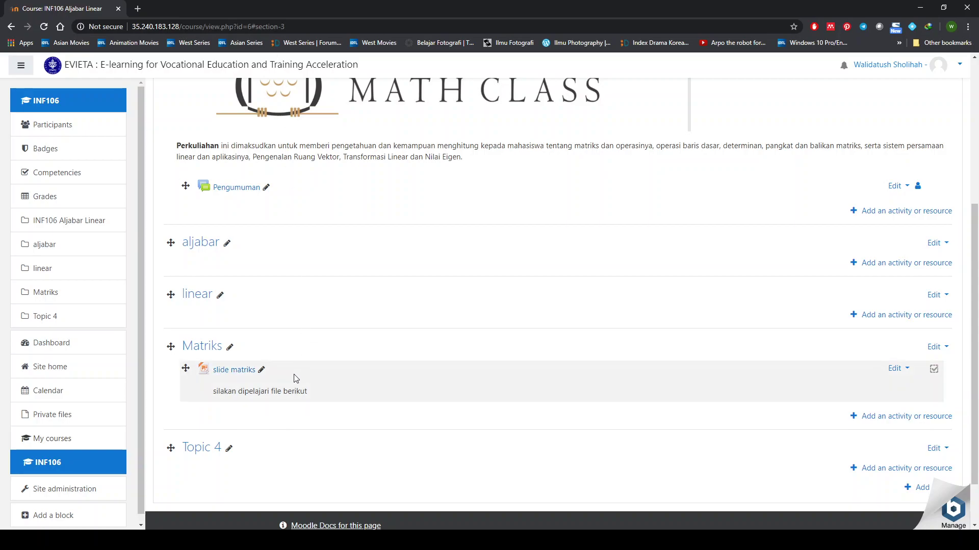
pyautogui.scroll(-1, 754, 408)
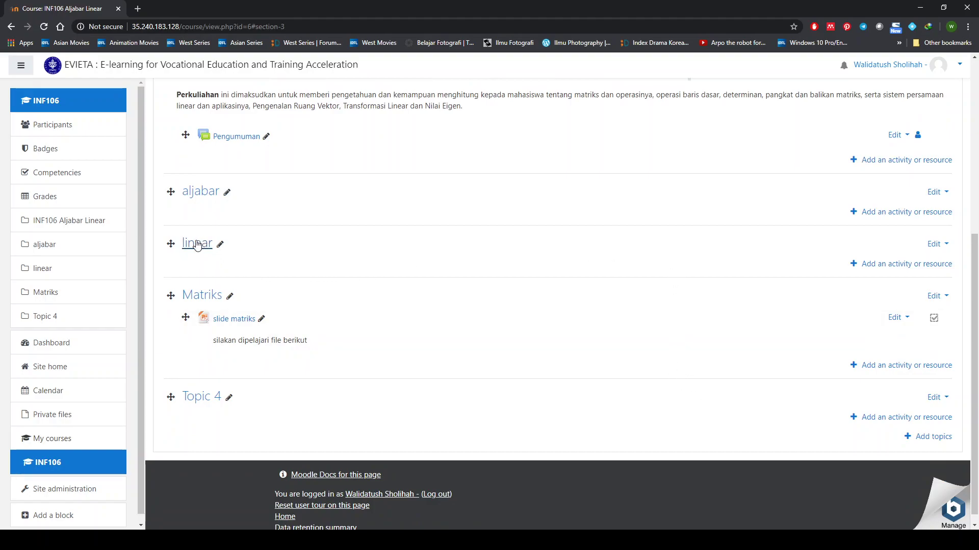
pyautogui.click(870, 265)
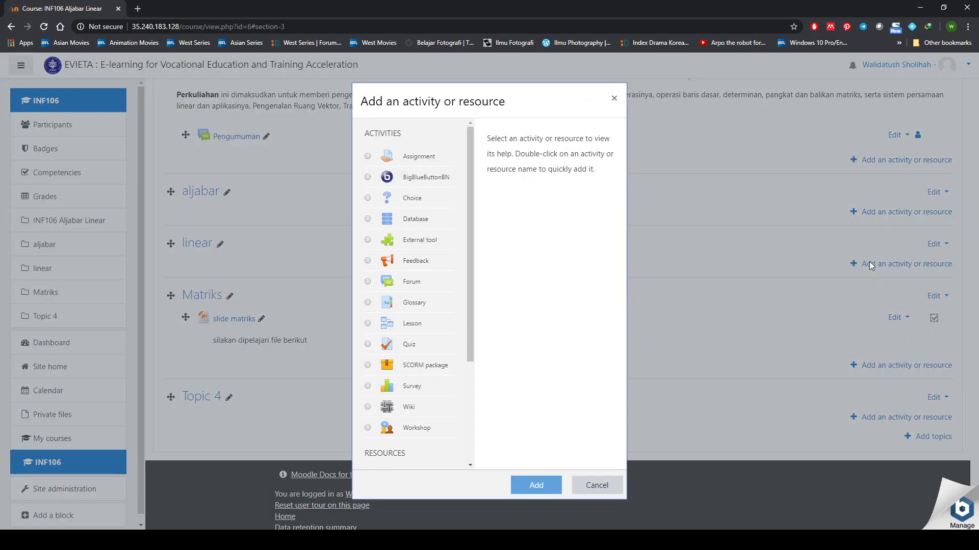
pyautogui.scroll(-3, 440, 362)
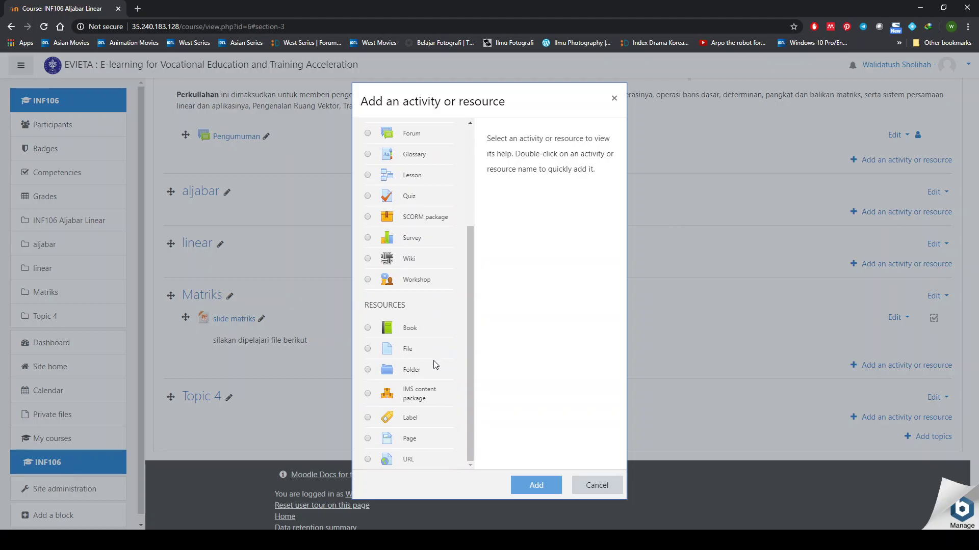
pyautogui.click(367, 370)
pyautogui.click(543, 485)
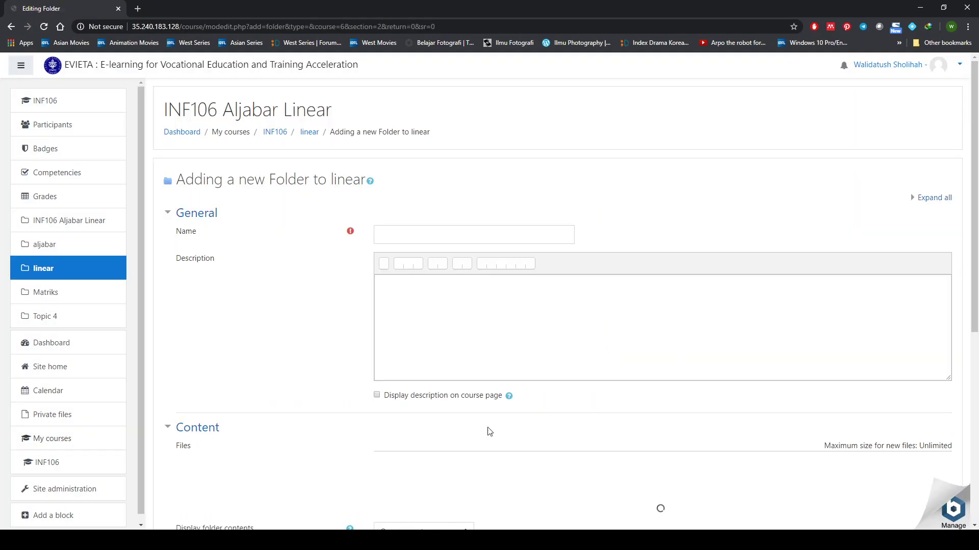
# Step: Name the new folder resource "materi UTS"
pyautogui.click(394, 234)
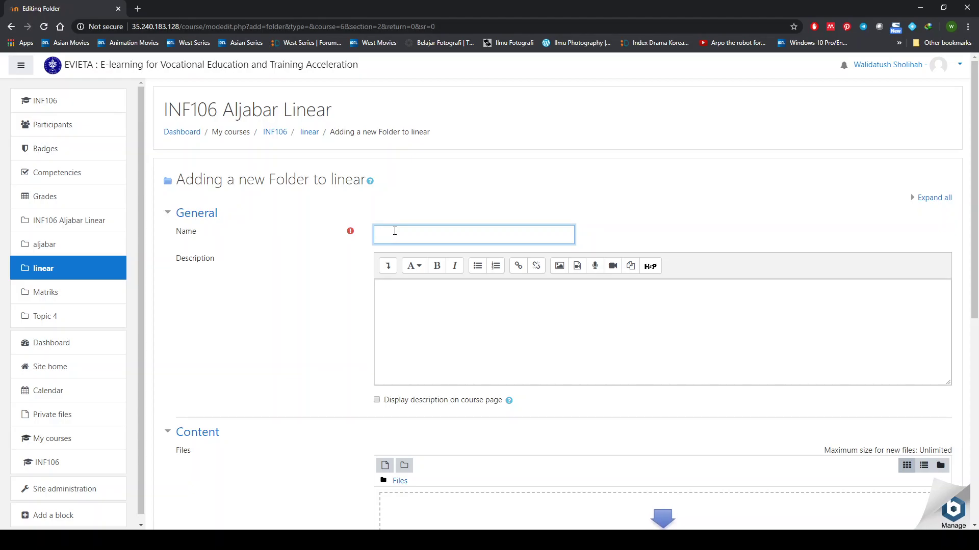
pyautogui.write('mz')
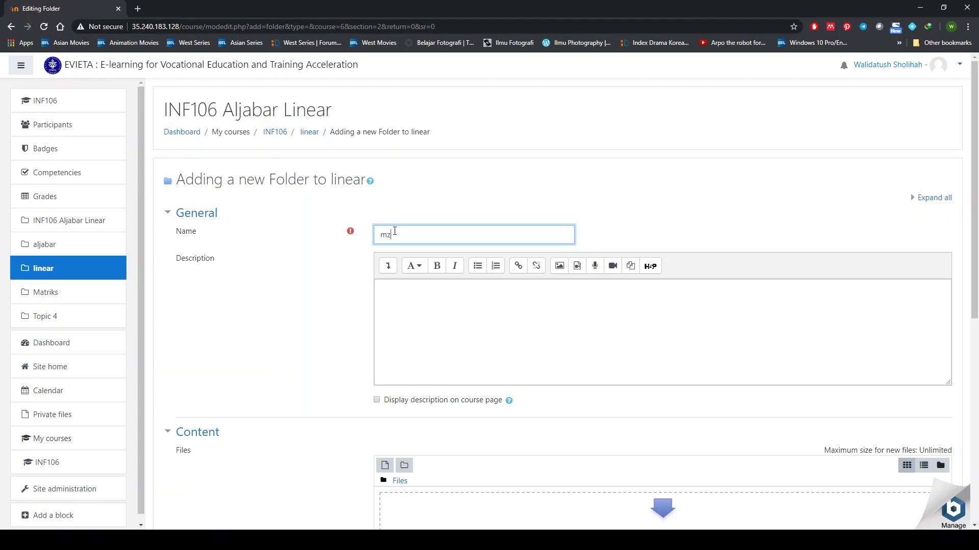
pyautogui.press('BackSpace')
pyautogui.write('ateri UTS')
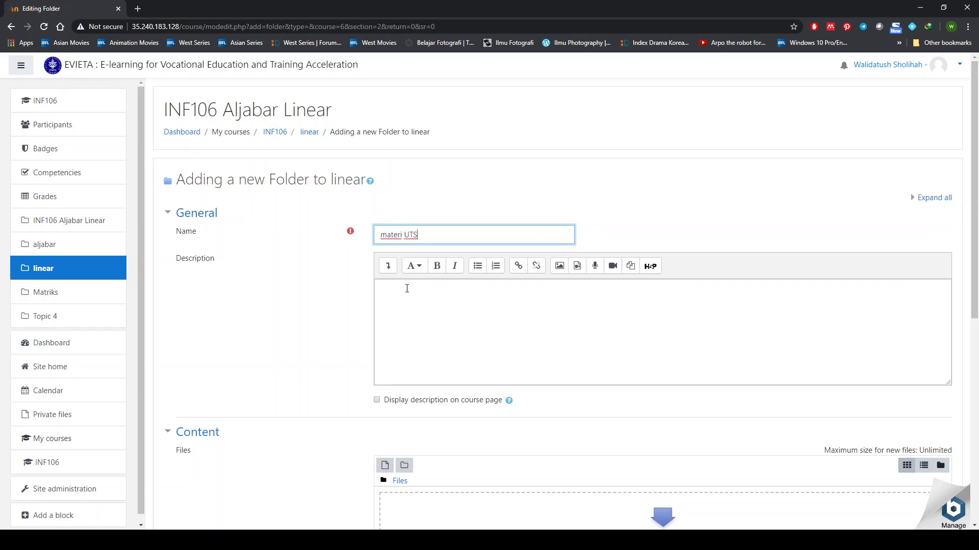
# Step: Give the folder the description "Silakan dipelajari materi ini. jika ada pertanyaan, silakan diskusi di grup." and display it on the course page
pyautogui.click(409, 295)
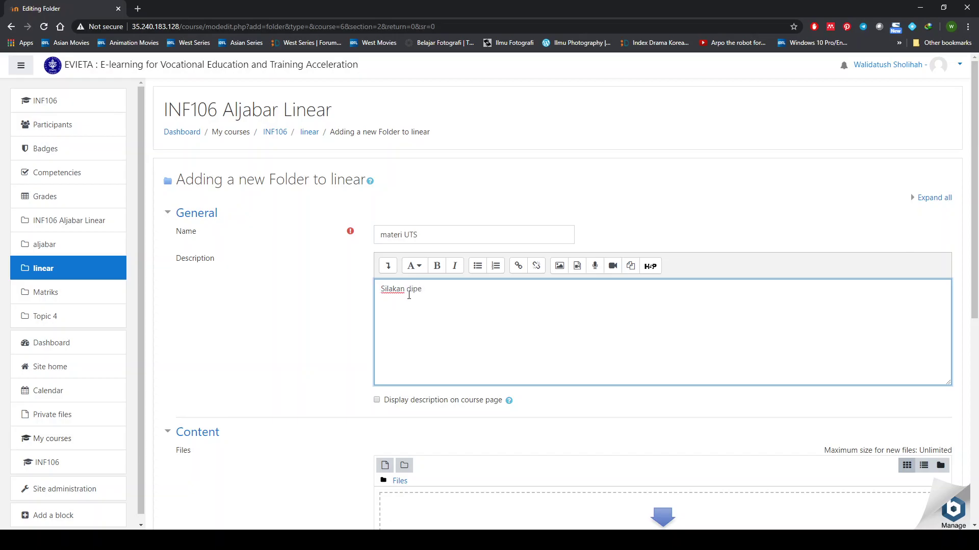
pyautogui.write('ri materi ini. jika ada pertanyaan , ')
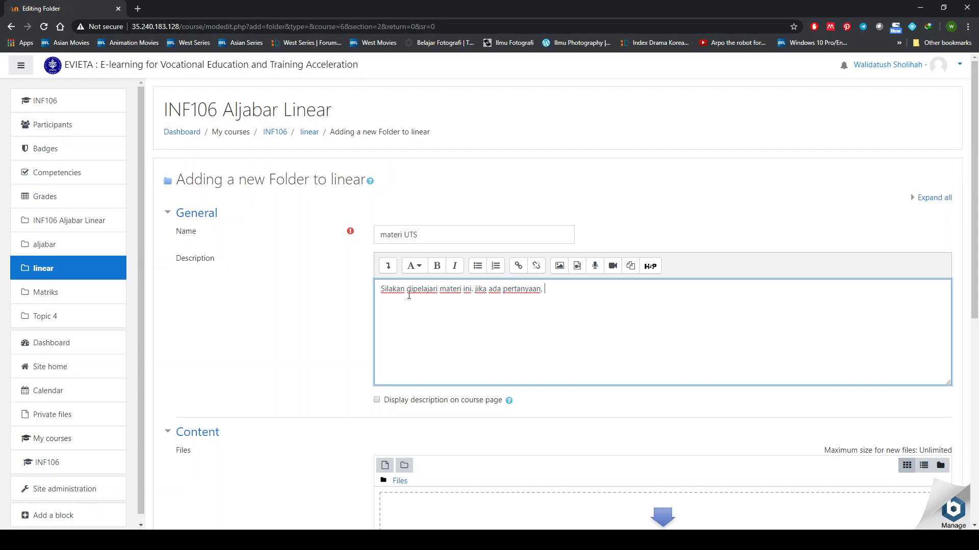
pyautogui.write('silakan diskusi di grup.')
pyautogui.click(378, 400)
# Step: Add the PowerPoint files "Slide Alin - Matriks", "Slide alin - SPL" and "Slide alin - Vektor" from the computer to the folder's content
pyautogui.scroll(-4, 403, 368)
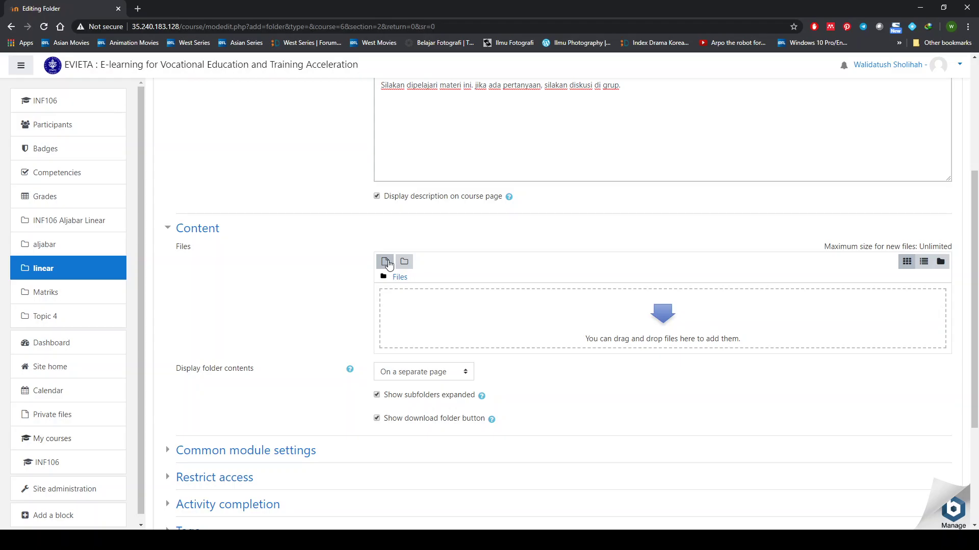
pyautogui.hotkey('alt', 'Tab')
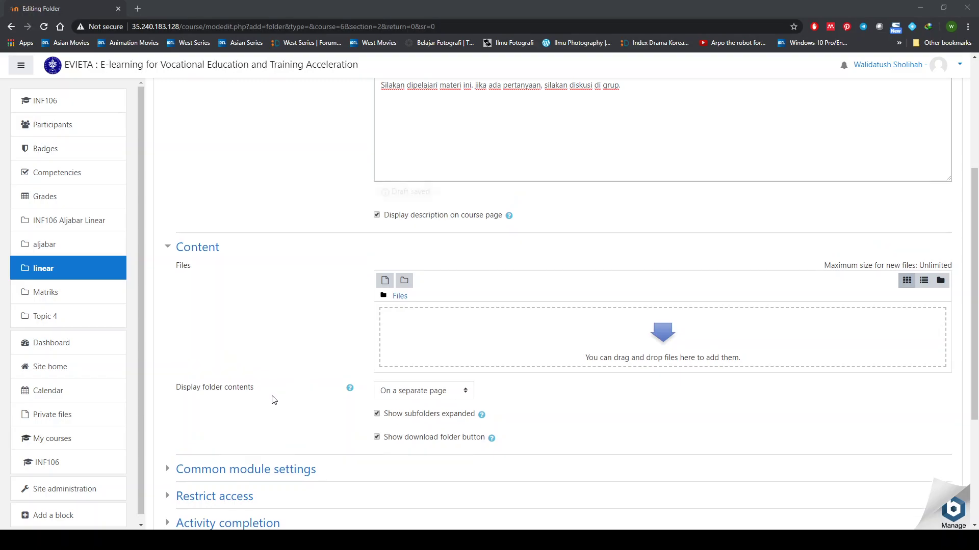
pyautogui.moveTo(273, 396); pyautogui.dragTo(622, 357)
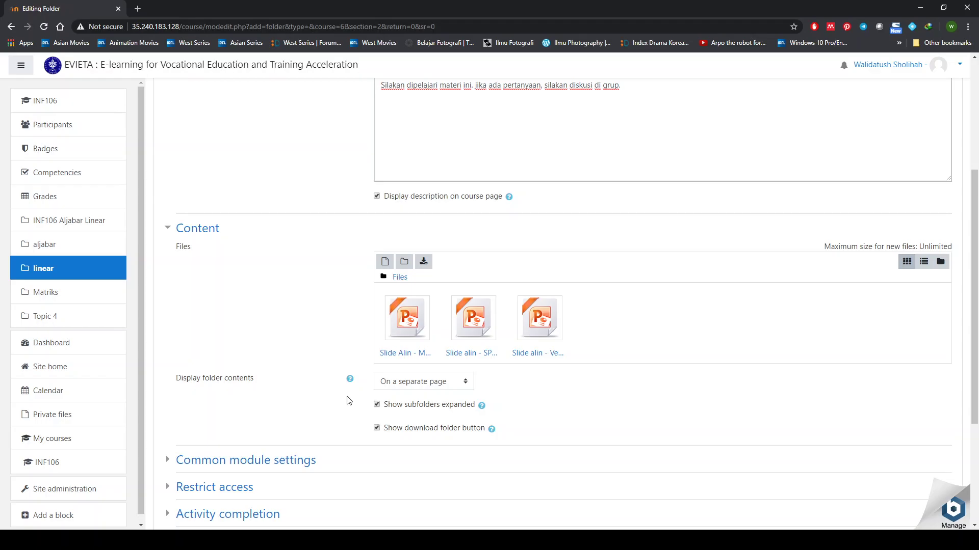
# Step: Set the folder contents to display inline on a course page, then save the folder and return to the course
pyautogui.click(426, 385)
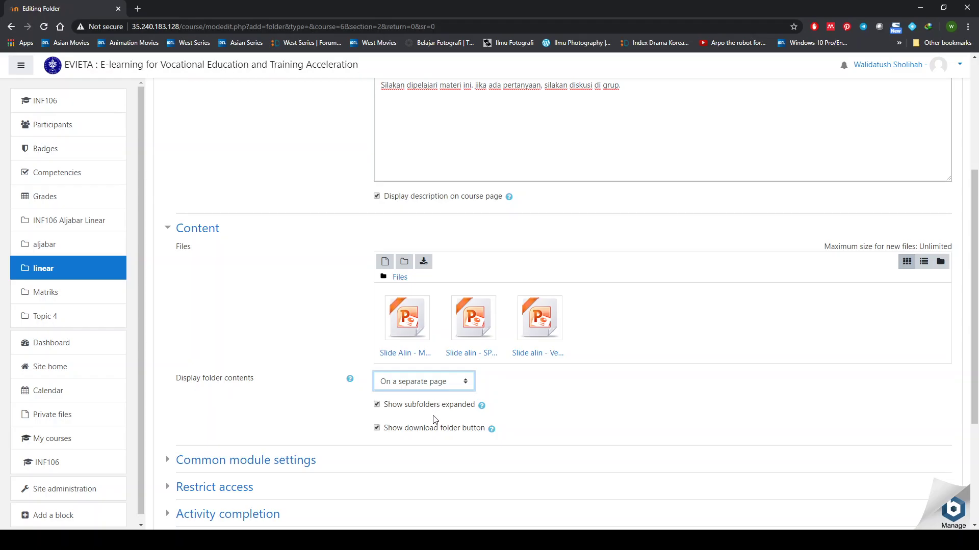
pyautogui.press('Down')
pyautogui.click(377, 405)
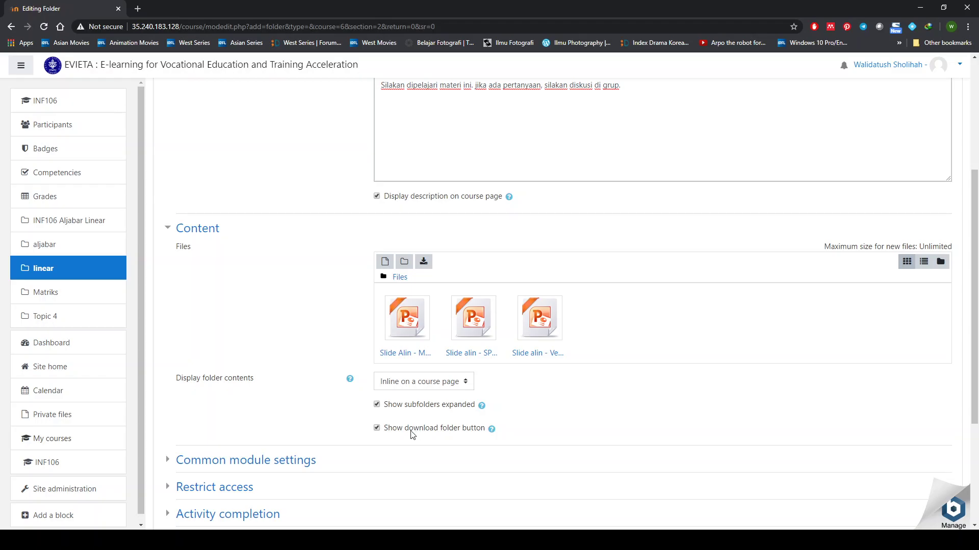
pyautogui.scroll(-2, 352, 418)
pyautogui.scroll(-2, 351, 417)
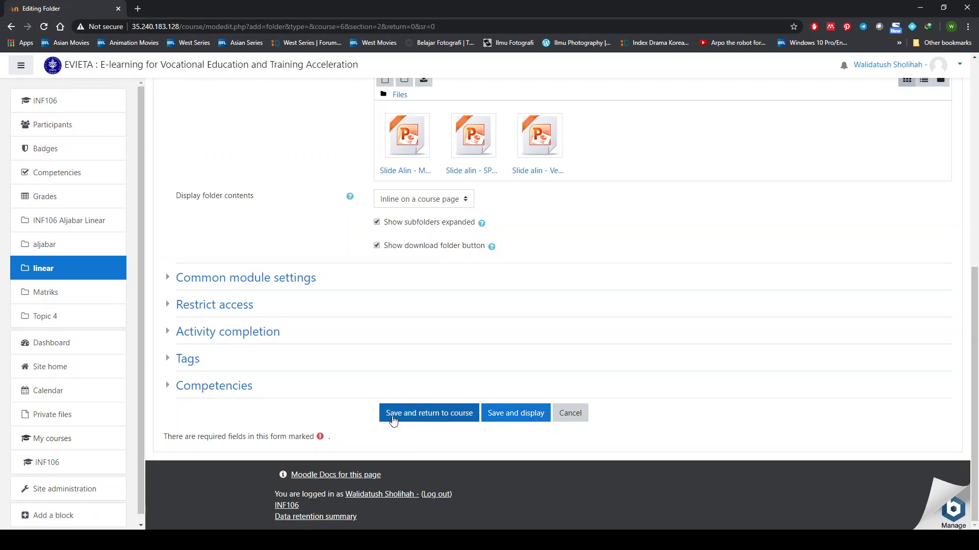
pyautogui.click(418, 417)
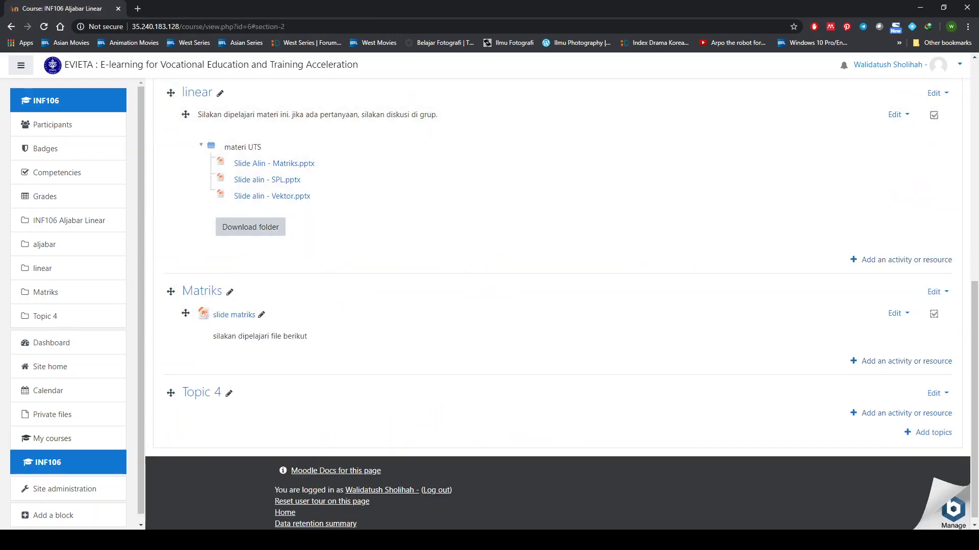
# Step: Check the materi UTS folder in the linear section by collapsing and re-expanding its file list
pyautogui.scroll(1, 358, 317)
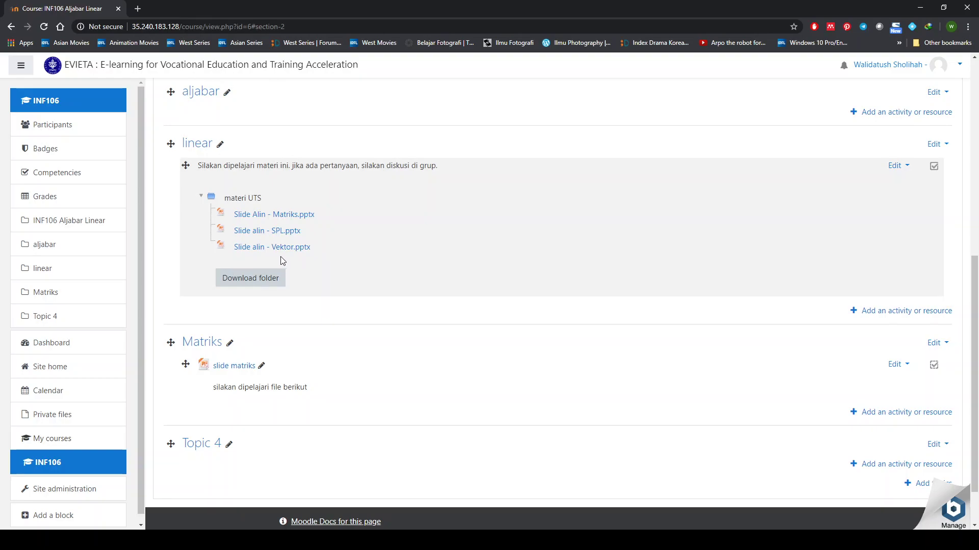
pyautogui.click(203, 197)
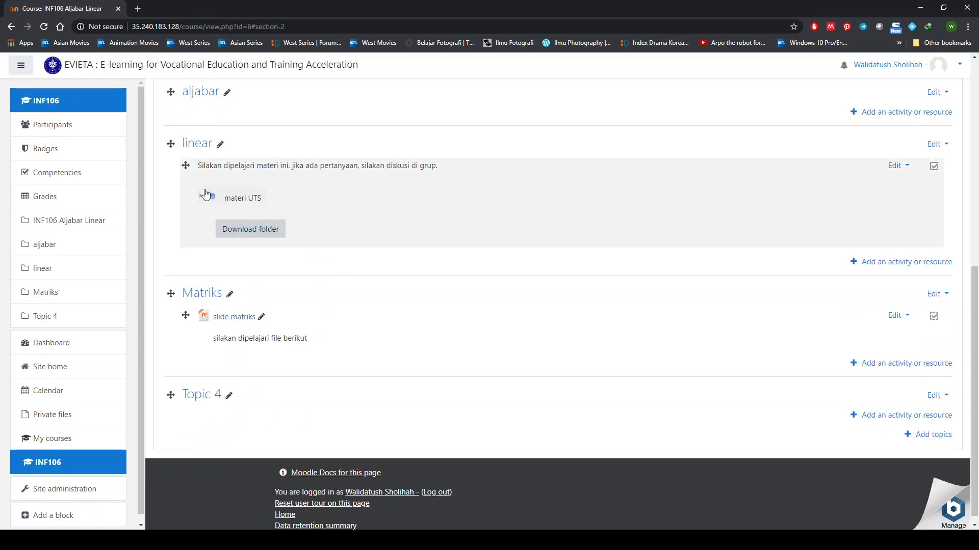
pyautogui.click(201, 198)
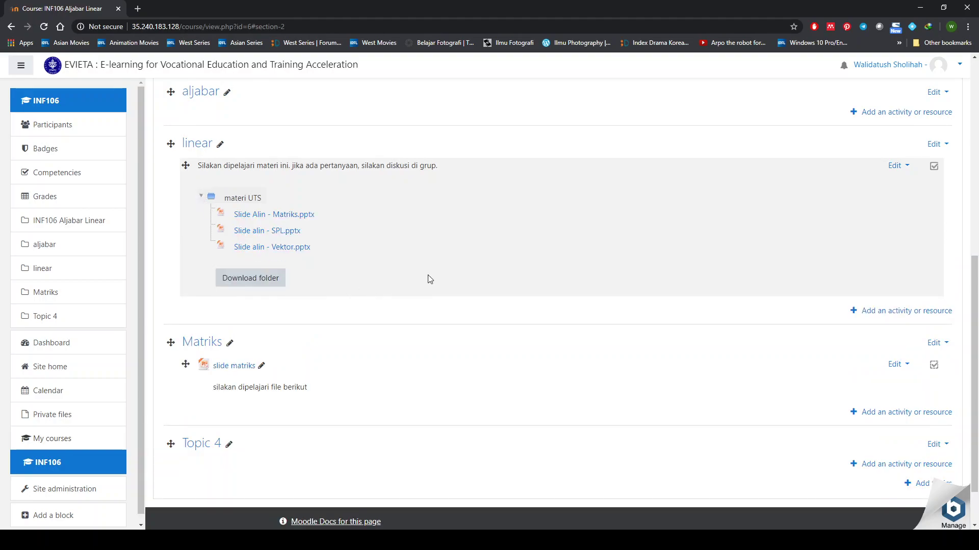
# Step: Turn editing off for the course and review its sections and the materi UTS folder in normal view
pyautogui.scroll(5, 751, 270)
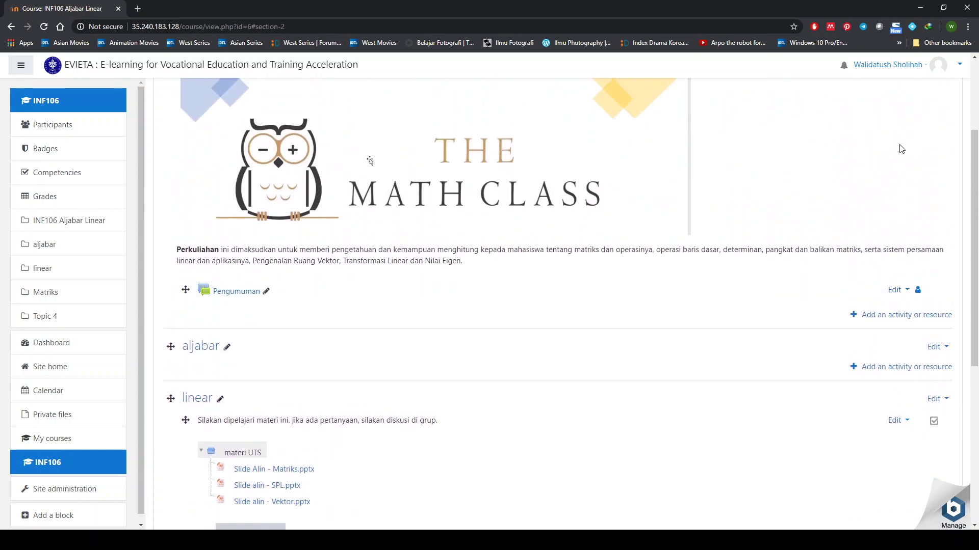
pyautogui.scroll(3, 903, 142)
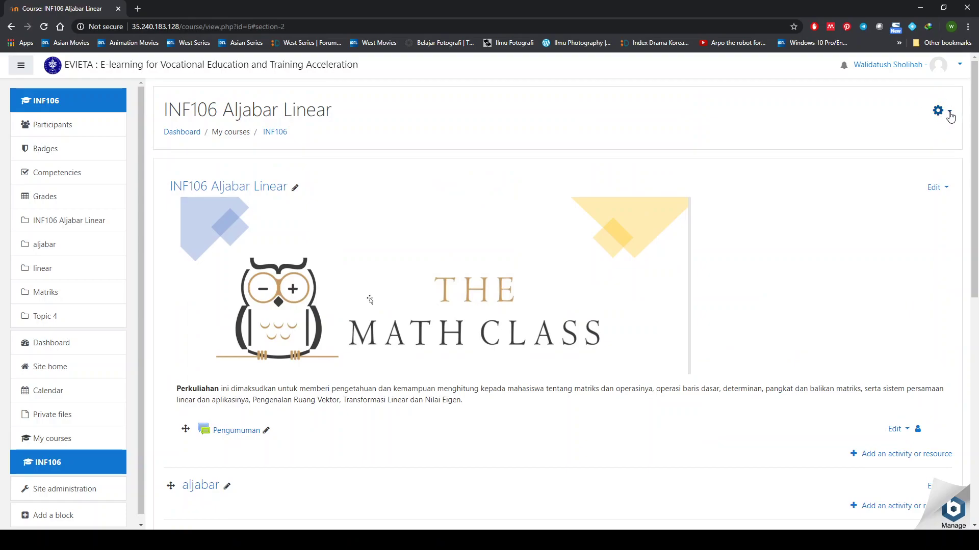
pyautogui.click(949, 113)
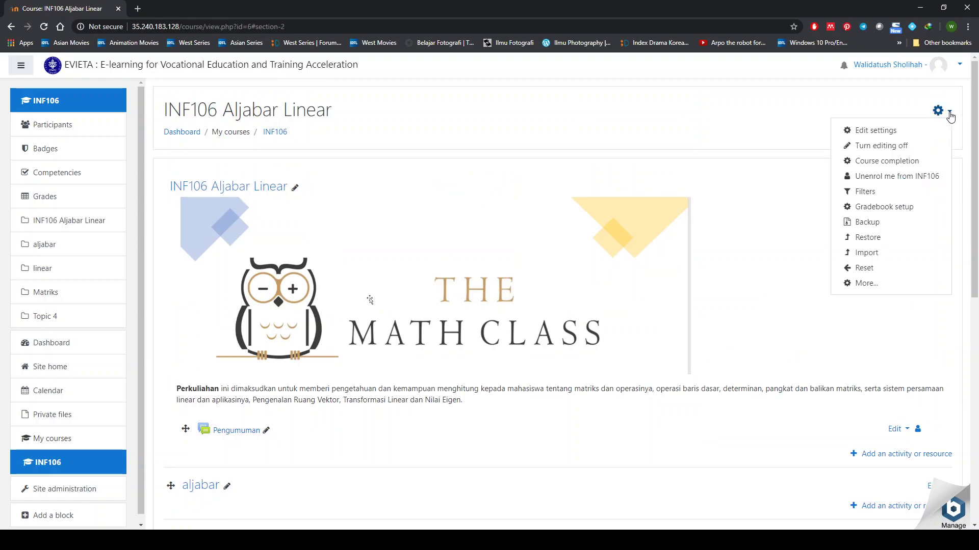
pyautogui.click(904, 148)
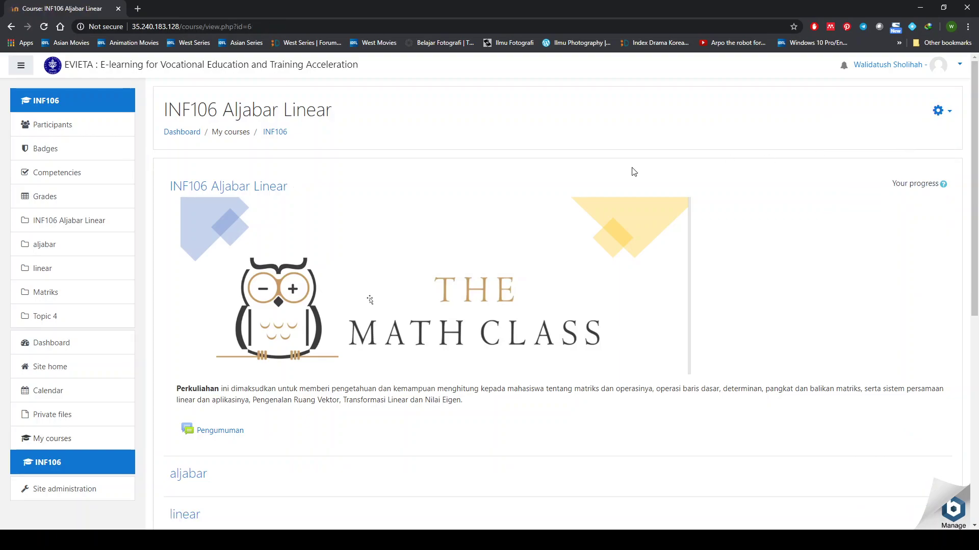
pyautogui.scroll(-7, 498, 232)
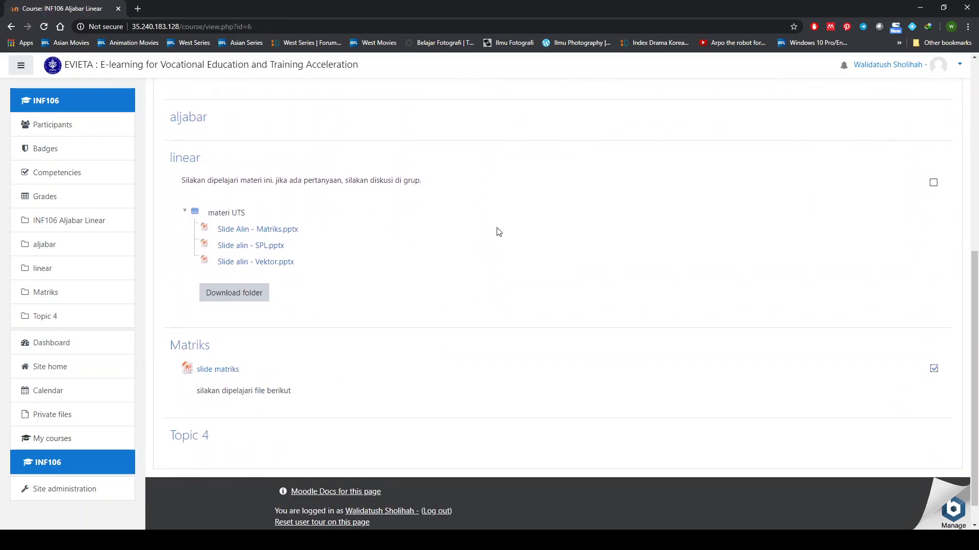
pyautogui.scroll(1, 499, 231)
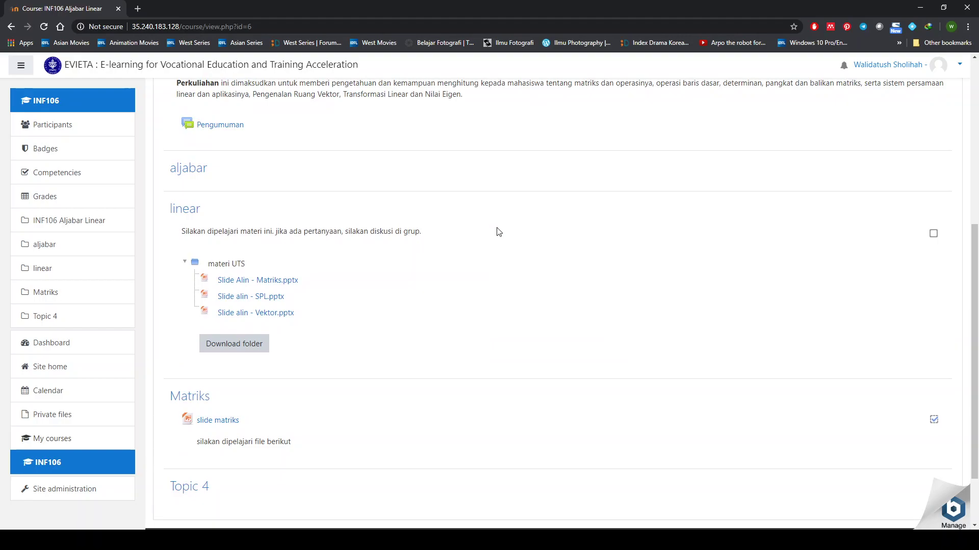
pyautogui.scroll(2, 499, 232)
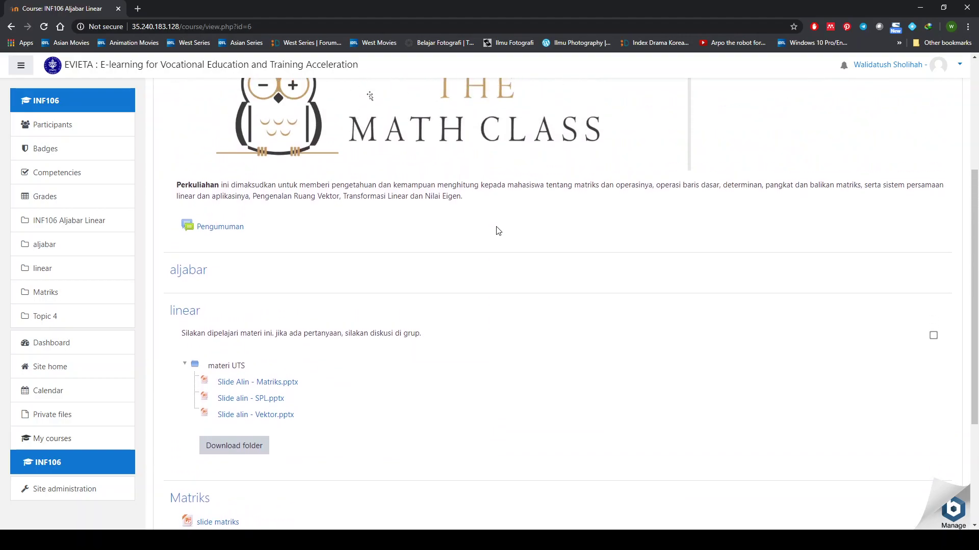
pyautogui.scroll(-4, 680, 310)
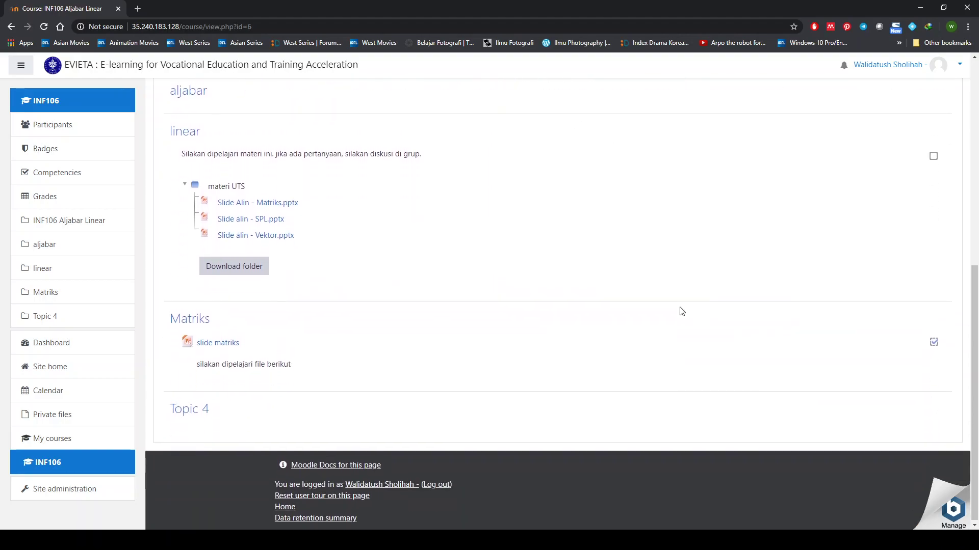
pyautogui.scroll(6, 853, 238)
pyautogui.scroll(2, 918, 115)
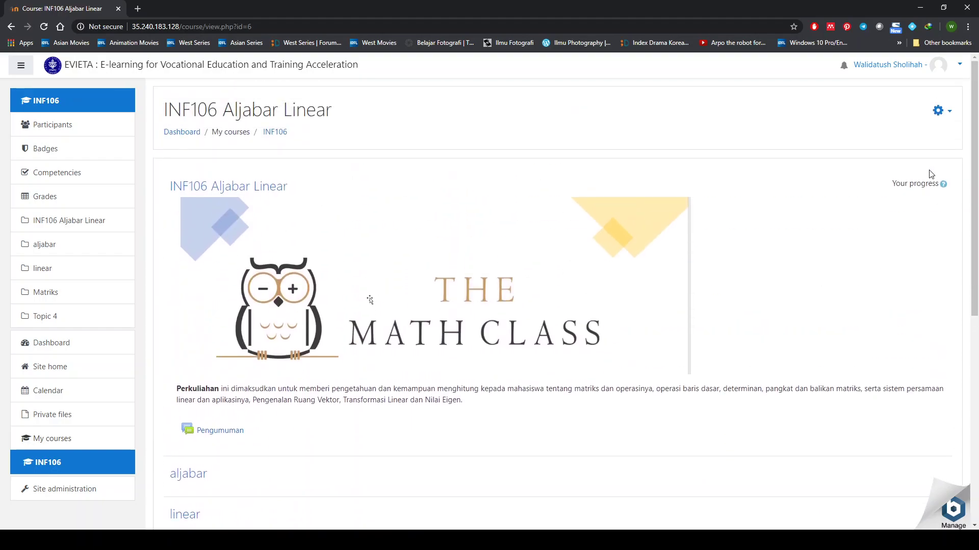
# Step: Turn course editing back on and start adding a Page resource to the aljabar section
pyautogui.click(948, 111)
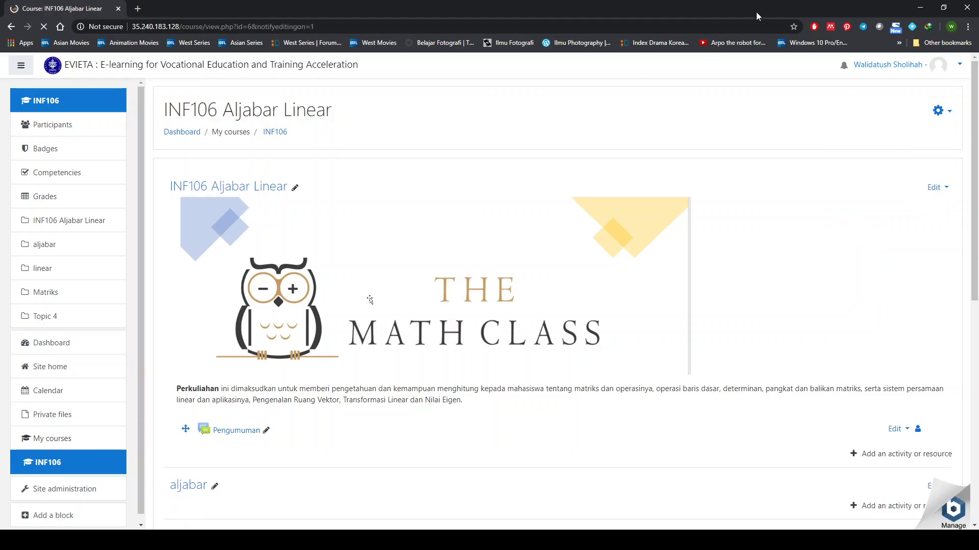
pyautogui.scroll(-4, 430, 340)
pyautogui.scroll(-5, 430, 340)
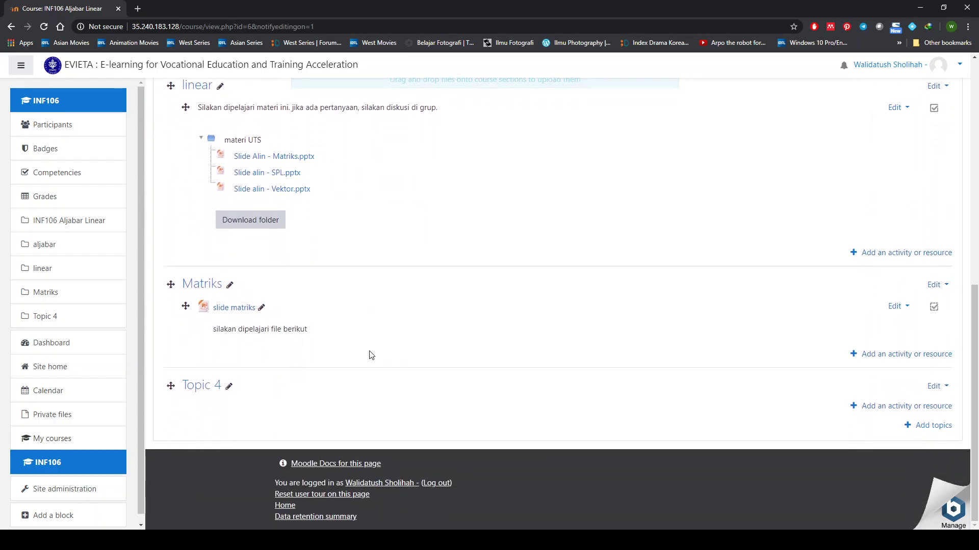
pyautogui.scroll(4, 368, 329)
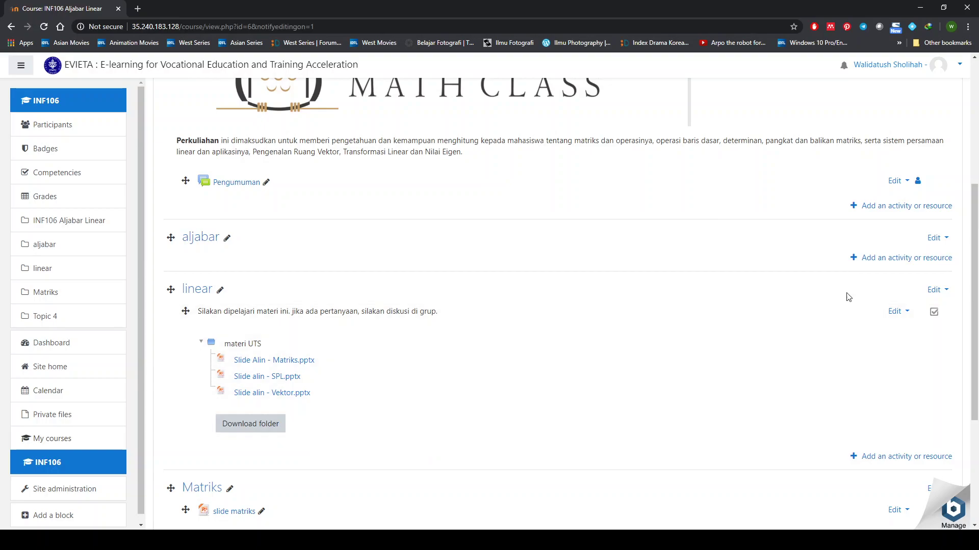
pyautogui.click(863, 259)
pyautogui.scroll(-3, 421, 296)
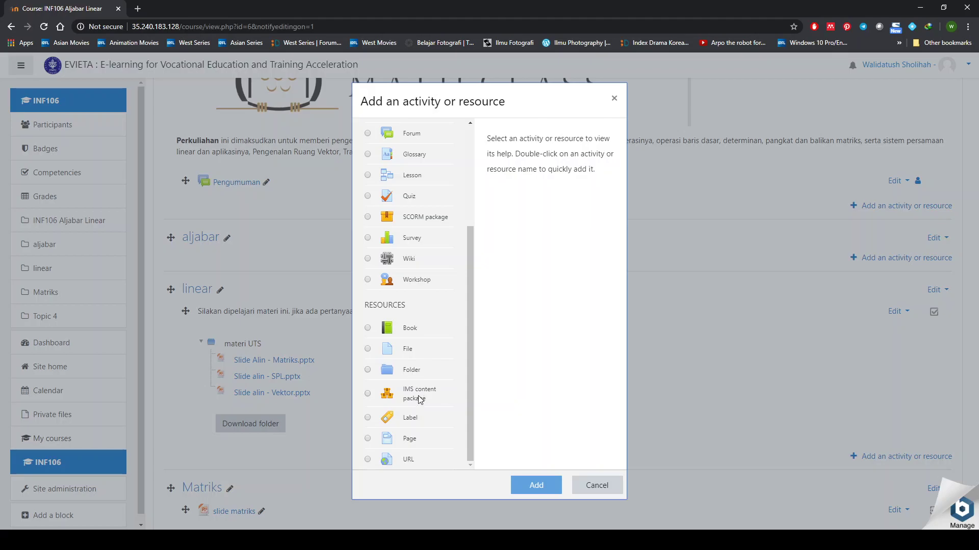
pyautogui.click(403, 441)
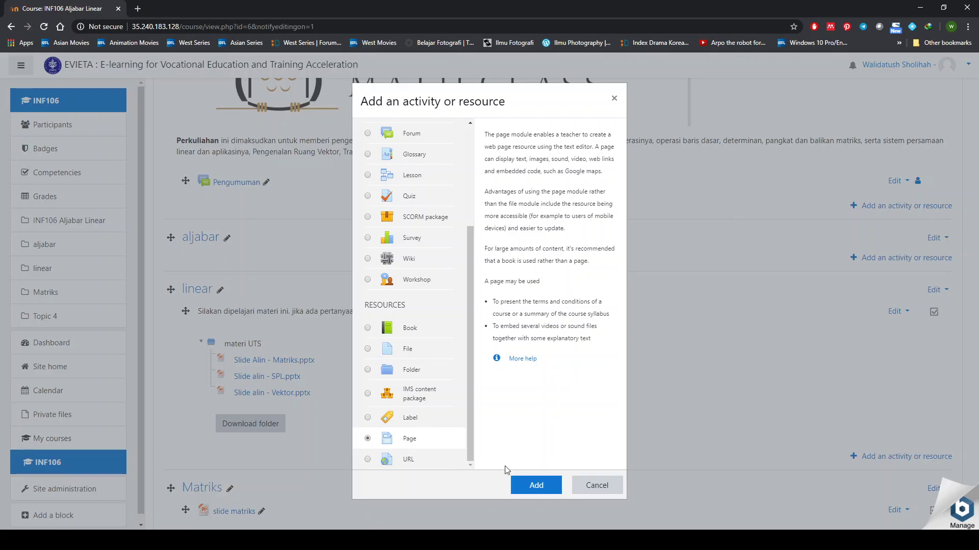
pyautogui.click(549, 490)
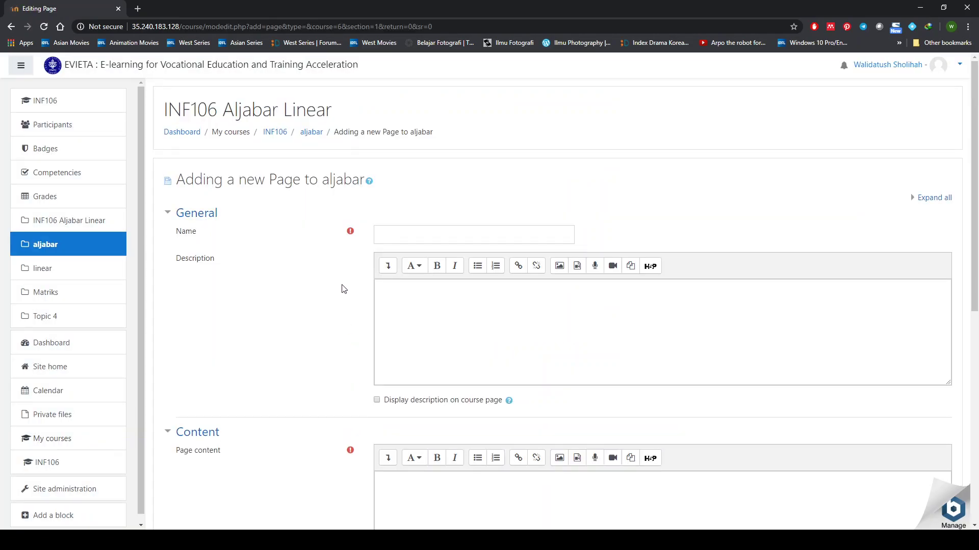
# Step: Name the new page "video latihan soal"
pyautogui.click(413, 232)
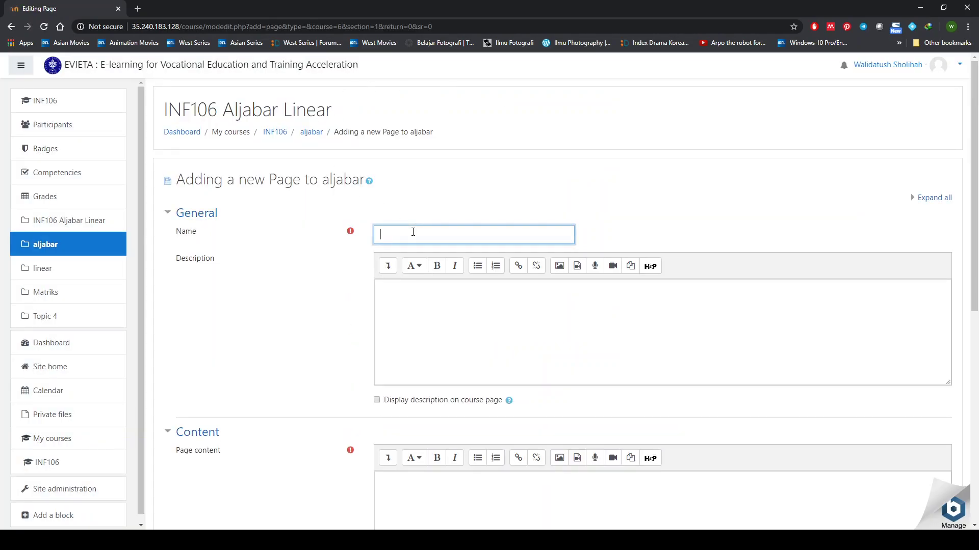
pyautogui.write('video')
pyautogui.write('latihan soal')
# Step: Give the page the description "silakan disimak video berikut. kemudian kerjakan latihan 1 pada buku." and display it on the course page
pyautogui.click(433, 323)
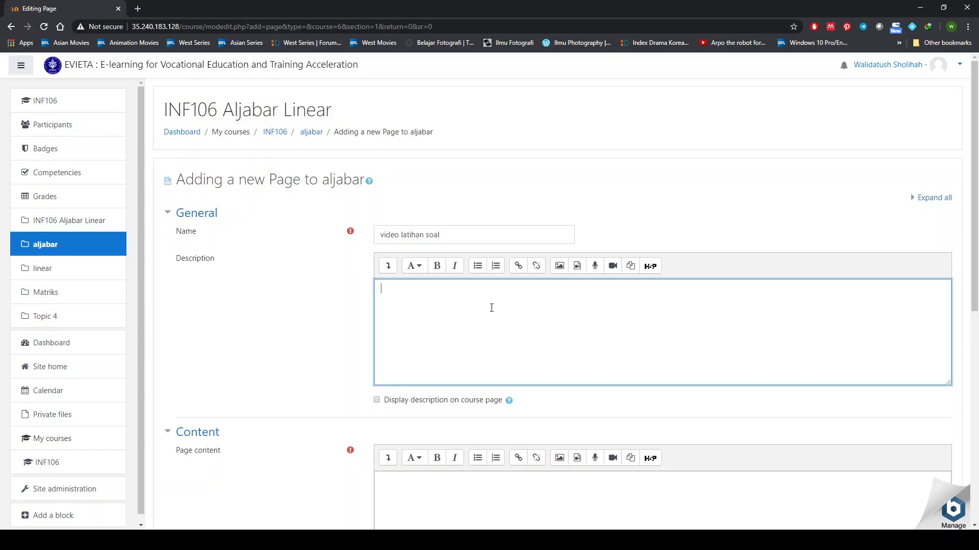
pyautogui.write('liha')
pyautogui.hotkey('ctrl', 'a')
pyautogui.press('BackSpace')
pyautogui.write('silakan disimak video berikut.')
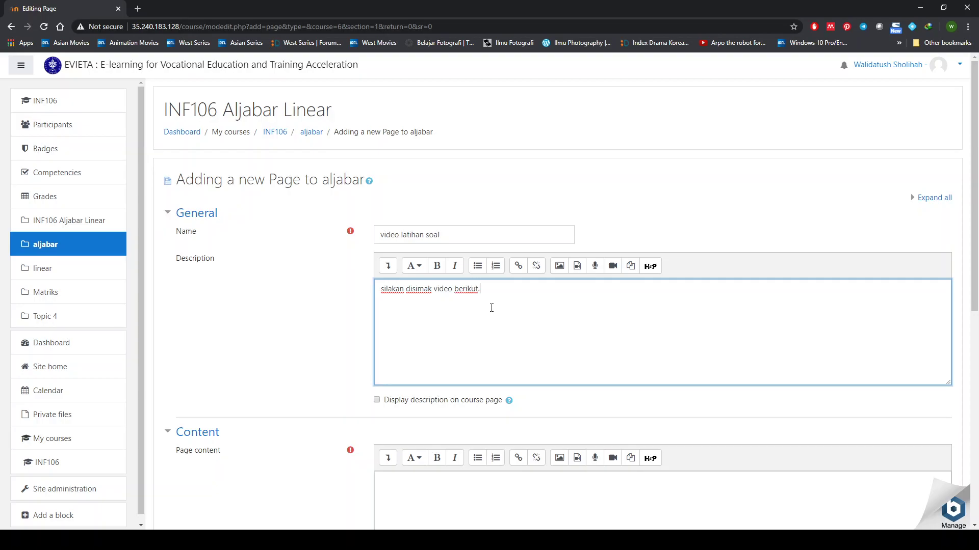
pyautogui.click(378, 400)
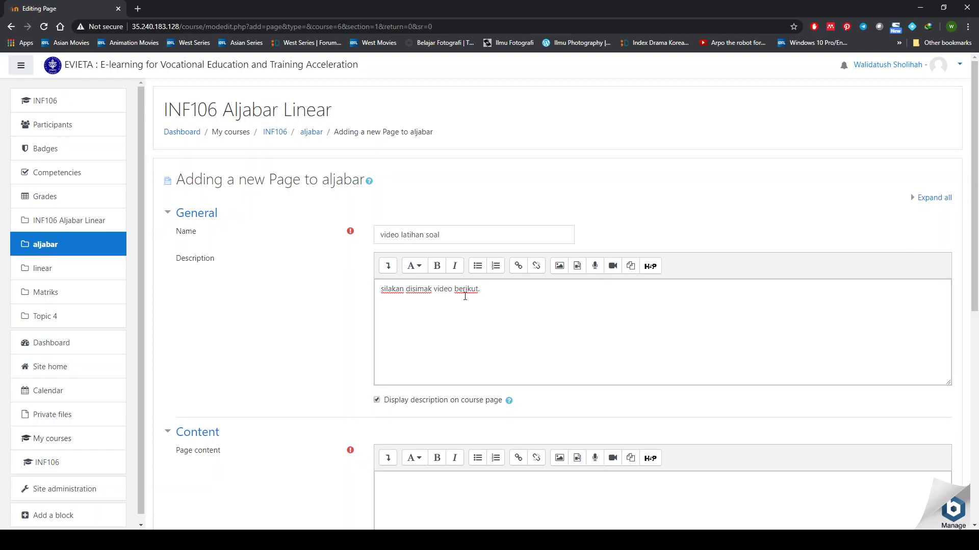
pyautogui.click(495, 292)
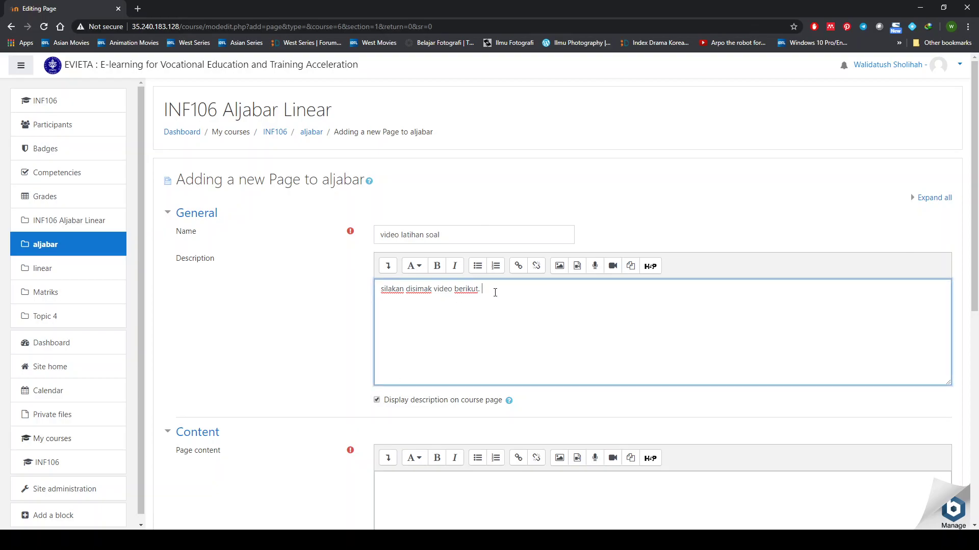
pyautogui.write('kemudian kerjakan latihan 1 pada buku.')
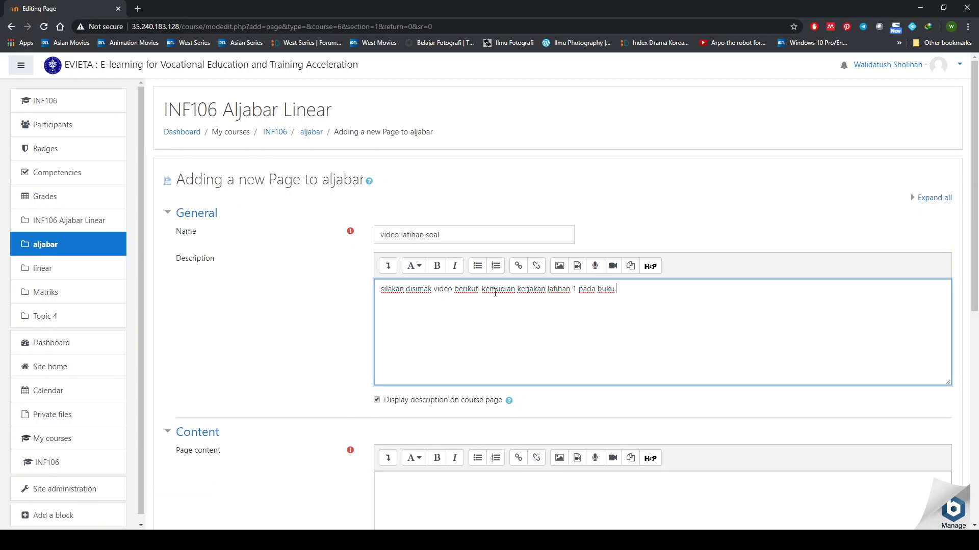
# Step: Show the page content editor's extra tools, open media insertion, look through the video and audio options, and return to inserting a link
pyautogui.scroll(-5, 356, 359)
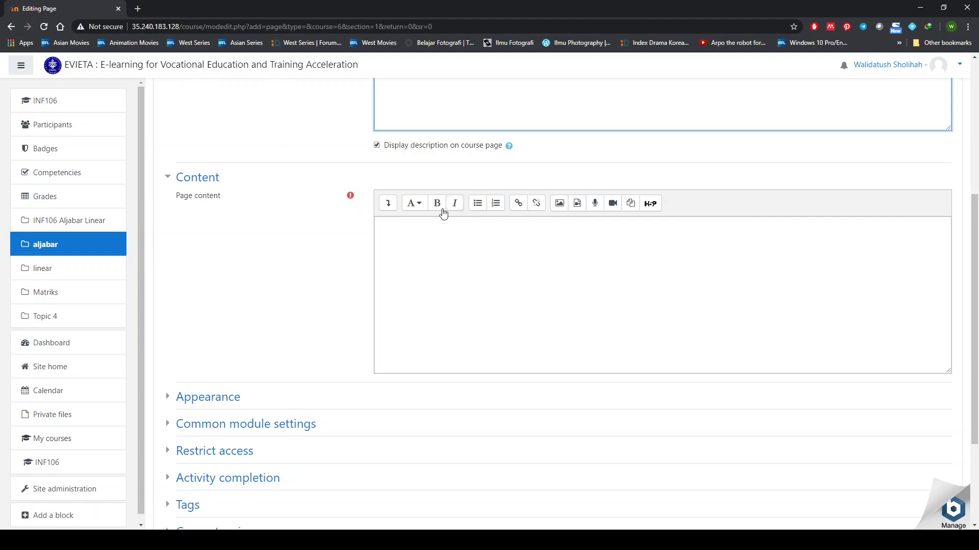
pyautogui.click(388, 204)
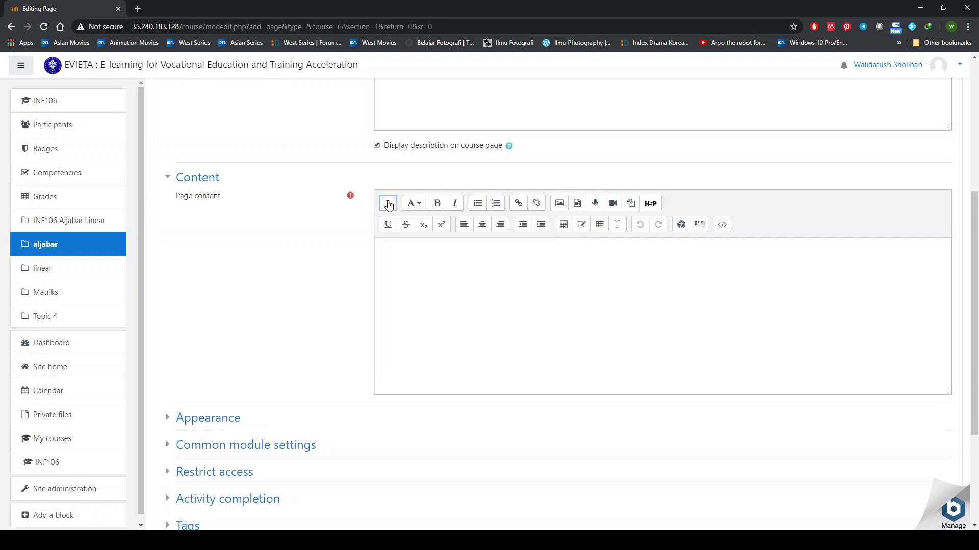
pyautogui.click(578, 204)
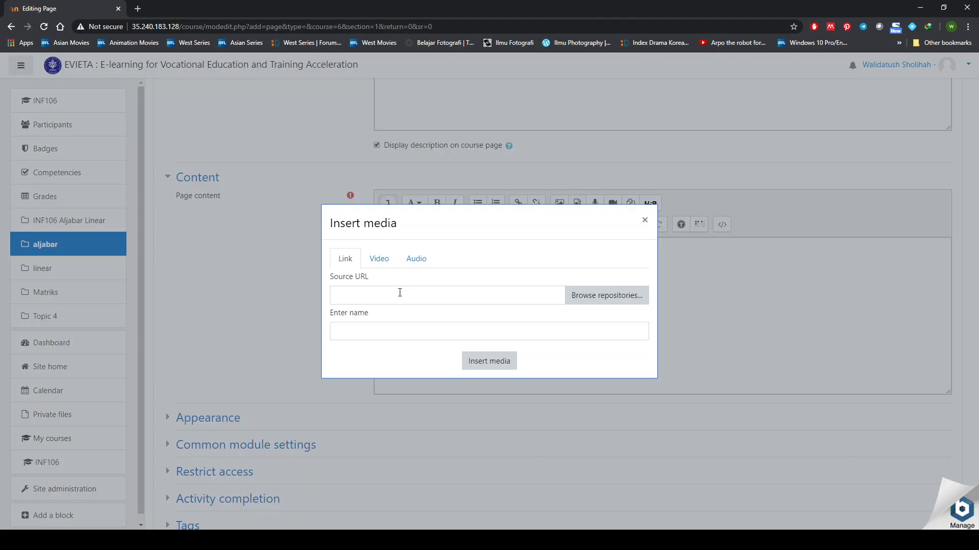
pyautogui.click(388, 263)
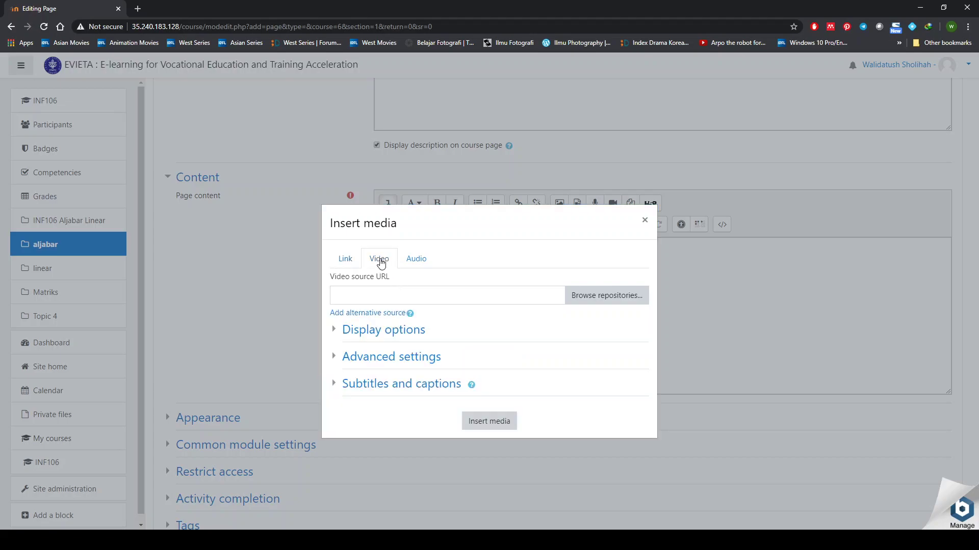
pyautogui.click(409, 261)
pyautogui.click(348, 261)
pyautogui.click(381, 261)
pyautogui.click(346, 259)
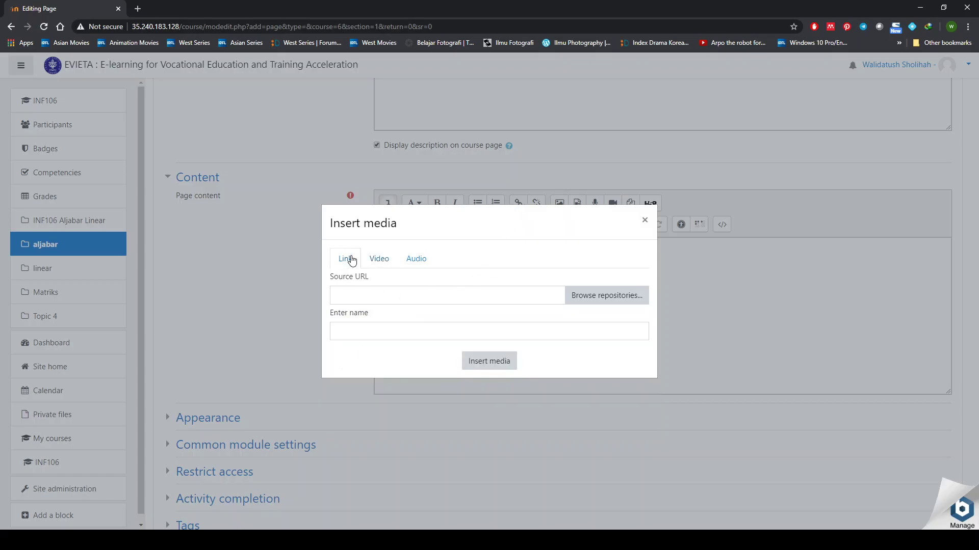
pyautogui.click(143, 8)
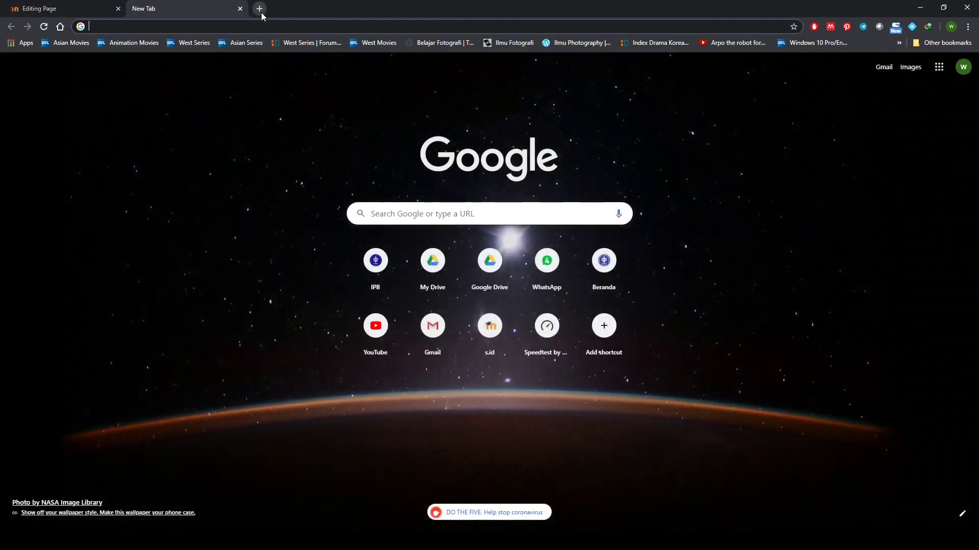
pyautogui.write('youtube')
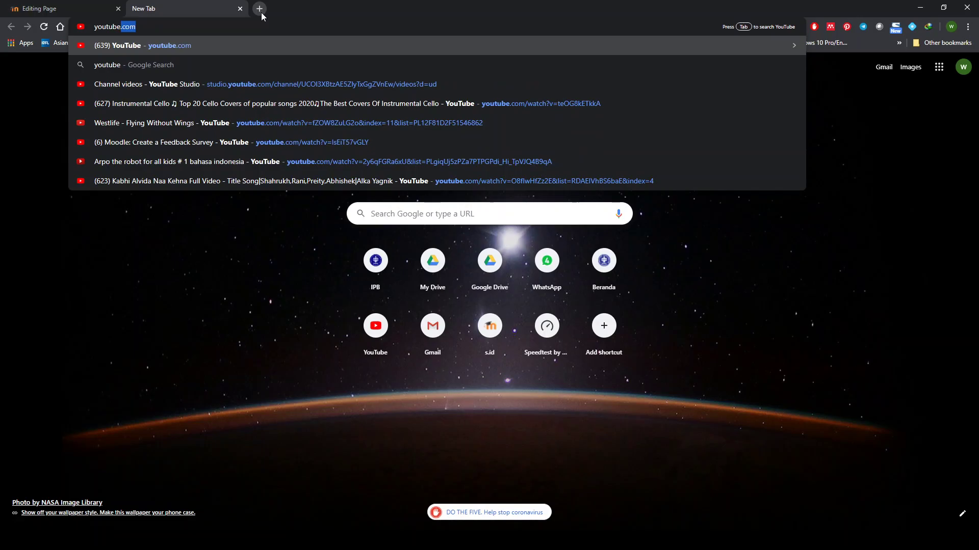
pyautogui.press('Return')
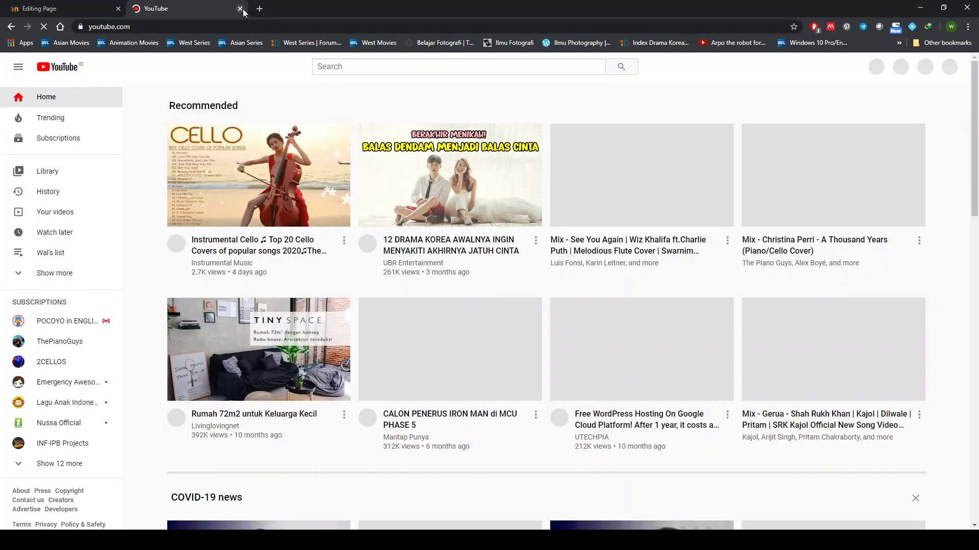
pyautogui.click(239, 10)
# Step: Open youtube.com in a new browser tab and search for "aljabar" videos
pyautogui.click(138, 8)
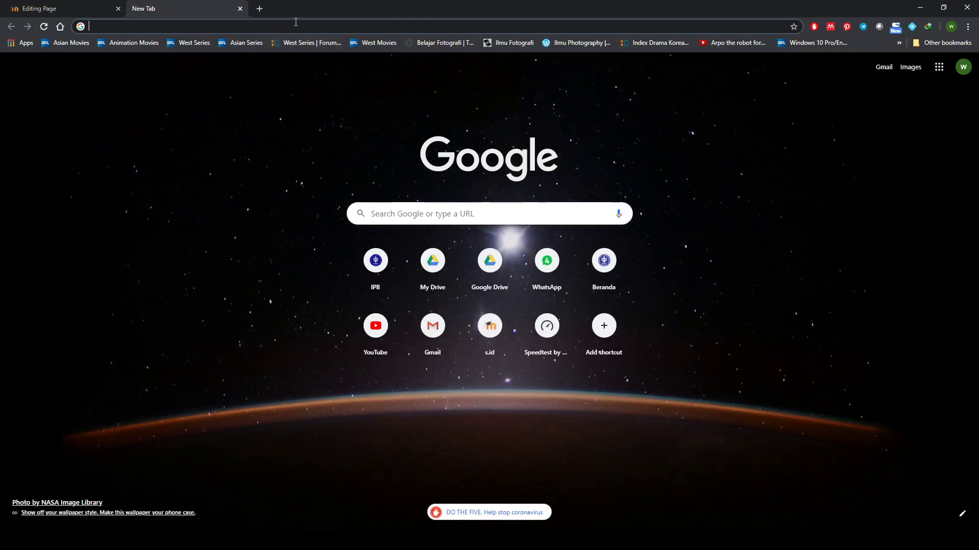
pyautogui.write('al')
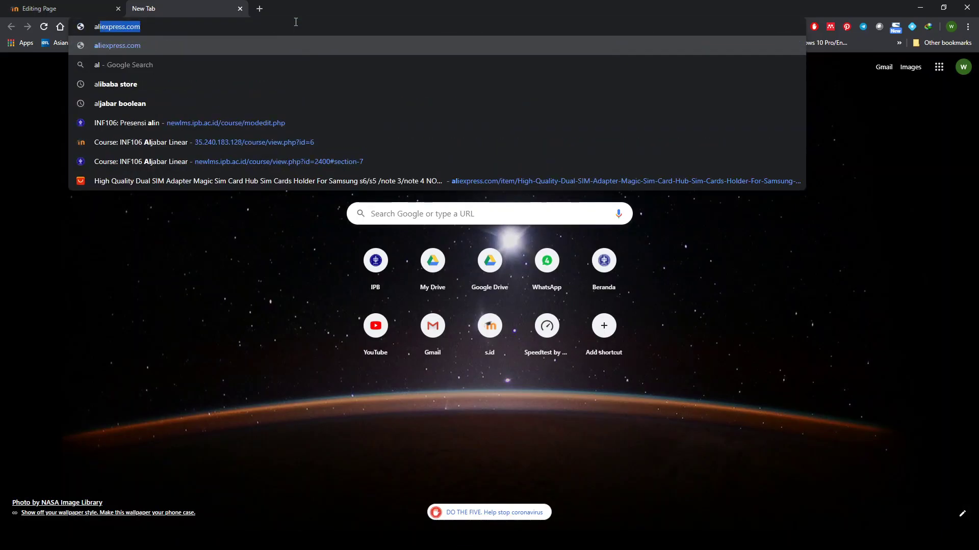
pyautogui.press('BackSpace')
pyautogui.press('BackSpace')
pyautogui.press('BackSpace')
pyautogui.write('youtube.com')
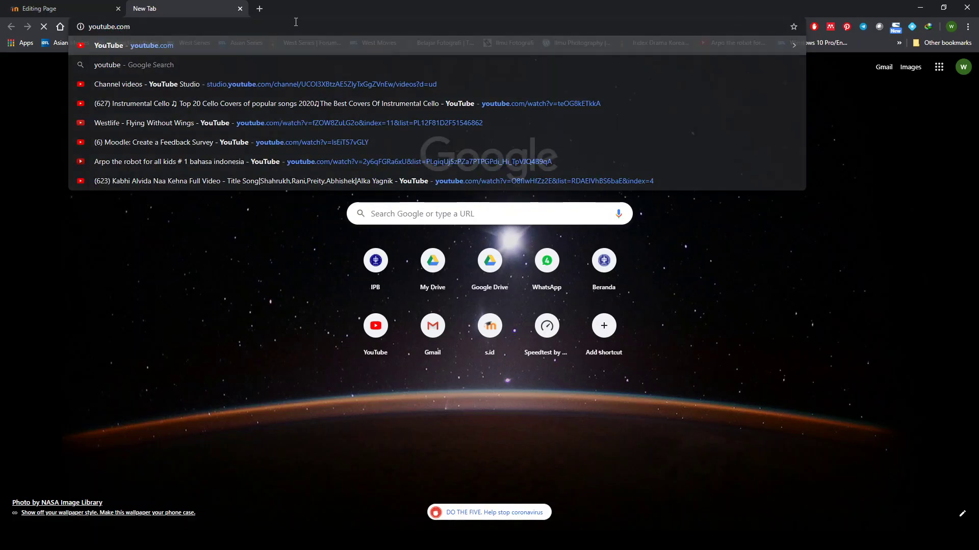
pyautogui.press('Return')
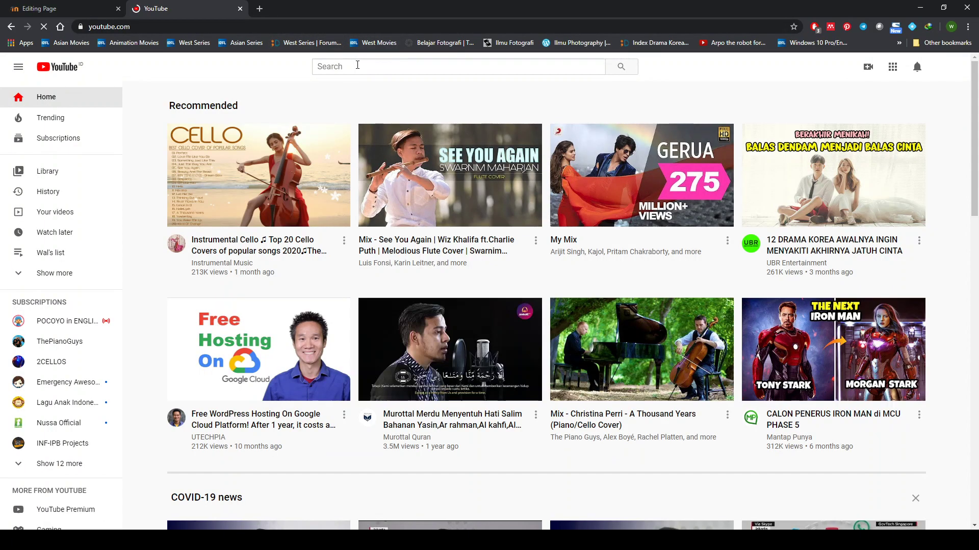
pyautogui.click(357, 64)
pyautogui.write('aljabar')
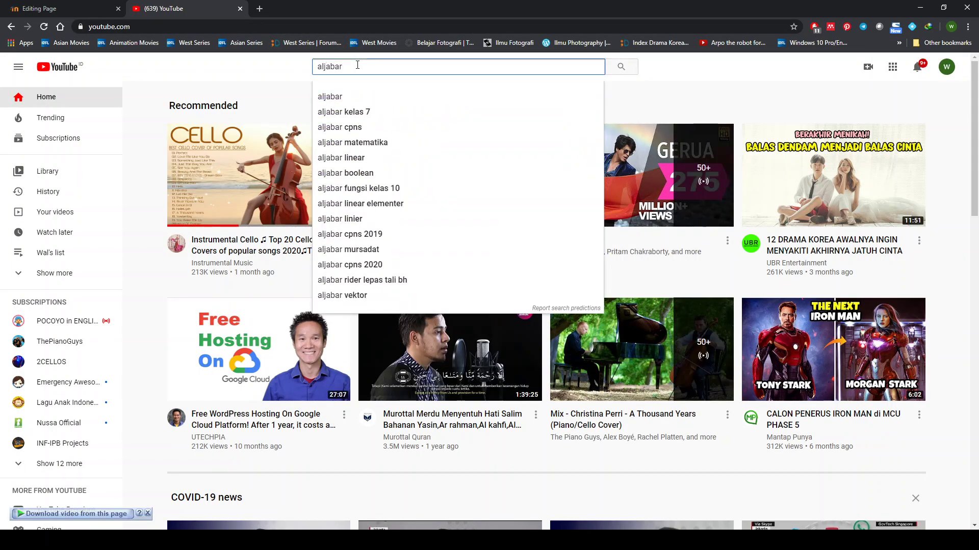
pyautogui.press('Return')
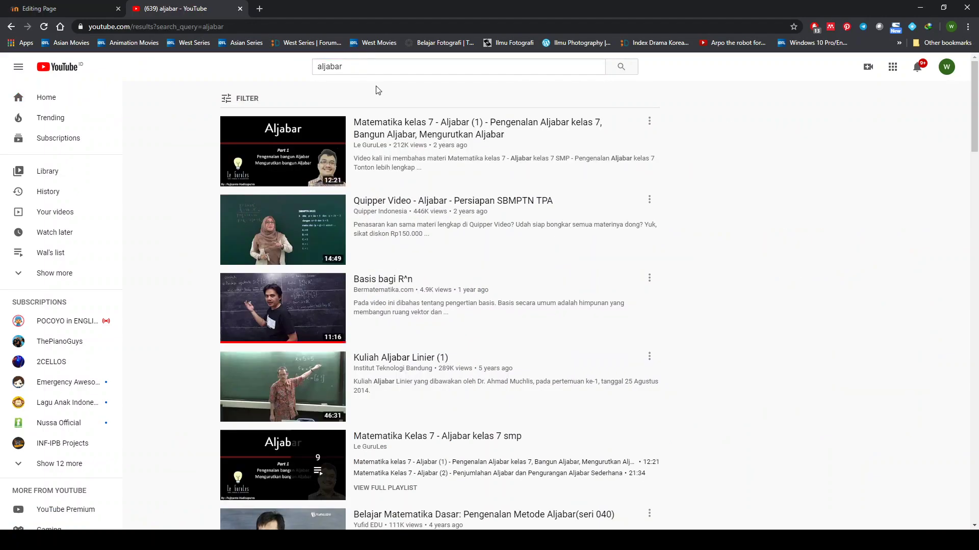
# Step: Open the "Basis bagi R^n" video from the search results, pause it and copy its URL
pyautogui.moveTo(405, 206)
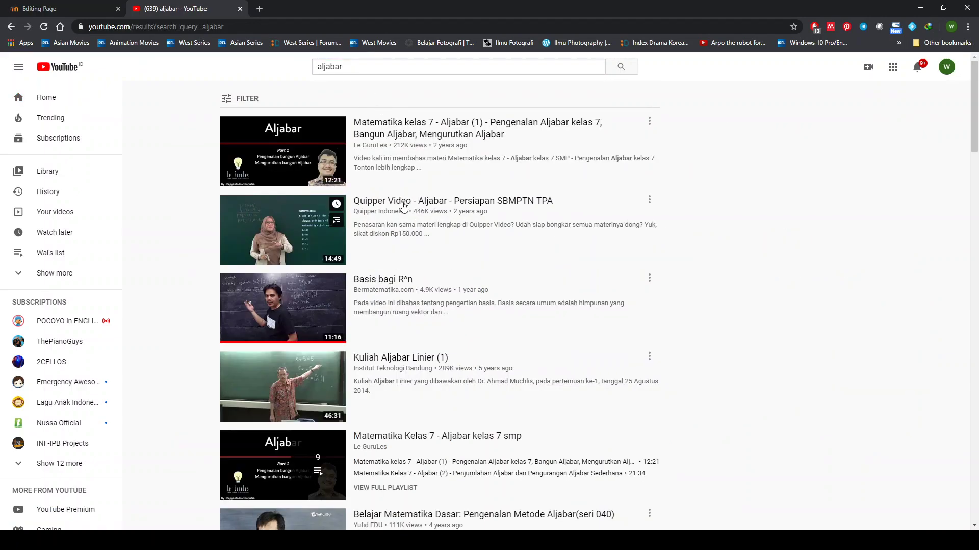
pyautogui.click(386, 282)
pyautogui.click(338, 325)
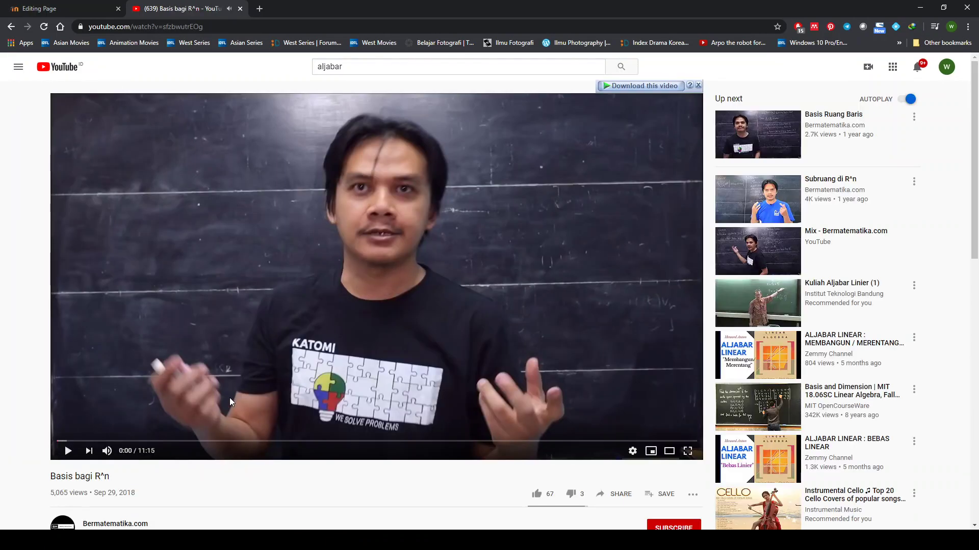
pyautogui.click(217, 26)
pyautogui.hotkey('ctrl', 'c')
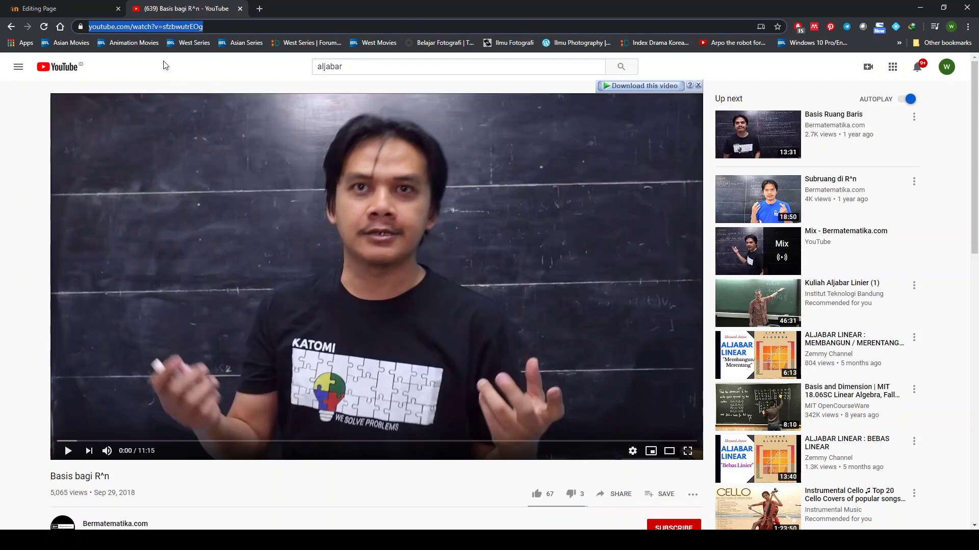
# Step: Return to the Moodle page form and insert the copied YouTube URL as a media link in the page content
pyautogui.click(86, 9)
pyautogui.click(423, 305)
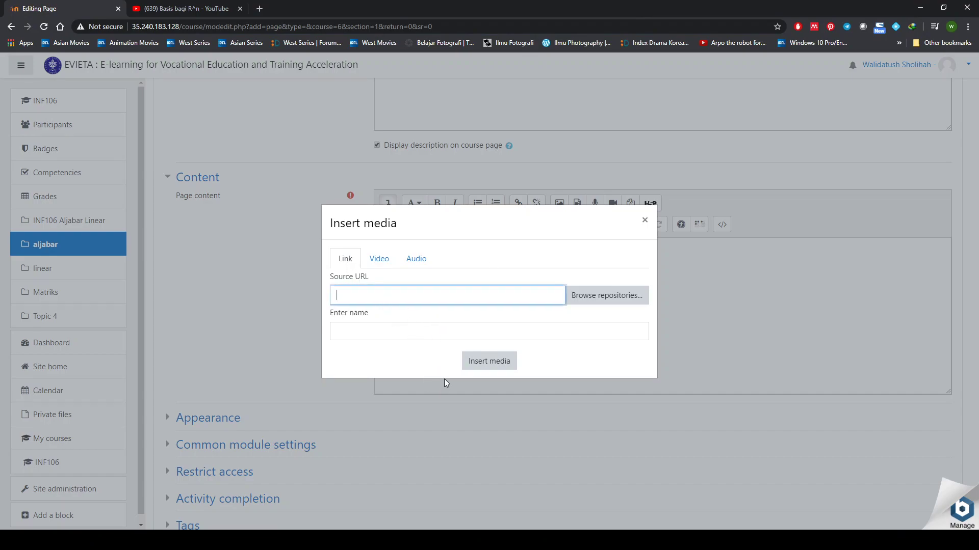
pyautogui.hotkey('ctrl', 'v')
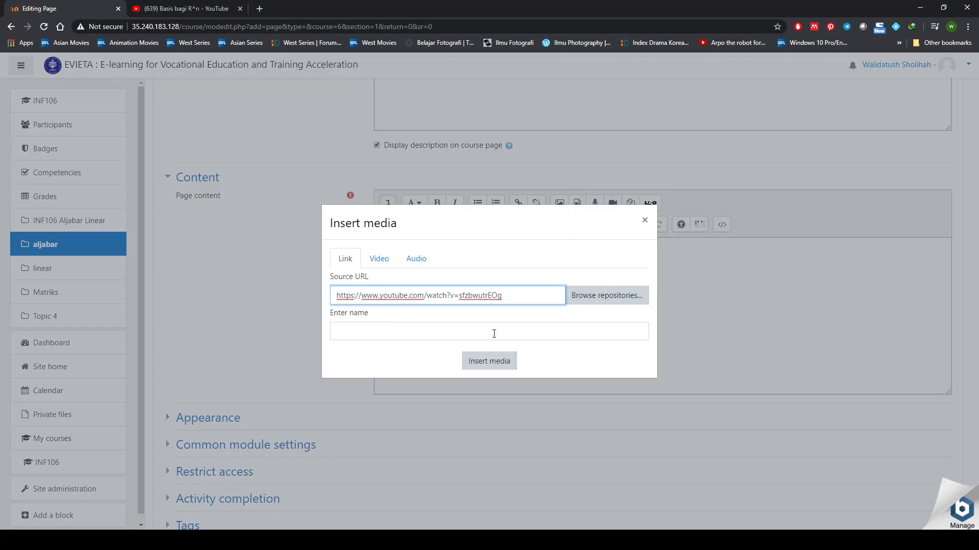
pyautogui.click(492, 361)
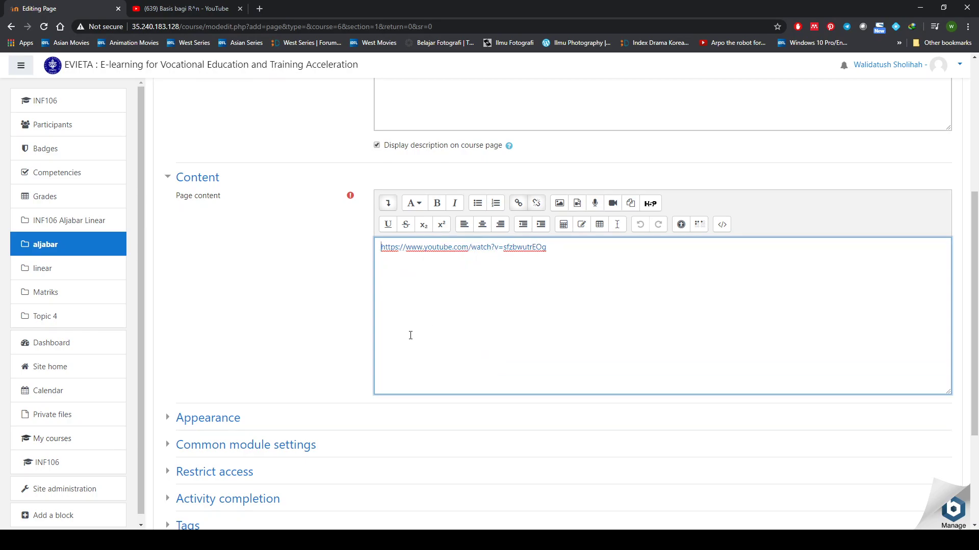
# Step: Add a source line below the media link reading "sumber:" followed by a copy of the same YouTube URL
pyautogui.scroll(-3, 410, 335)
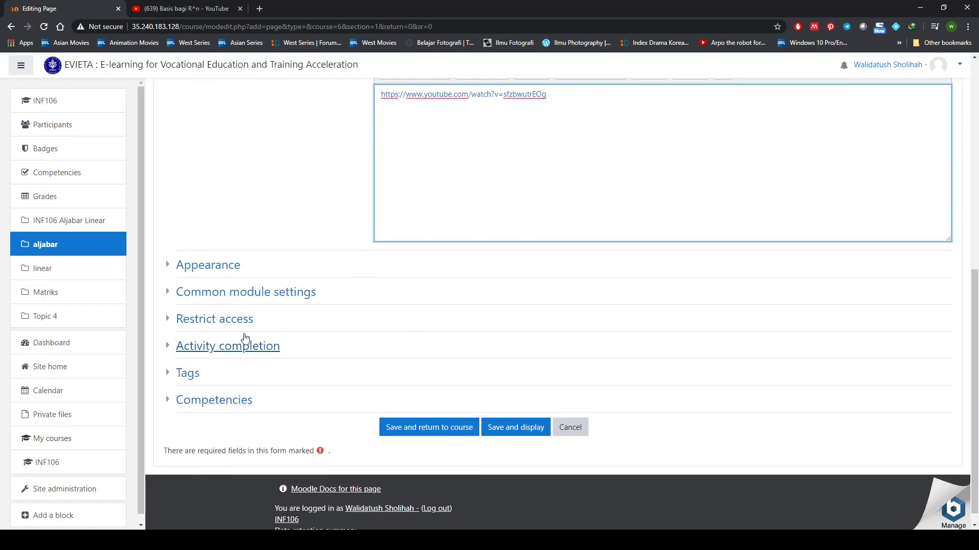
pyautogui.scroll(4, 510, 300)
pyautogui.moveTo(555, 300); pyautogui.dragTo(383, 306)
pyautogui.hotkey('ctrl', 'c')
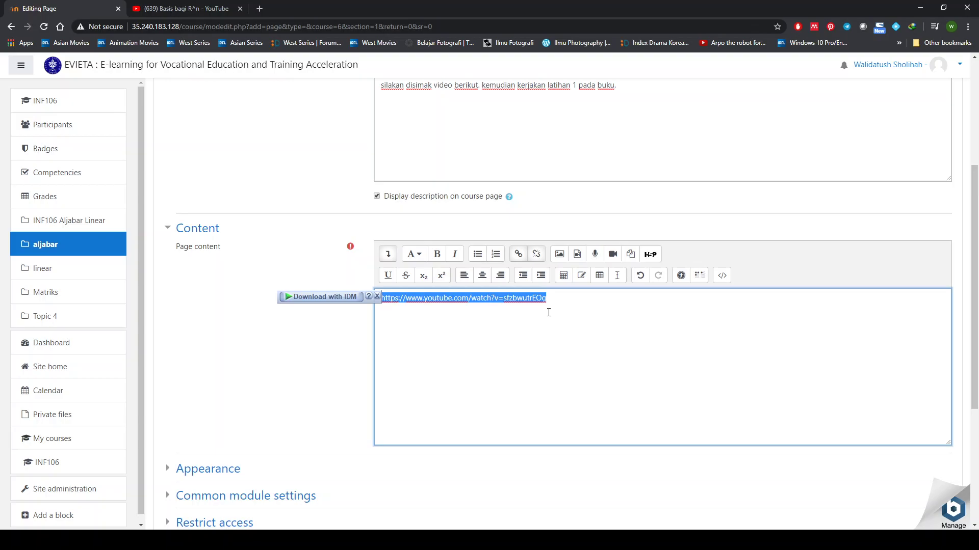
pyautogui.click(559, 299)
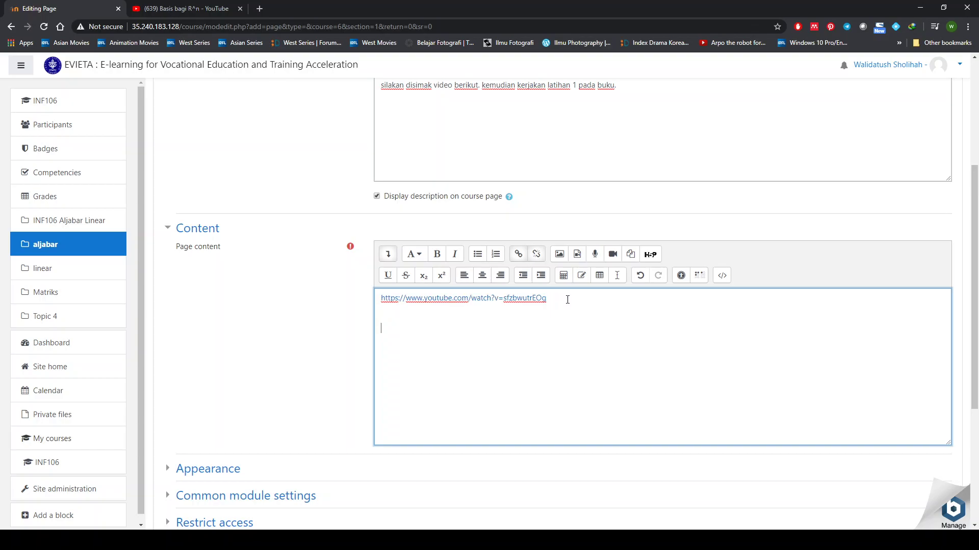
pyautogui.write('mber:')
pyautogui.hotkey('ctrl', 'v')
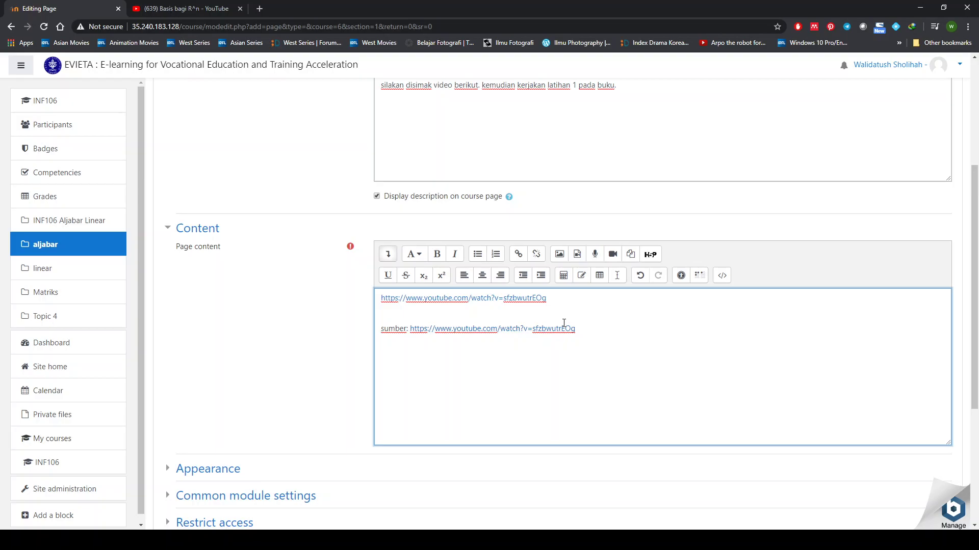
# Step: Remove the hyperlink from the URL in the "sumber:" line so it stays plain text
pyautogui.moveTo(575, 328); pyautogui.dragTo(411, 328)
pyautogui.hotkey('ctrl', 'c')
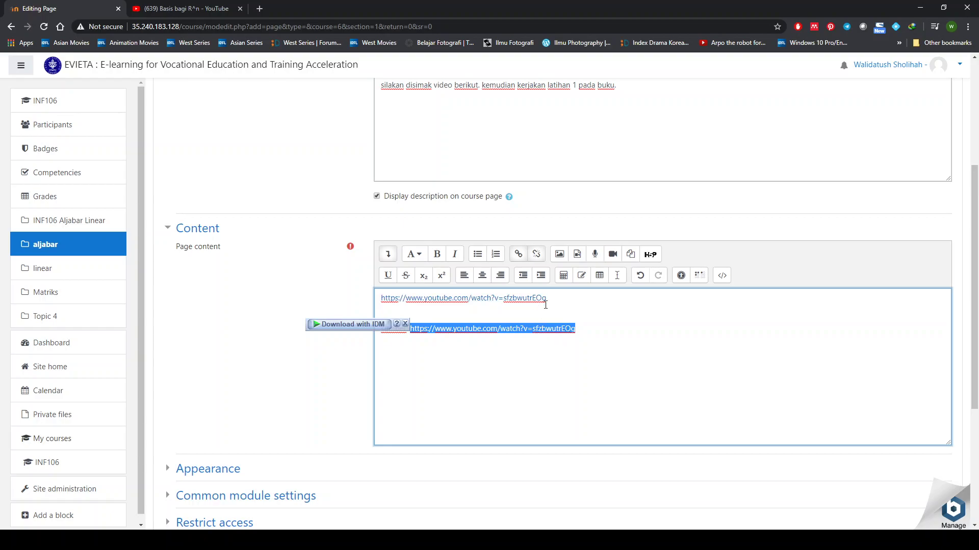
pyautogui.click(536, 258)
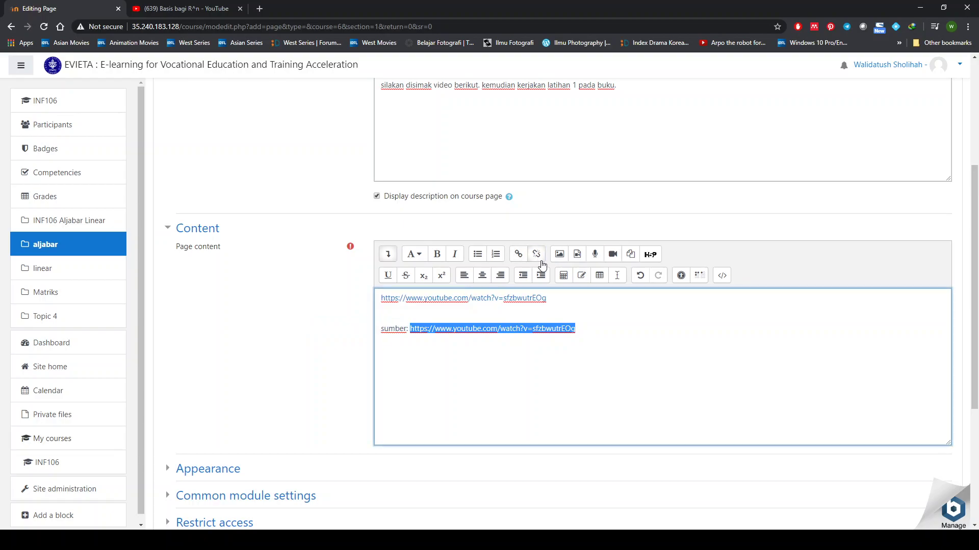
pyautogui.click(589, 339)
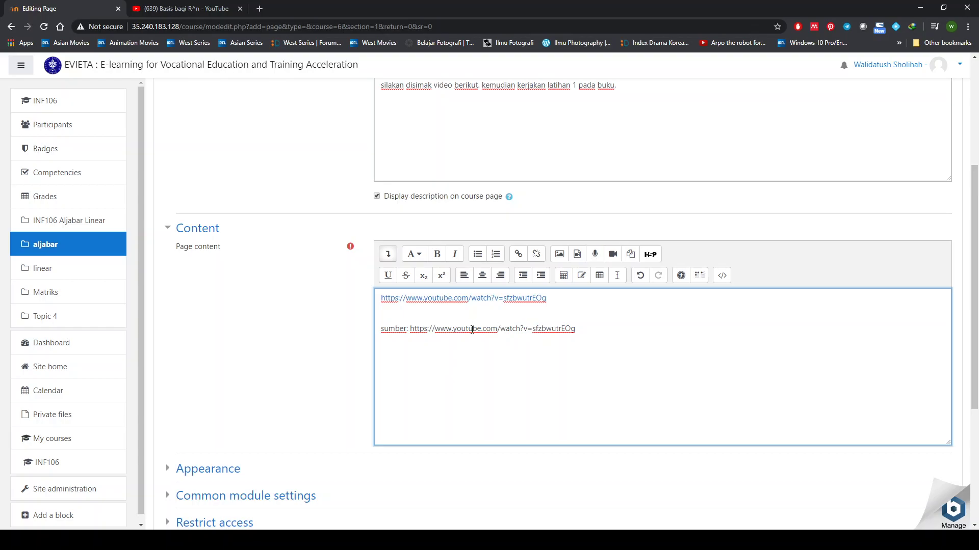
# Step: Save and display the page, and return to the aljabar section of the course
pyautogui.scroll(-4, 472, 329)
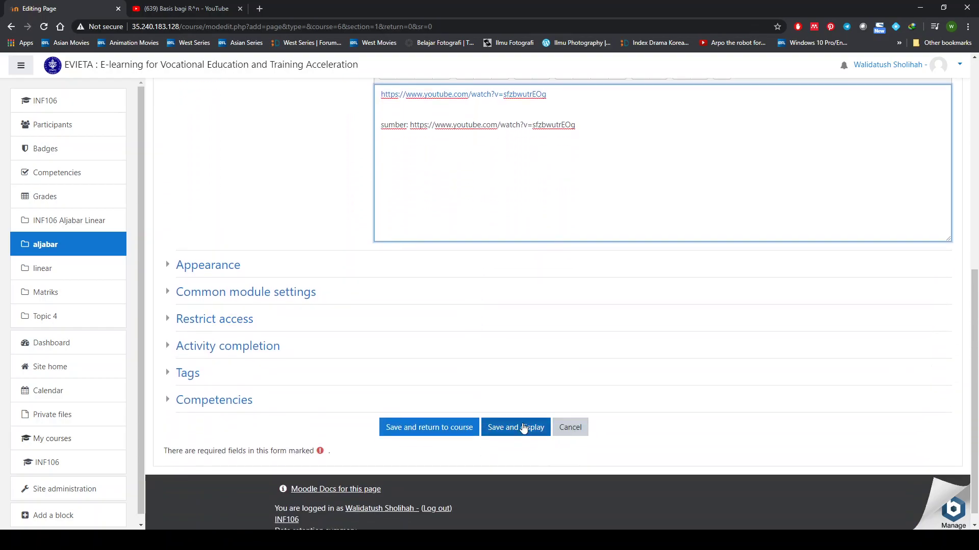
pyautogui.click(523, 428)
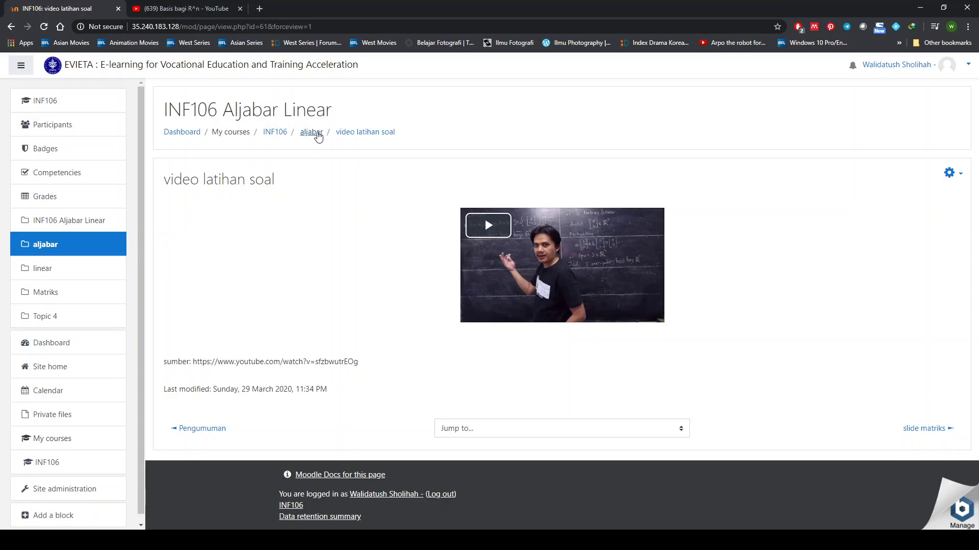
pyautogui.click(317, 133)
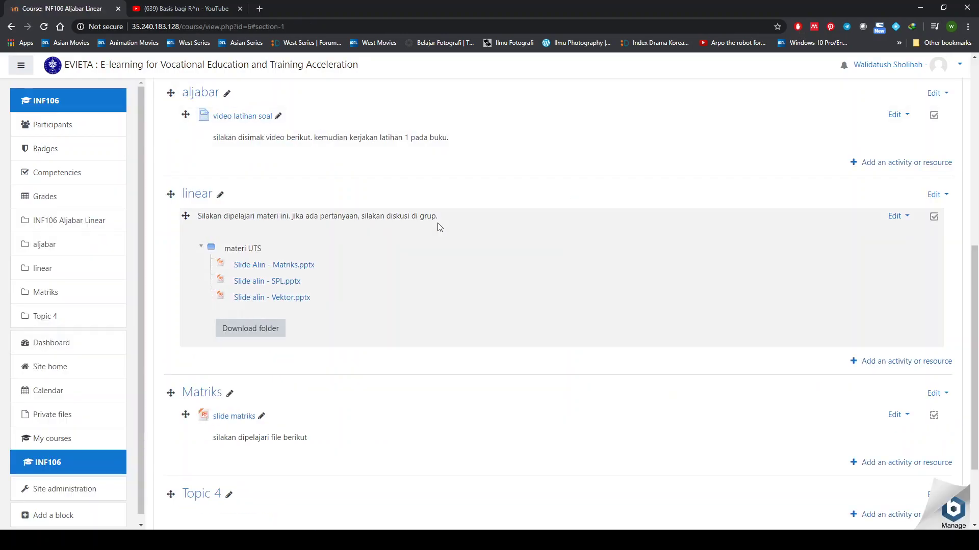
# Step: Edit the aljabar topic, insert the copied YouTube URL as a media link in its summary, and save the changes
pyautogui.scroll(-1, 419, 358)
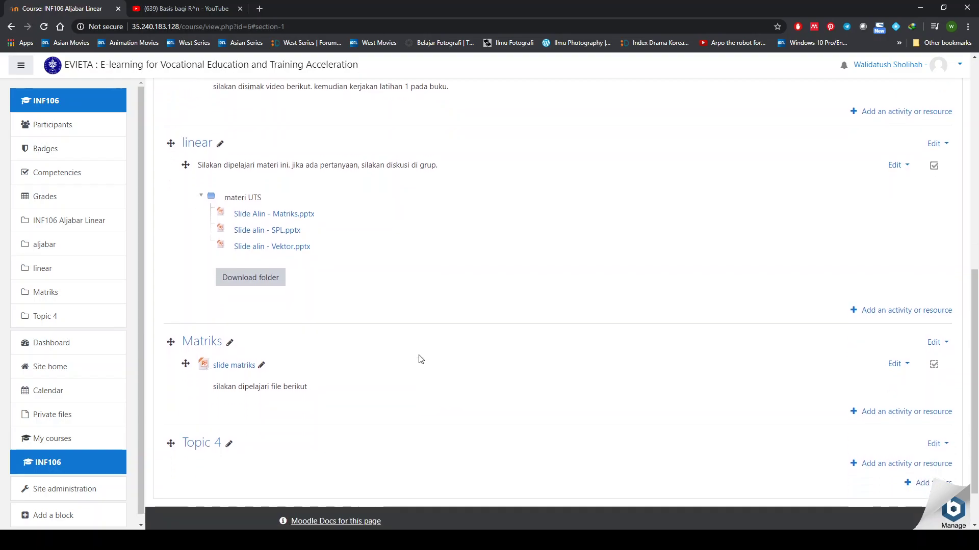
pyautogui.scroll(3, 420, 358)
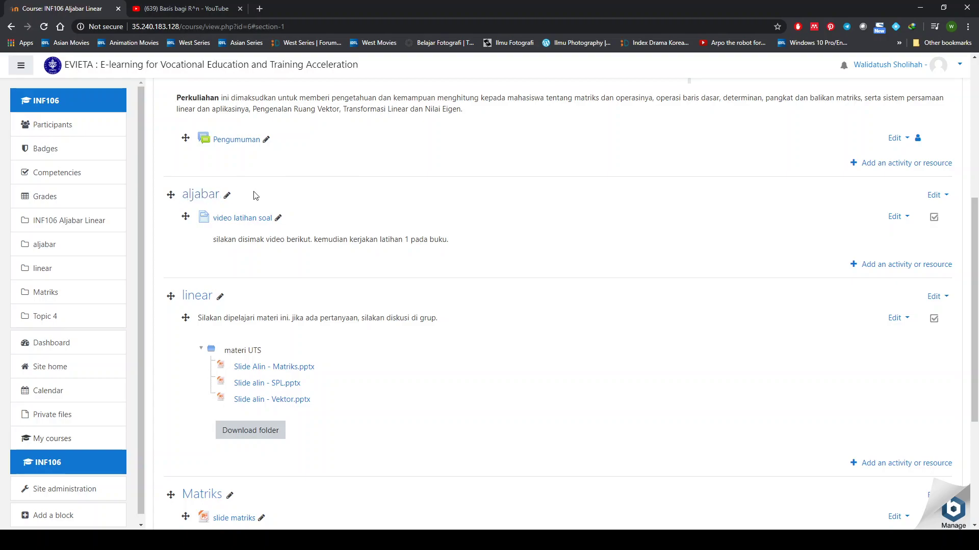
pyautogui.click(946, 198)
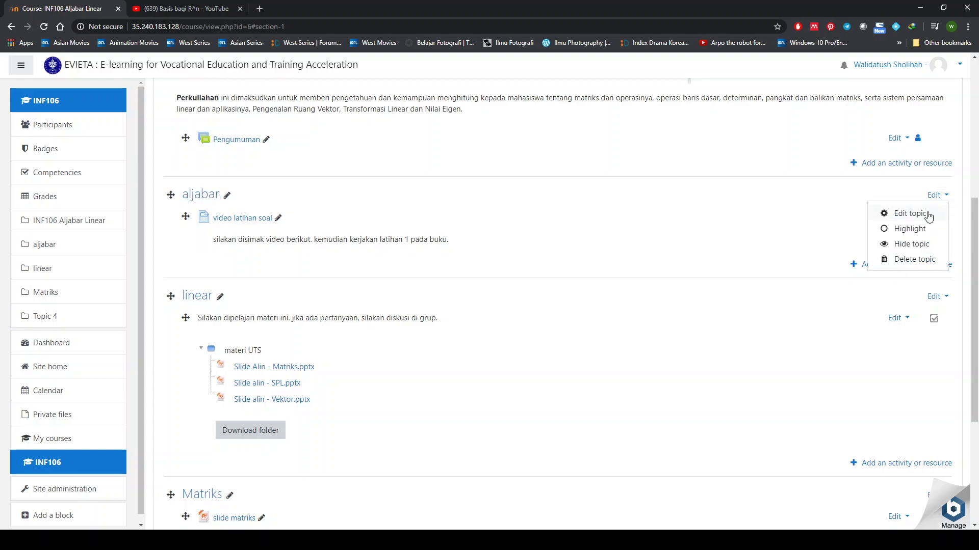
pyautogui.click(909, 214)
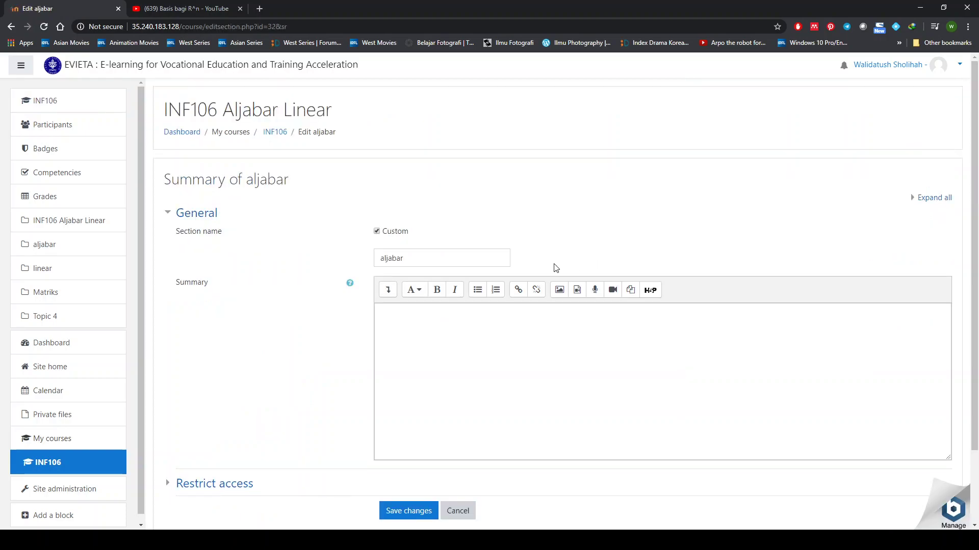
pyautogui.scroll(-2, 454, 313)
pyautogui.click(479, 284)
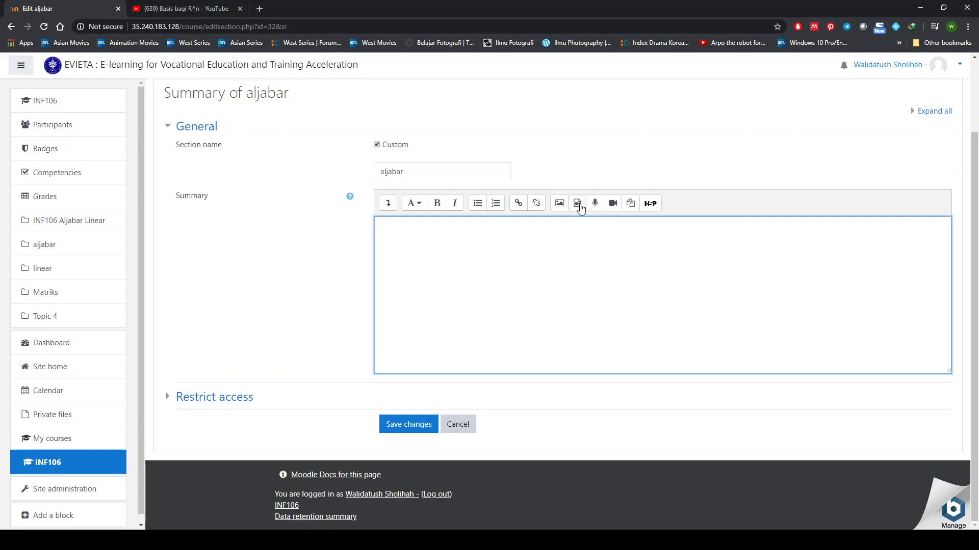
pyautogui.click(579, 205)
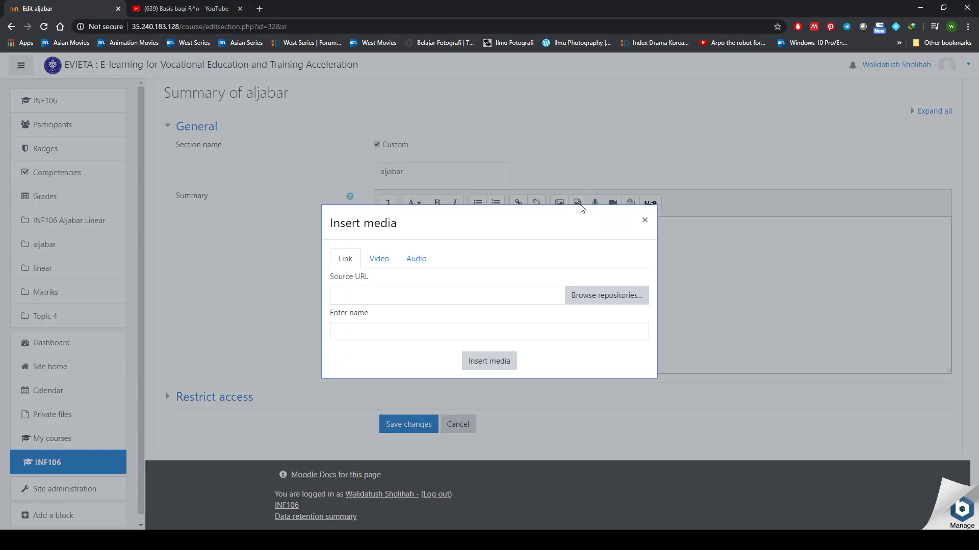
pyautogui.click(505, 300)
pyautogui.hotkey('ctrl', 'v')
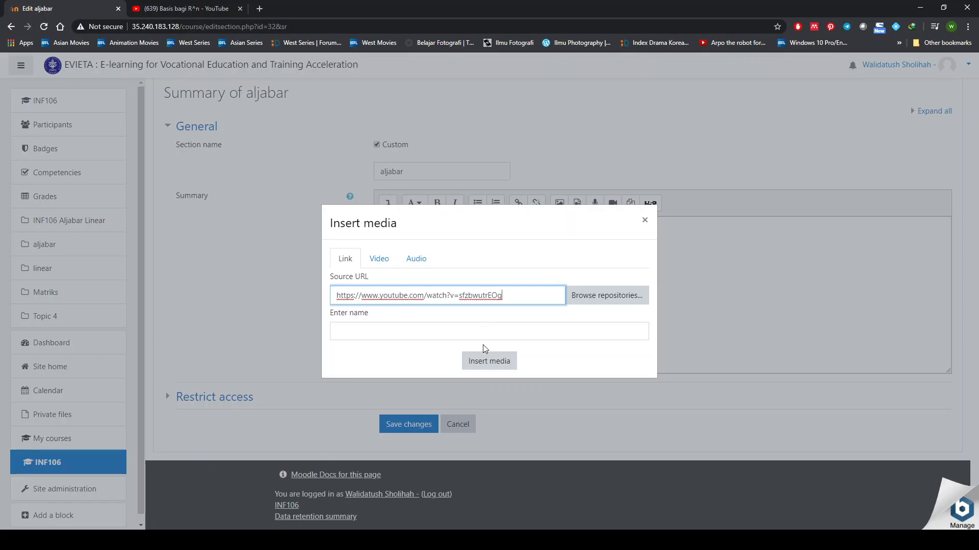
pyautogui.click(489, 362)
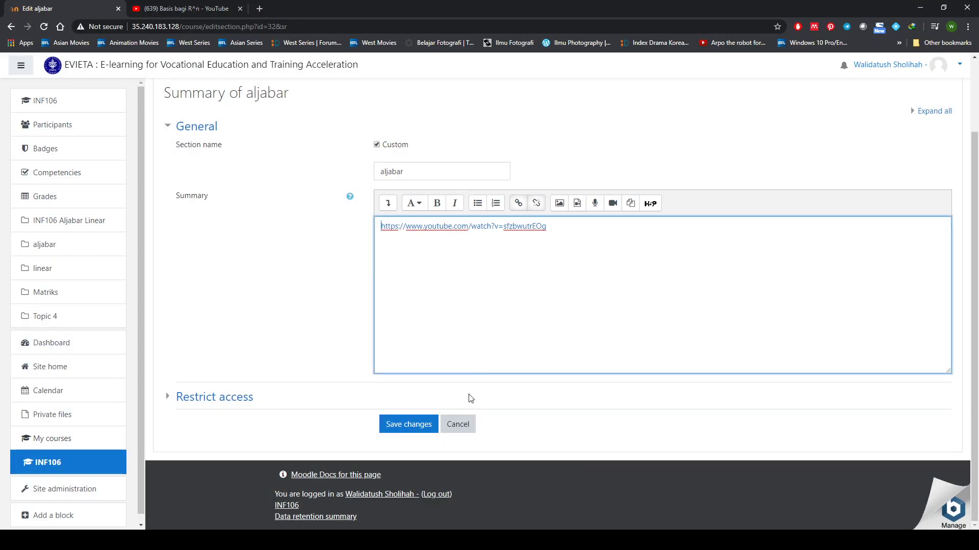
pyautogui.click(420, 426)
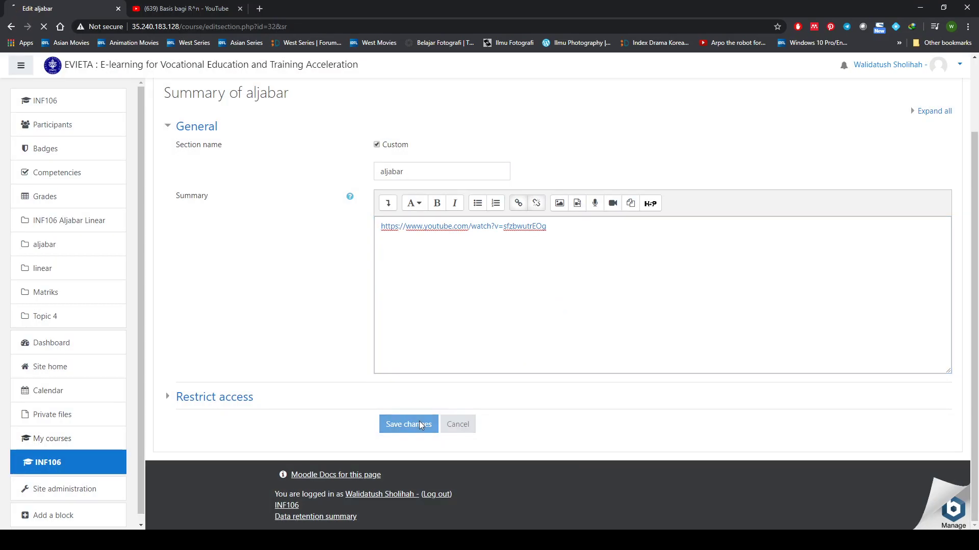
# Step: Open the form for adding a File resource to the aljabar section and look over its description, file and settings areas
pyautogui.scroll(2, 435, 310)
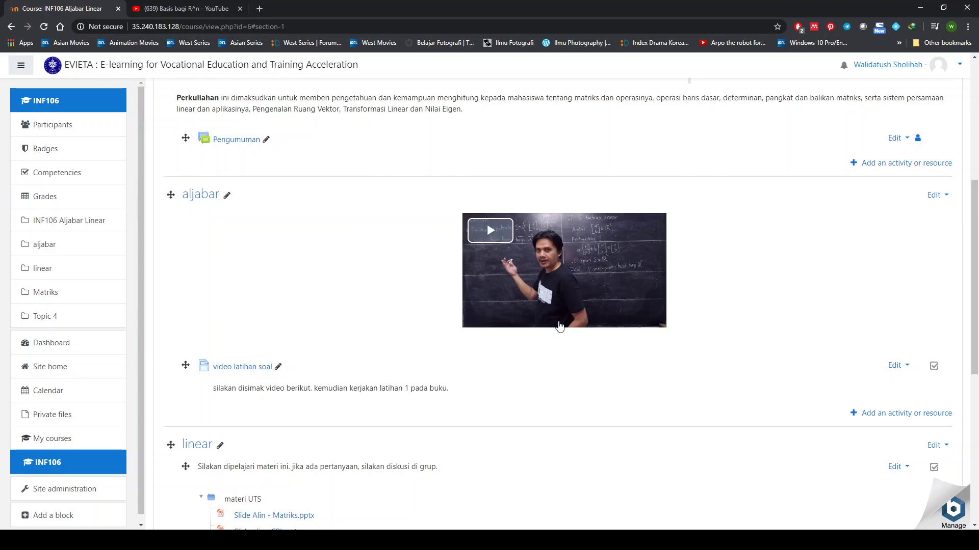
pyautogui.scroll(-2, 560, 326)
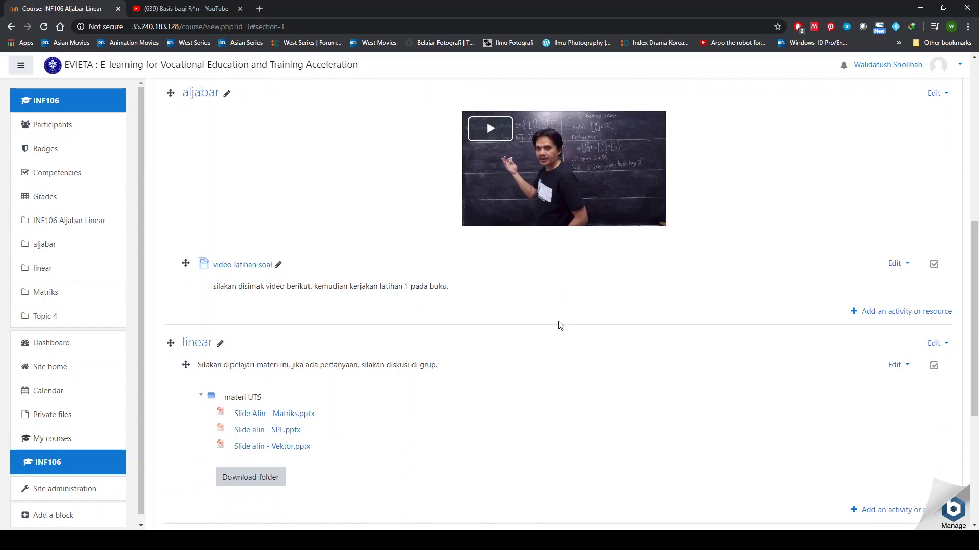
pyautogui.scroll(1, 560, 326)
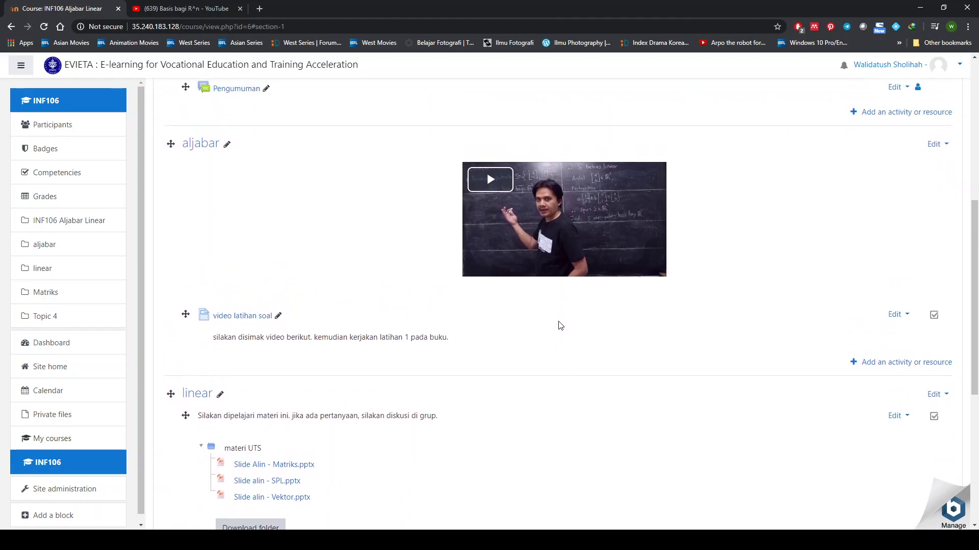
pyautogui.click(851, 366)
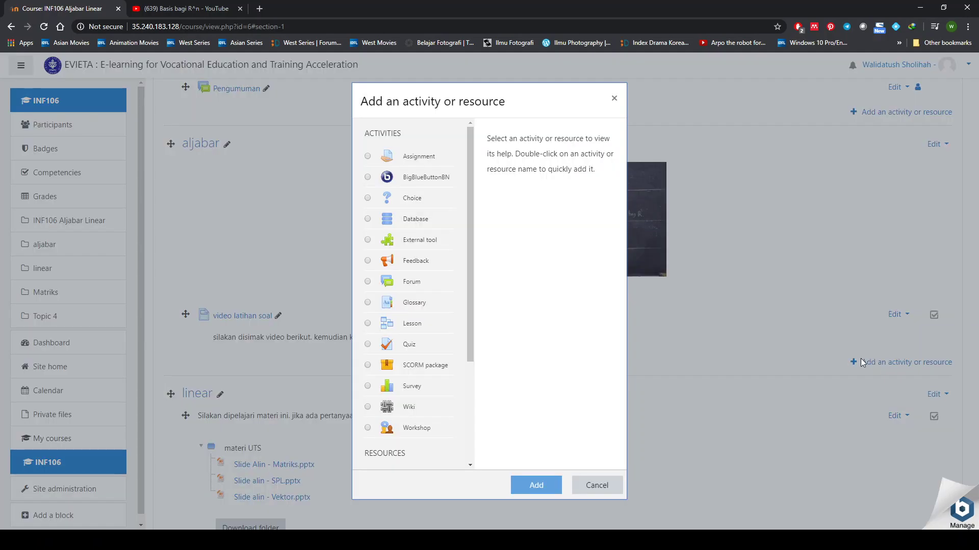
pyautogui.scroll(-3, 418, 329)
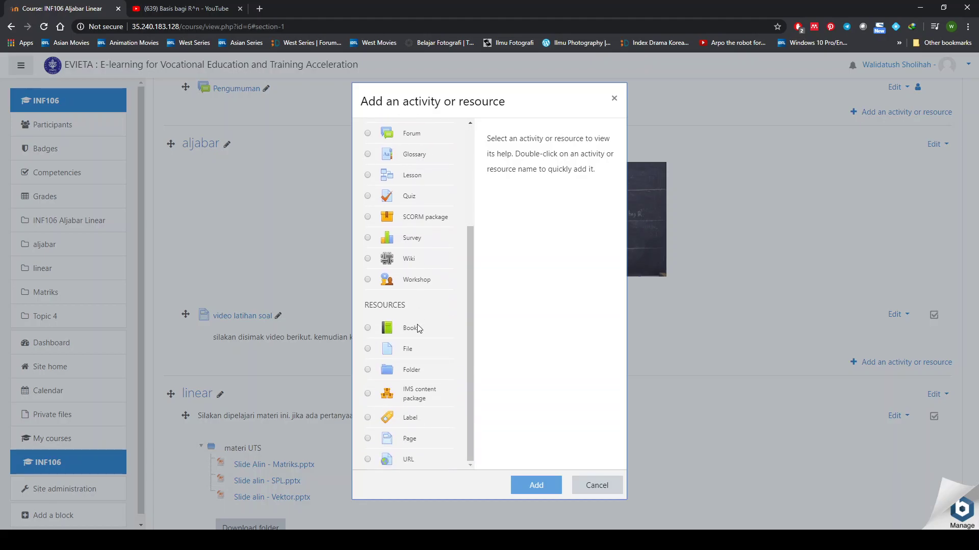
pyautogui.click(408, 351)
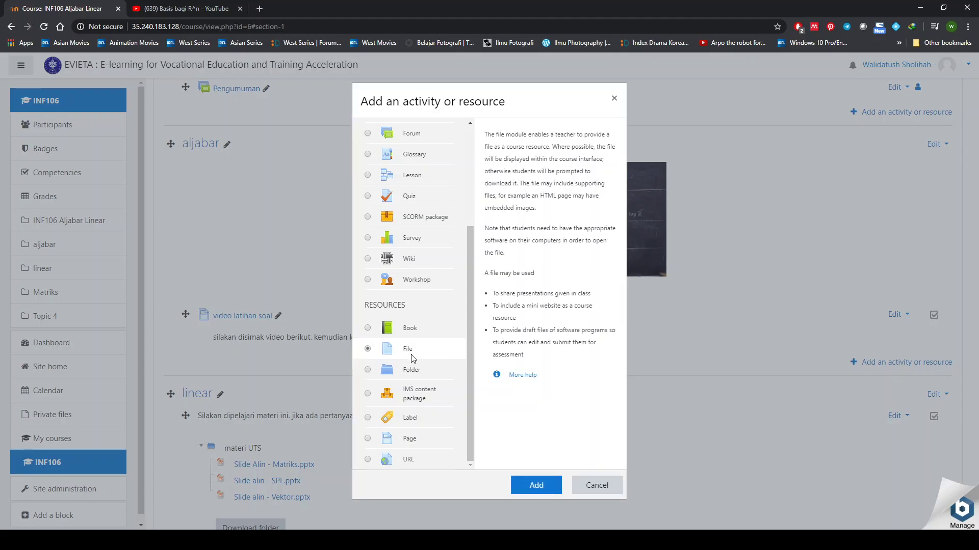
pyautogui.click(537, 484)
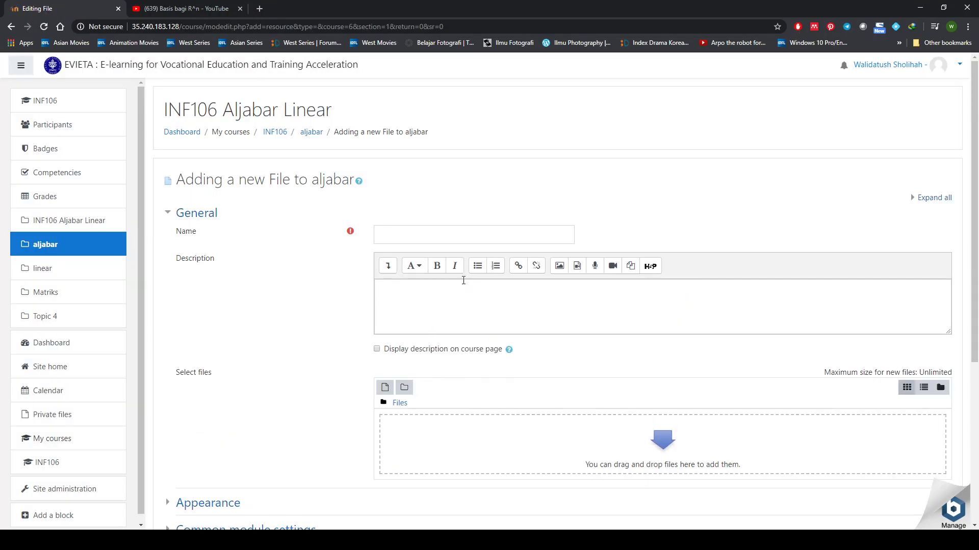
pyautogui.scroll(-1, 493, 313)
pyautogui.scroll(-5, 492, 314)
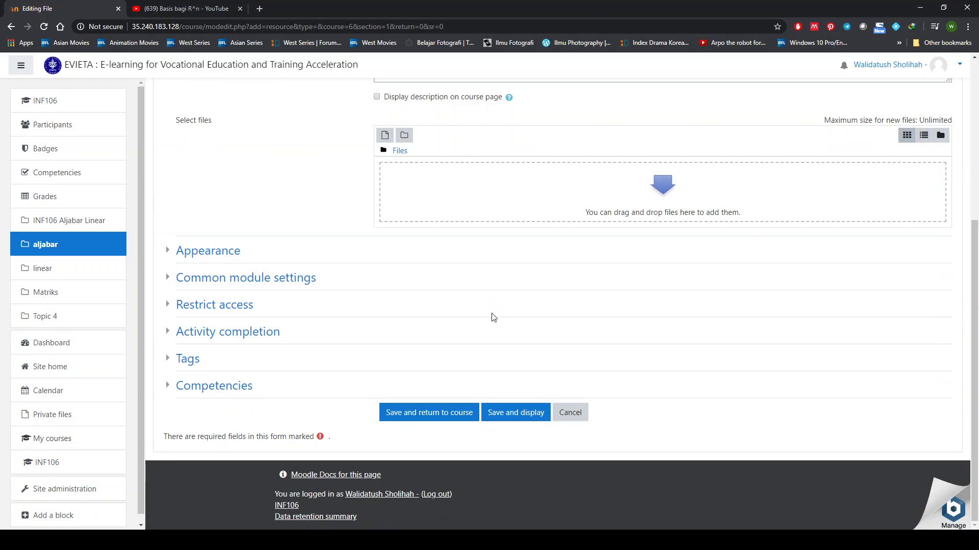
pyautogui.scroll(2, 492, 316)
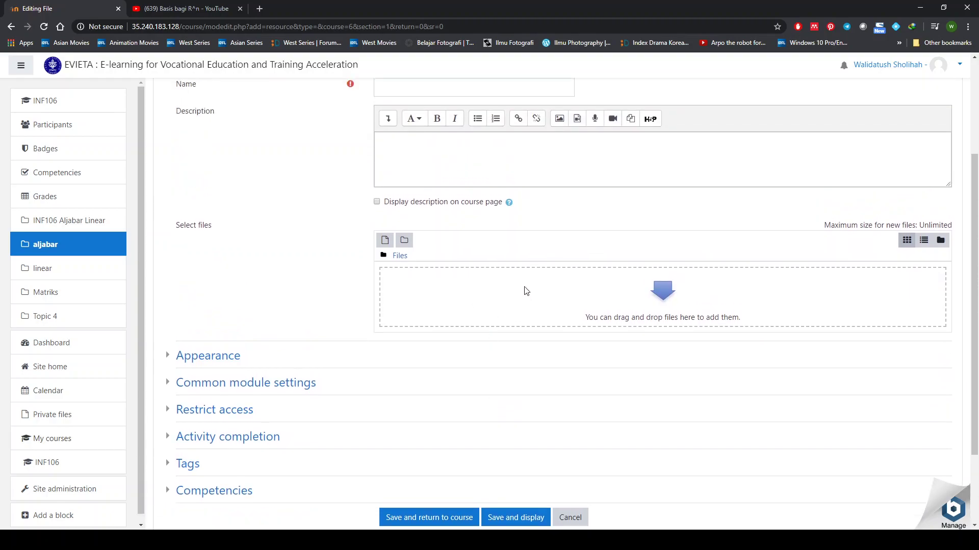
pyautogui.scroll(2, 526, 290)
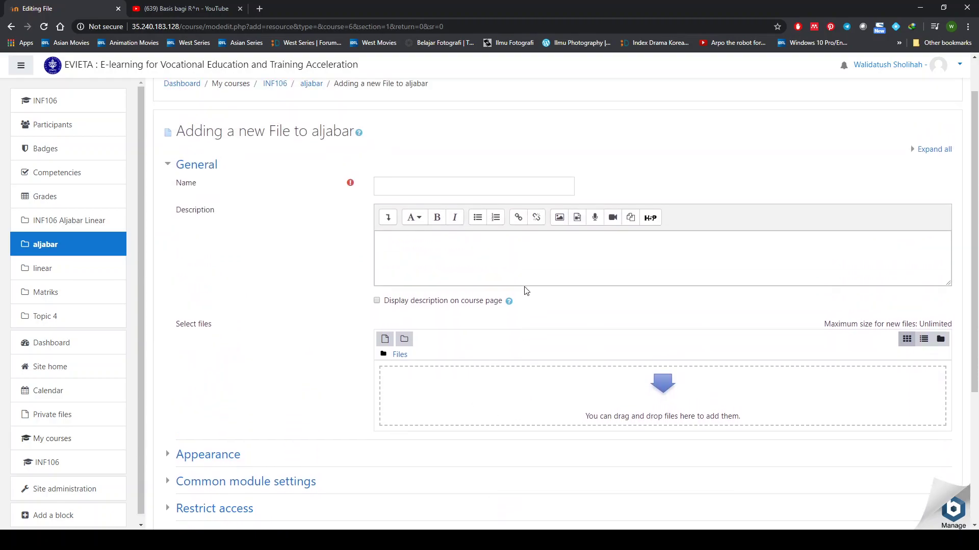
# Step: Return to the aljabar section without adding the File, and open the "video latihan soal" page's settings for editing
pyautogui.click(310, 84)
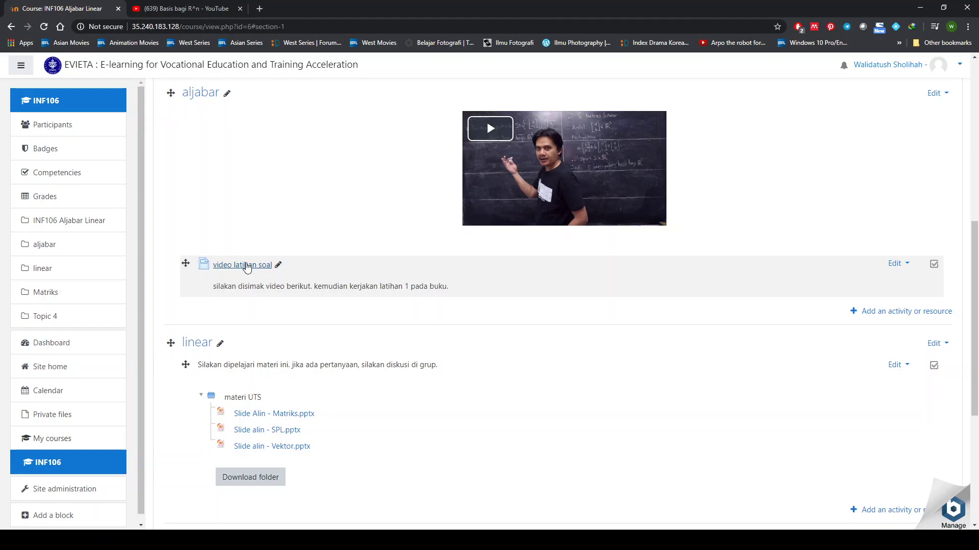
pyautogui.click(247, 266)
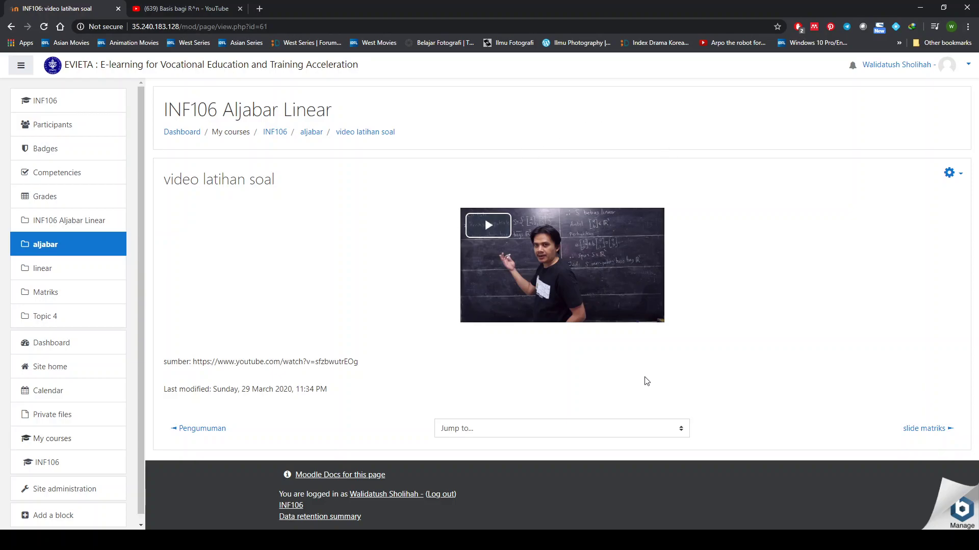
pyautogui.click(961, 176)
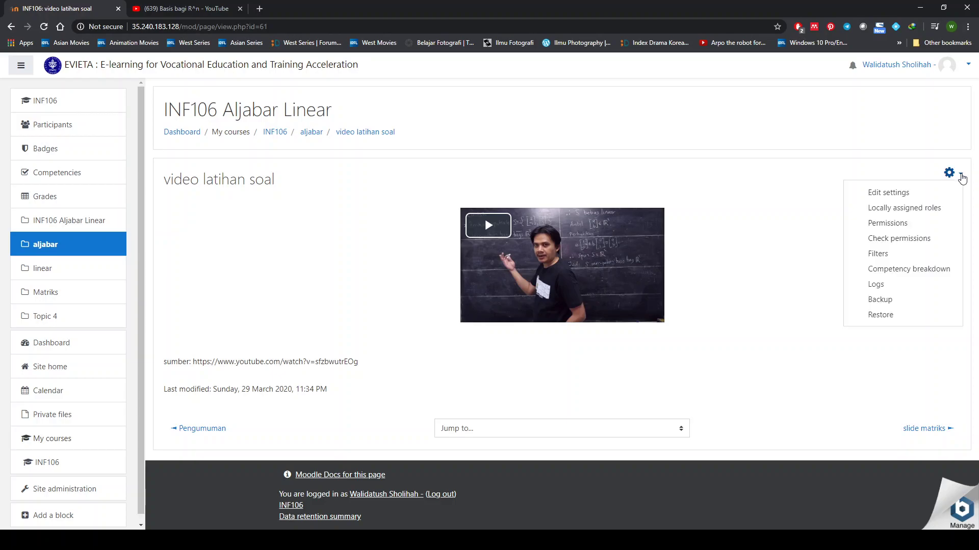
pyautogui.click(899, 192)
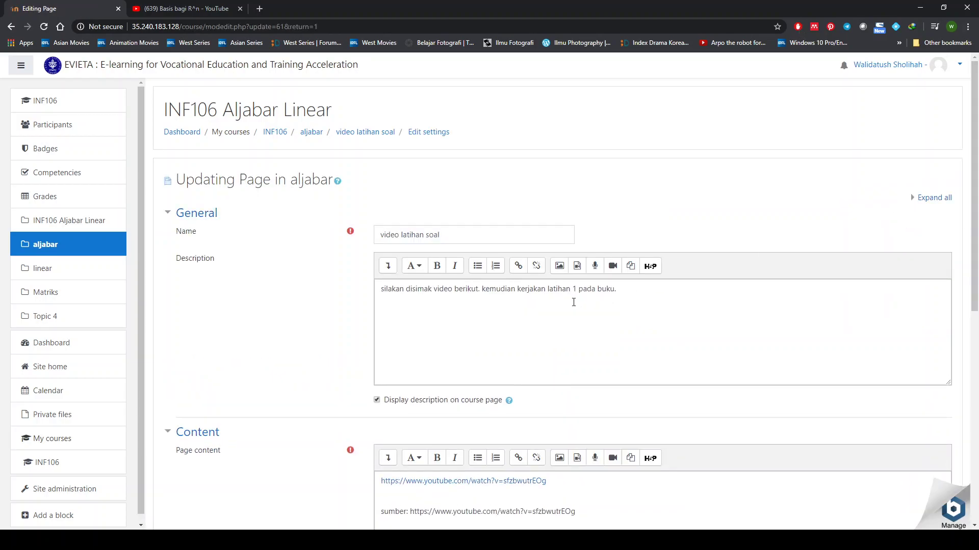
# Step: Examine the description and page content editors, expand the page content's full set of formatting tools, and look over the remaining settings sections
pyautogui.click(625, 284)
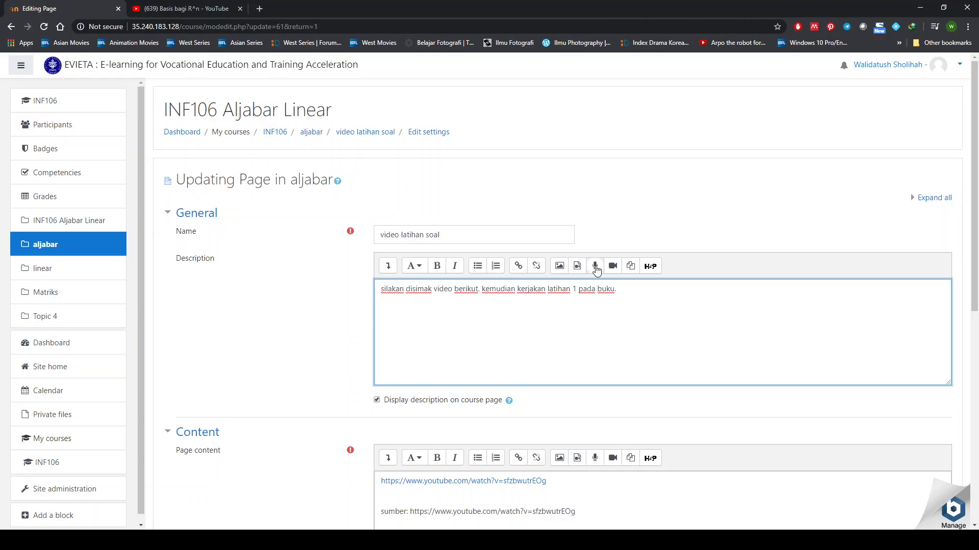
pyautogui.scroll(-3, 625, 294)
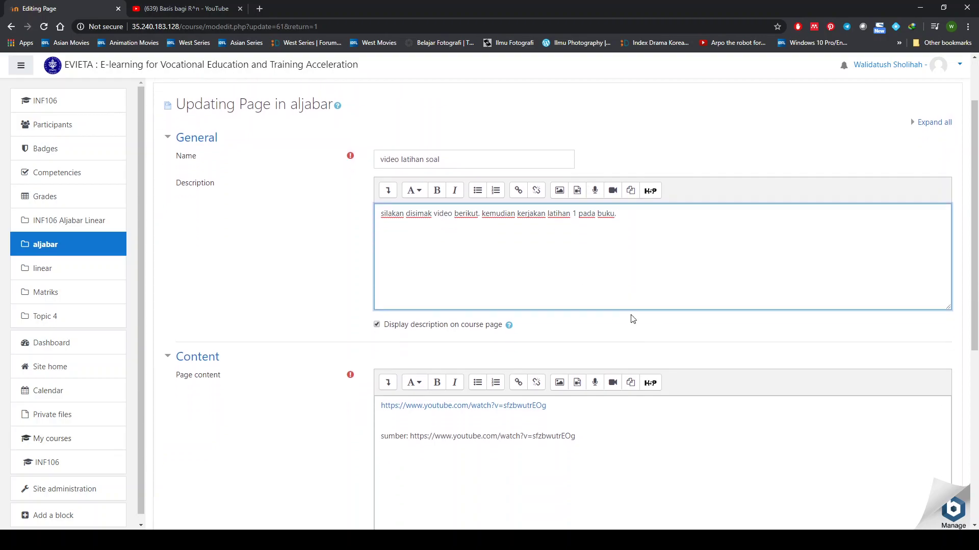
pyautogui.click(579, 343)
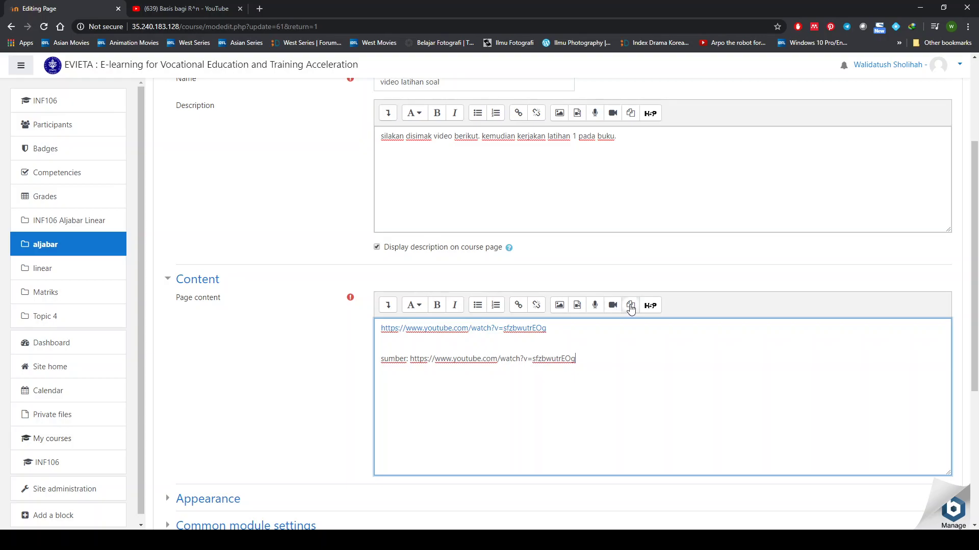
pyautogui.click(387, 325)
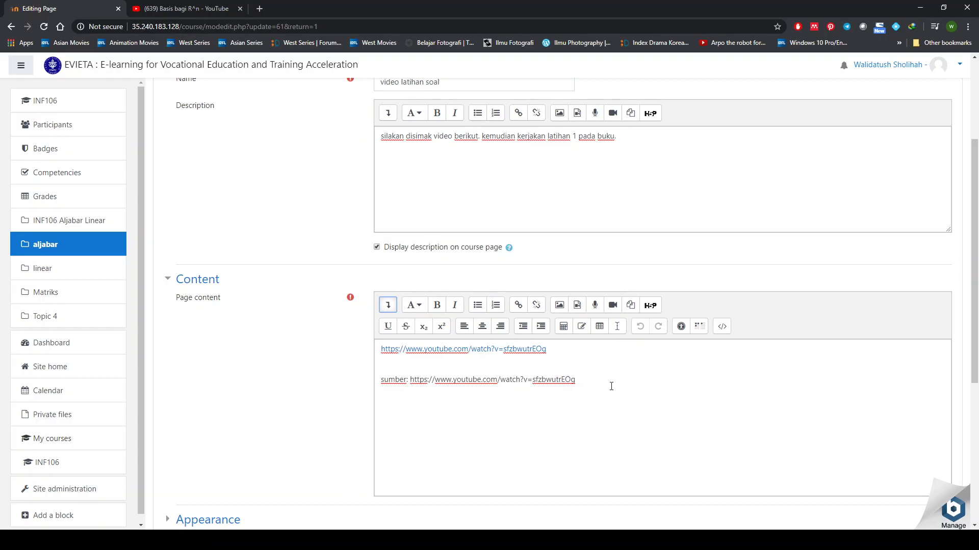
pyautogui.scroll(-1, 611, 387)
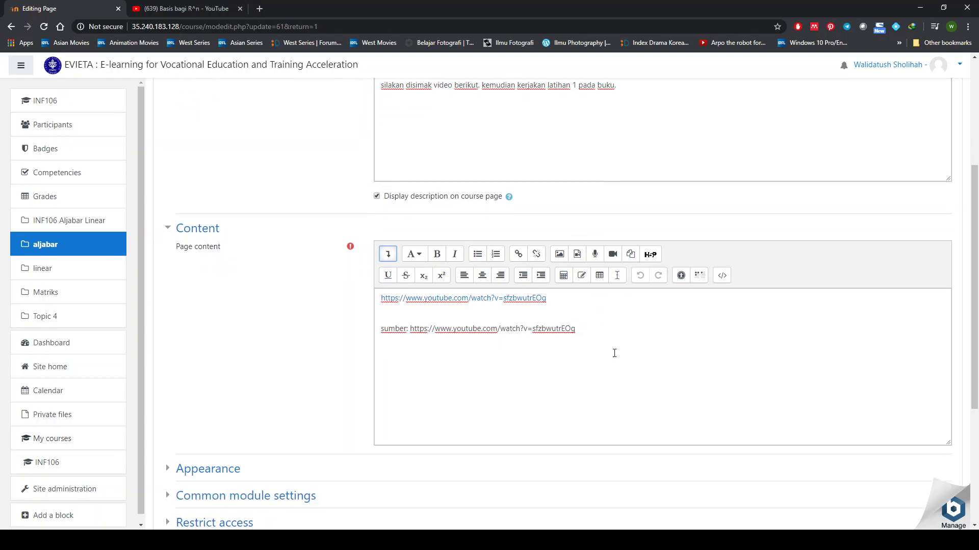
pyautogui.scroll(-3, 579, 381)
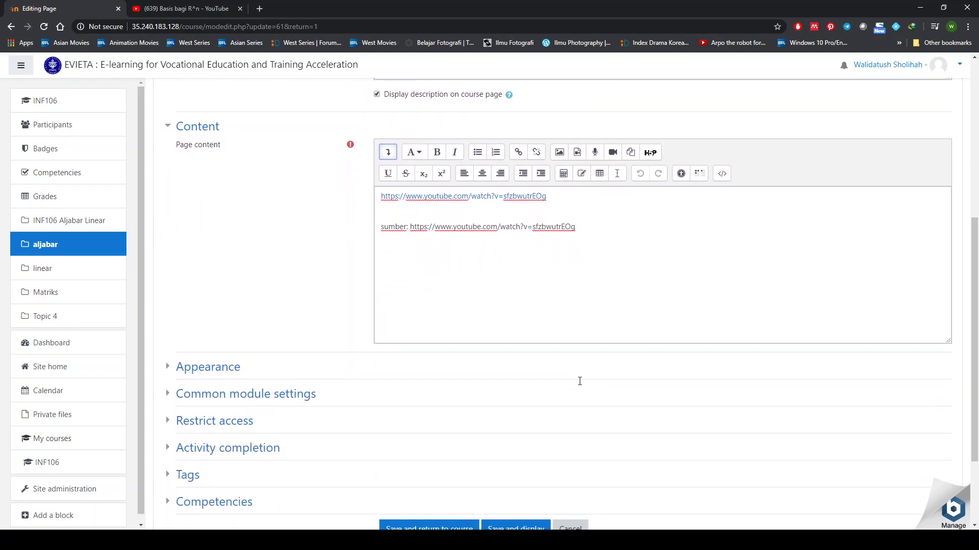